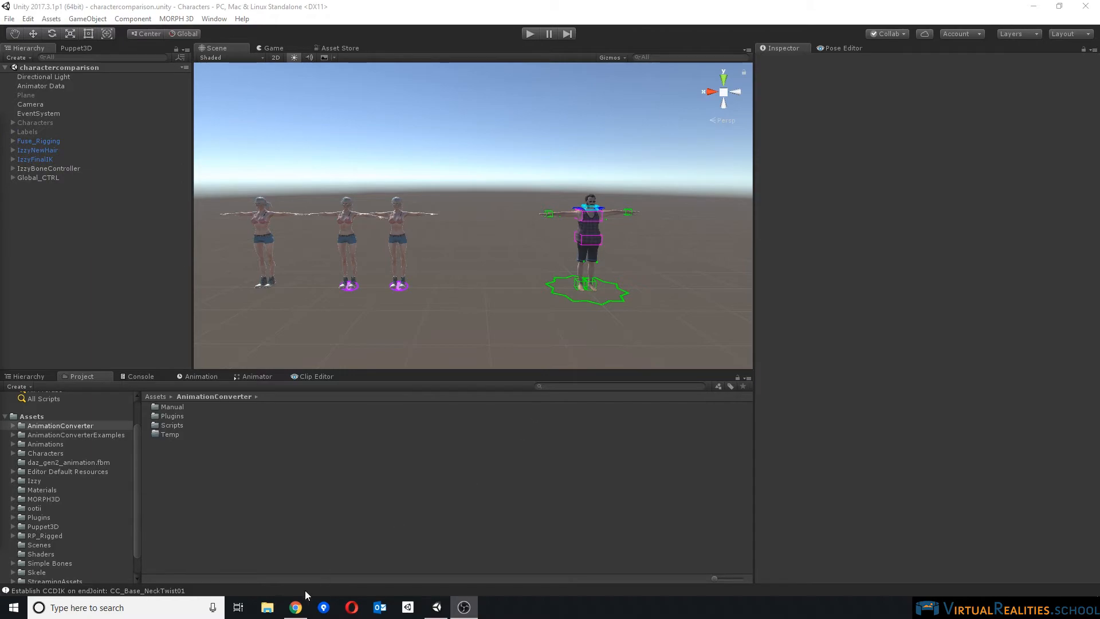
Step: Look through the open Asset Store pages for animation tools, from Puppet3D, Skele and UMotion to Final IK, Bone Controller and Third Person Motion Controller
{"action": "left_click", "coordinate": [296, 608]}
{"action": "left_click", "coordinate": [50, 7]}
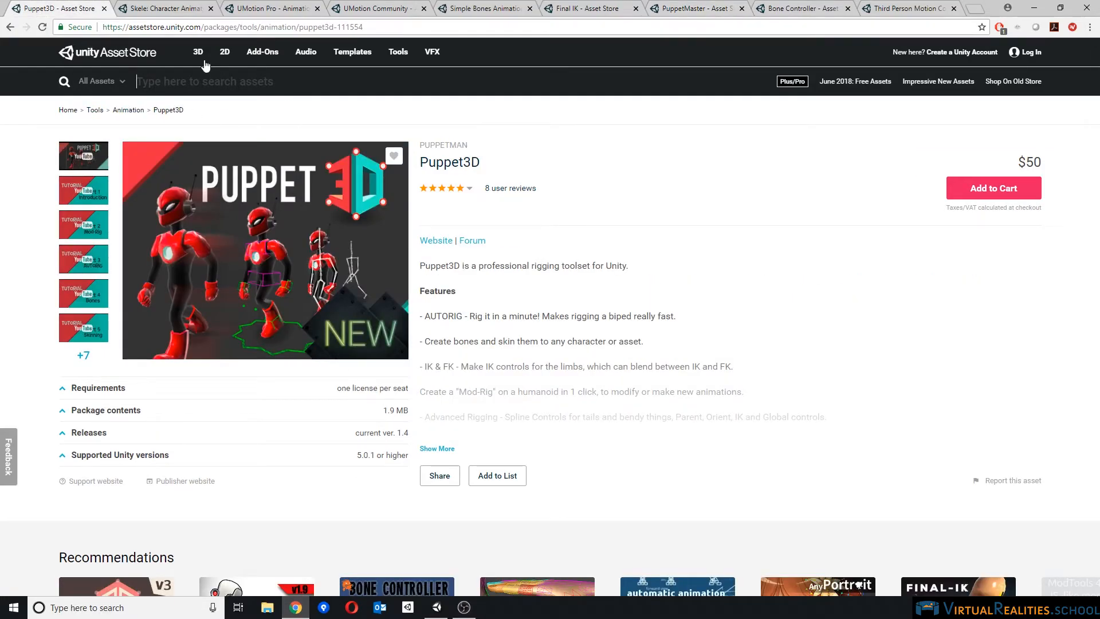
{"action": "left_click", "coordinate": [166, 8]}
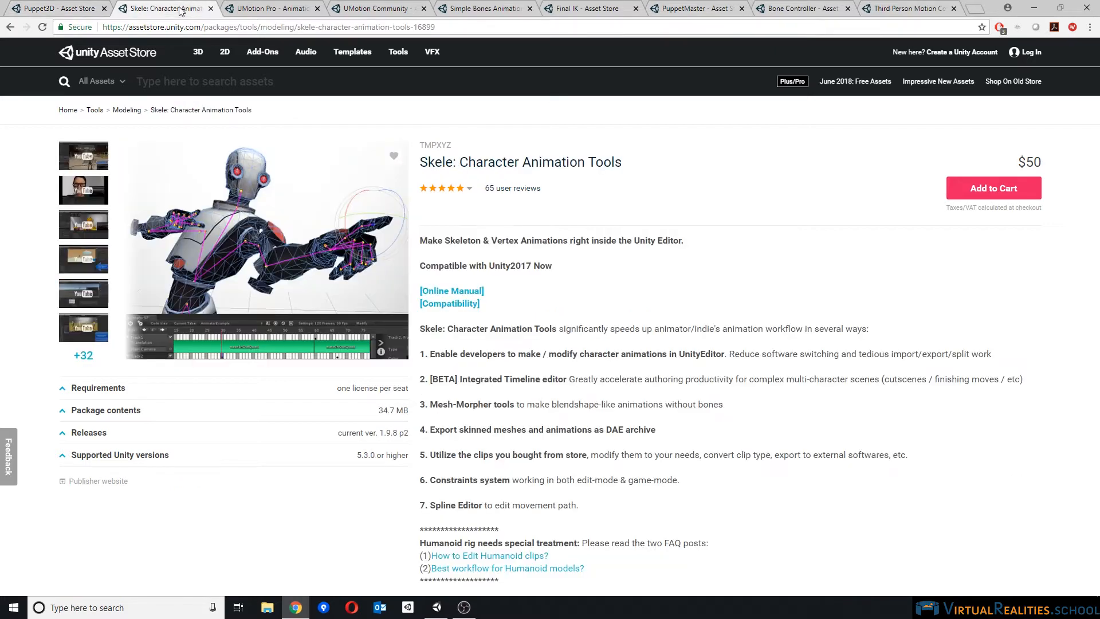
{"action": "left_click", "coordinate": [270, 8]}
{"action": "left_click", "coordinate": [383, 8]}
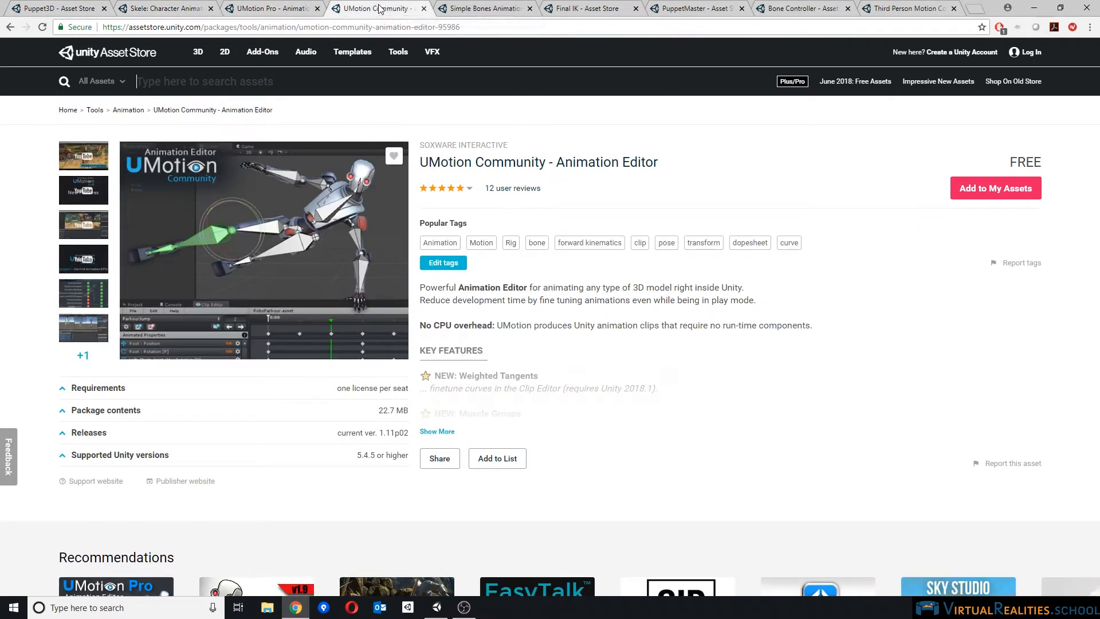
{"action": "left_click", "coordinate": [490, 8]}
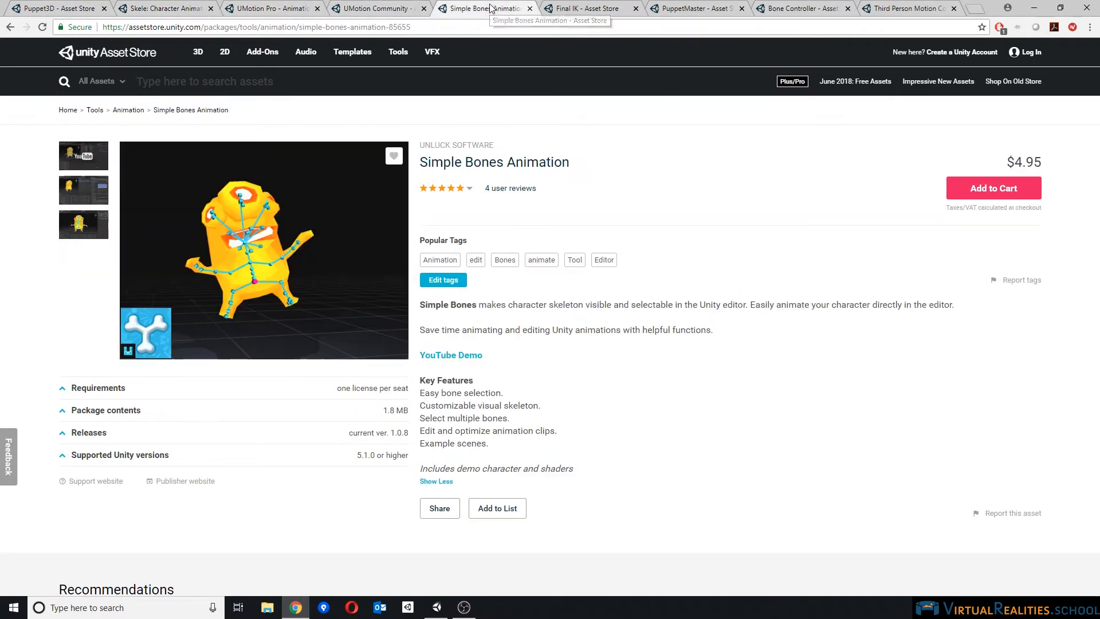
{"action": "left_click", "coordinate": [594, 10]}
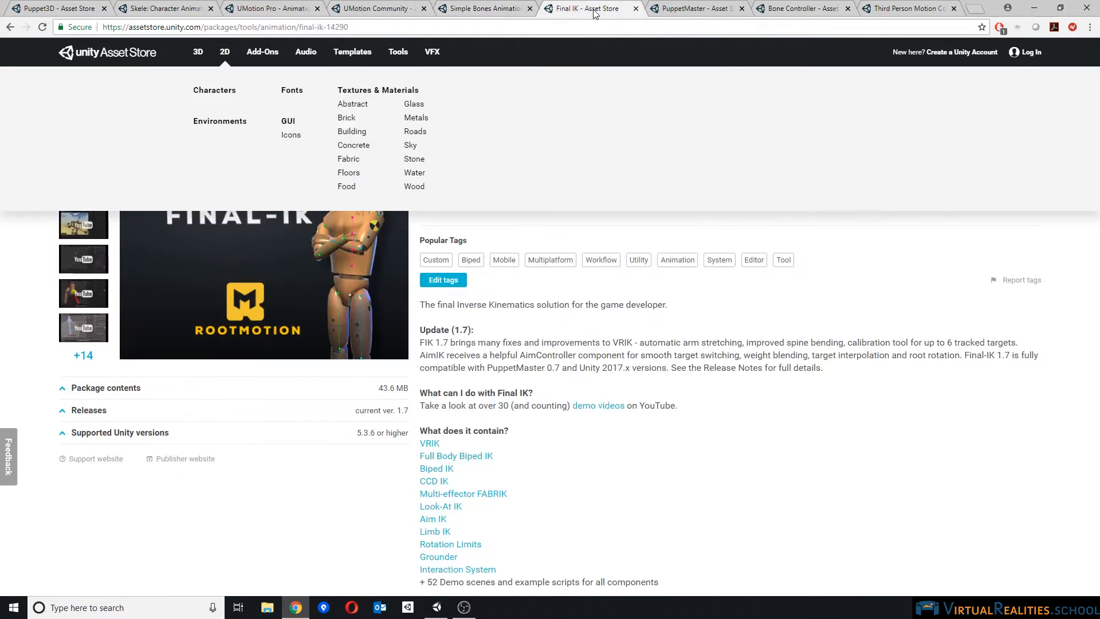
{"action": "left_click", "coordinate": [705, 10]}
{"action": "left_click", "coordinate": [814, 10]}
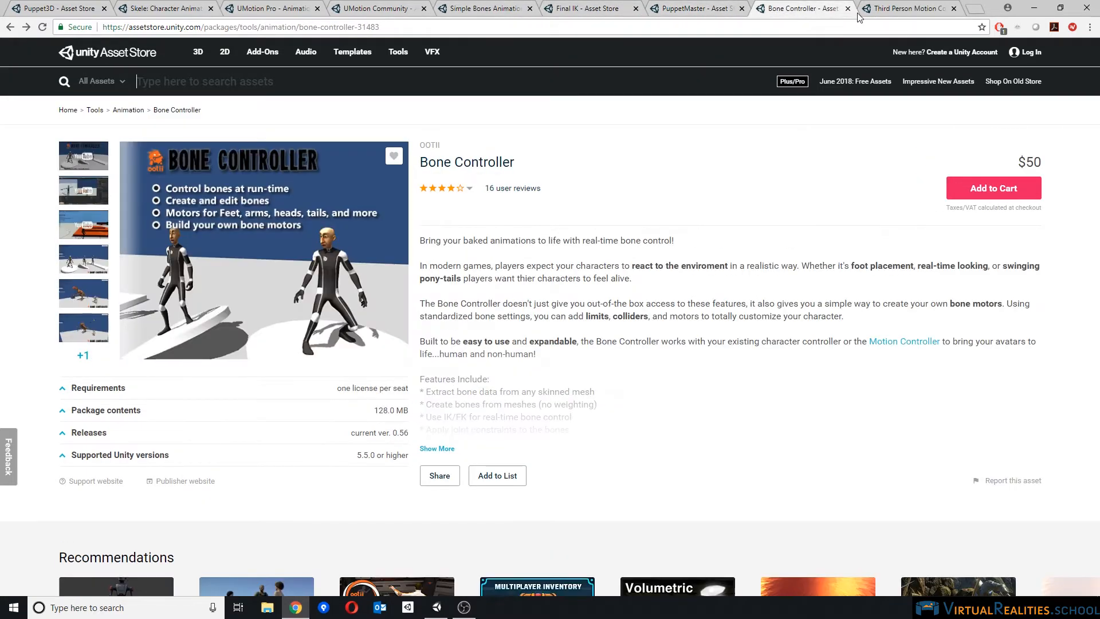
{"action": "left_click", "coordinate": [913, 10]}
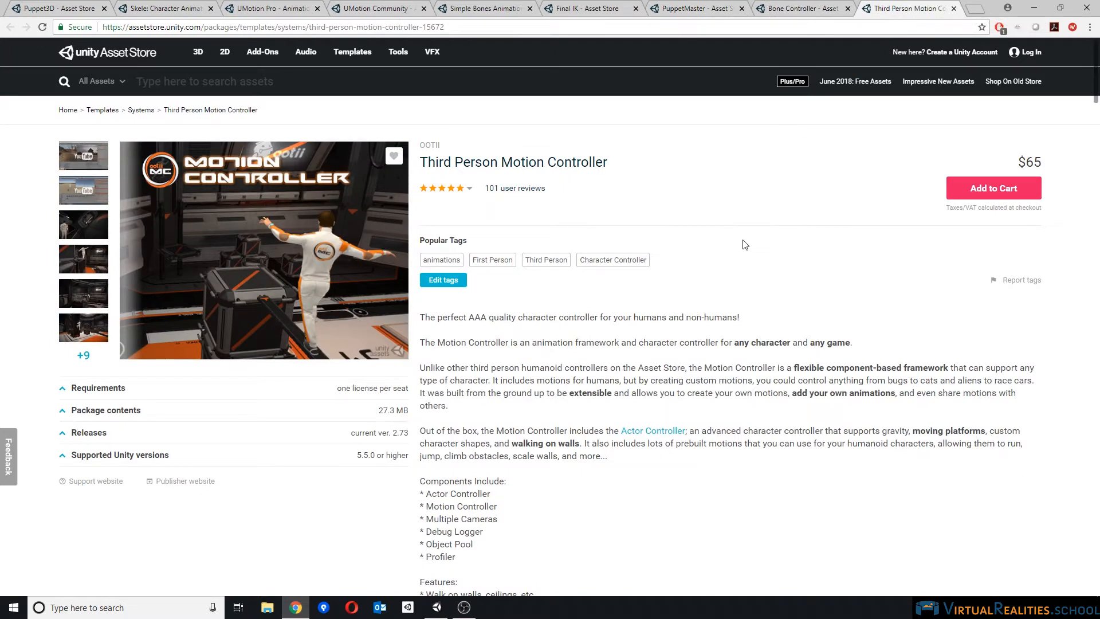
{"action": "left_click", "coordinate": [38, 7]}
Step: Switch back to Unity, bring the male character into view, expand the Global_CTRL hierarchy and select Global_CTRL
{"action": "mouse_move", "coordinate": [437, 613]}
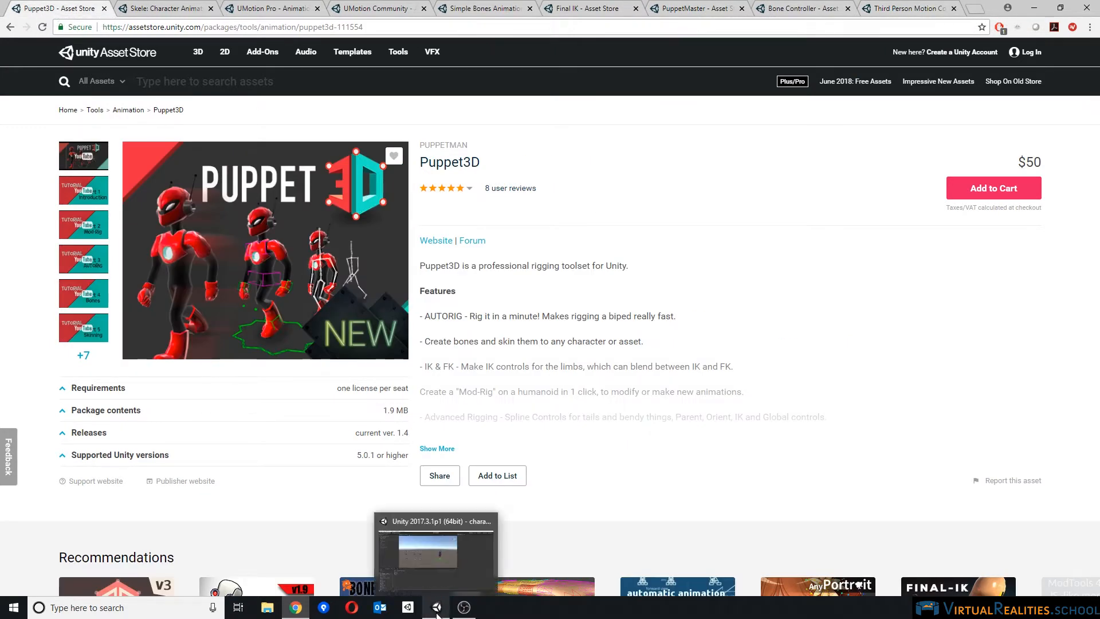
{"action": "left_click", "coordinate": [437, 608]}
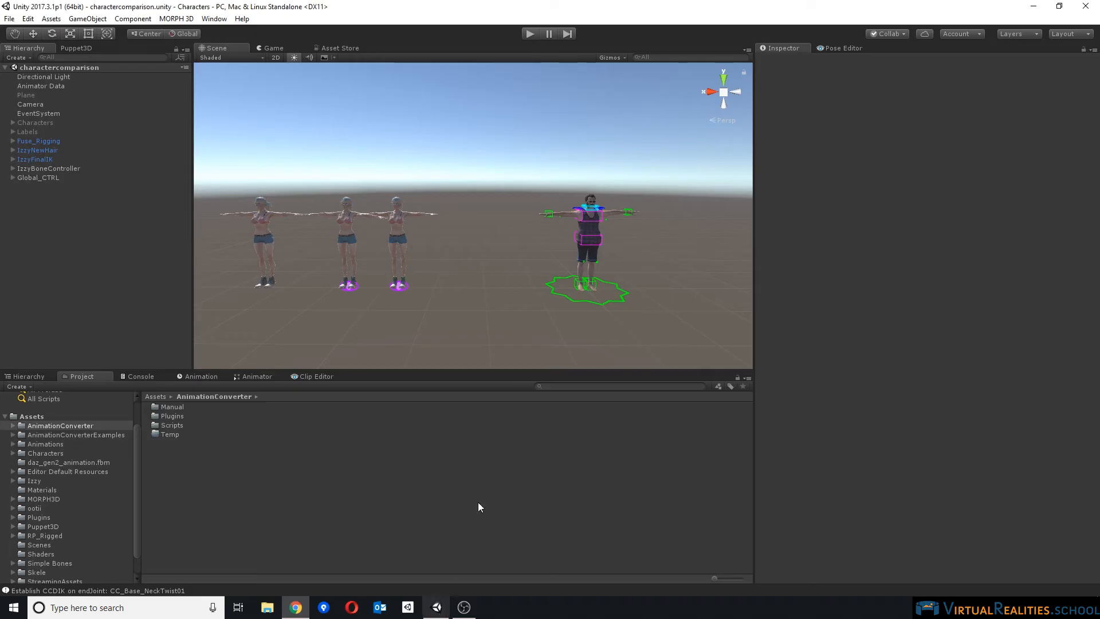
{"action": "middle_click_drag", "start_coordinate": [674, 265], "coordinate": [600, 259]}
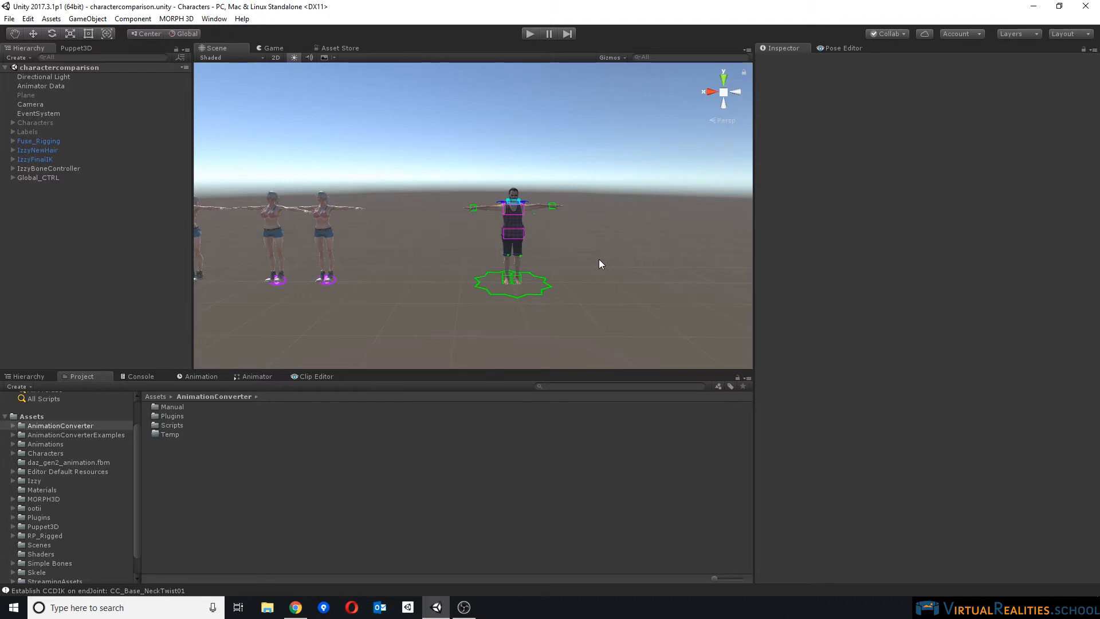
{"action": "middle_click_drag", "start_coordinate": [496, 192], "coordinate": [467, 200]}
{"action": "scroll", "coordinate": [467, 200], "scroll_direction": "up", "scroll_amount": 5}
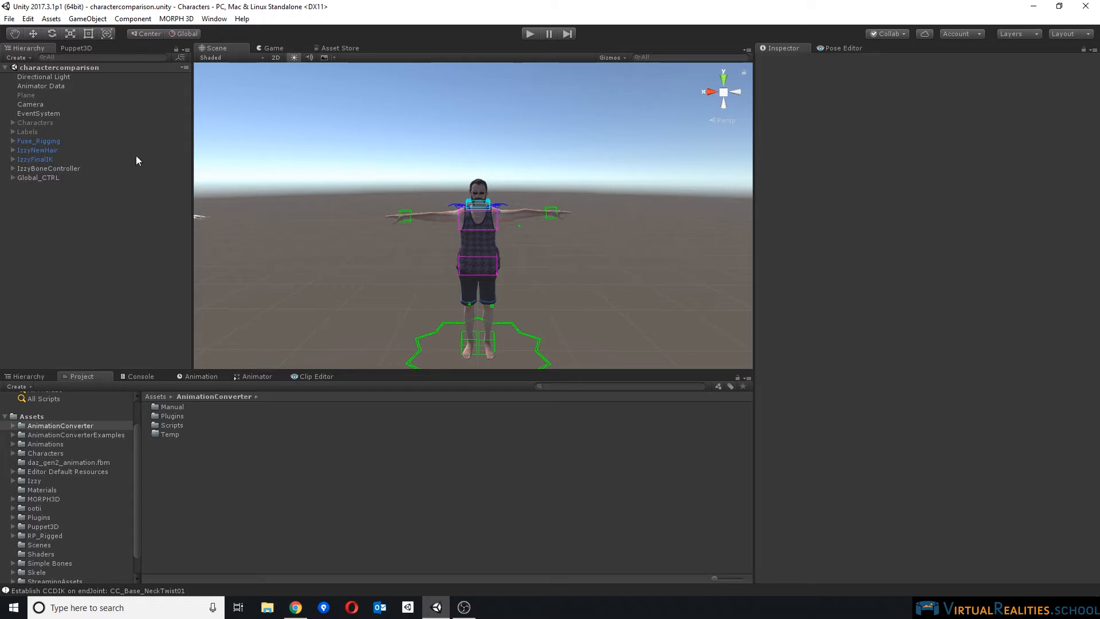
{"action": "left_click", "coordinate": [12, 178]}
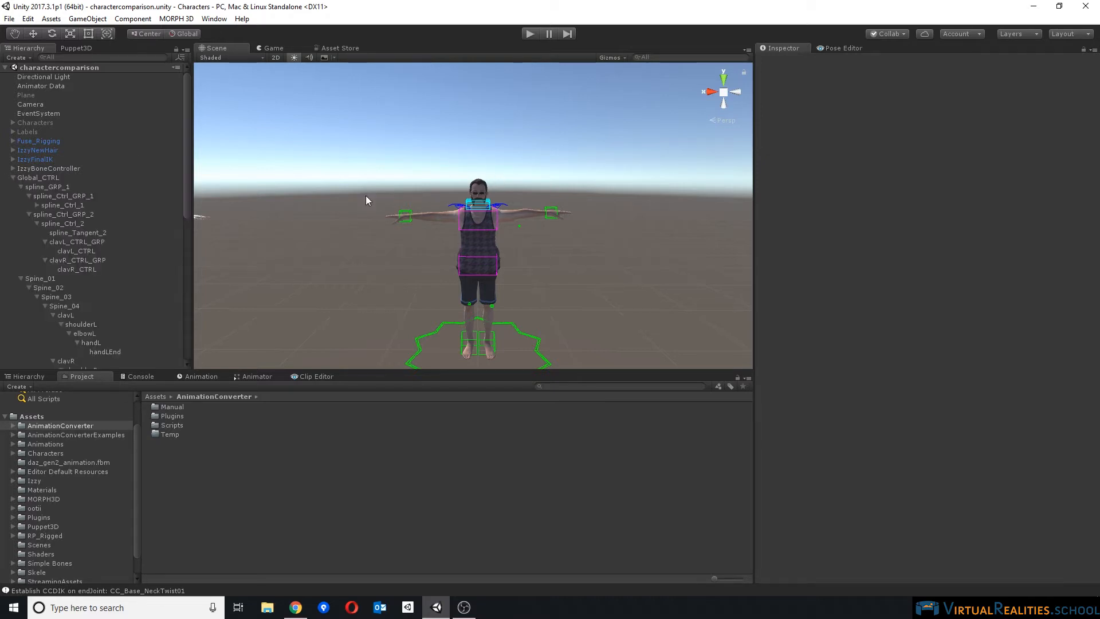
{"action": "left_click", "coordinate": [46, 178]}
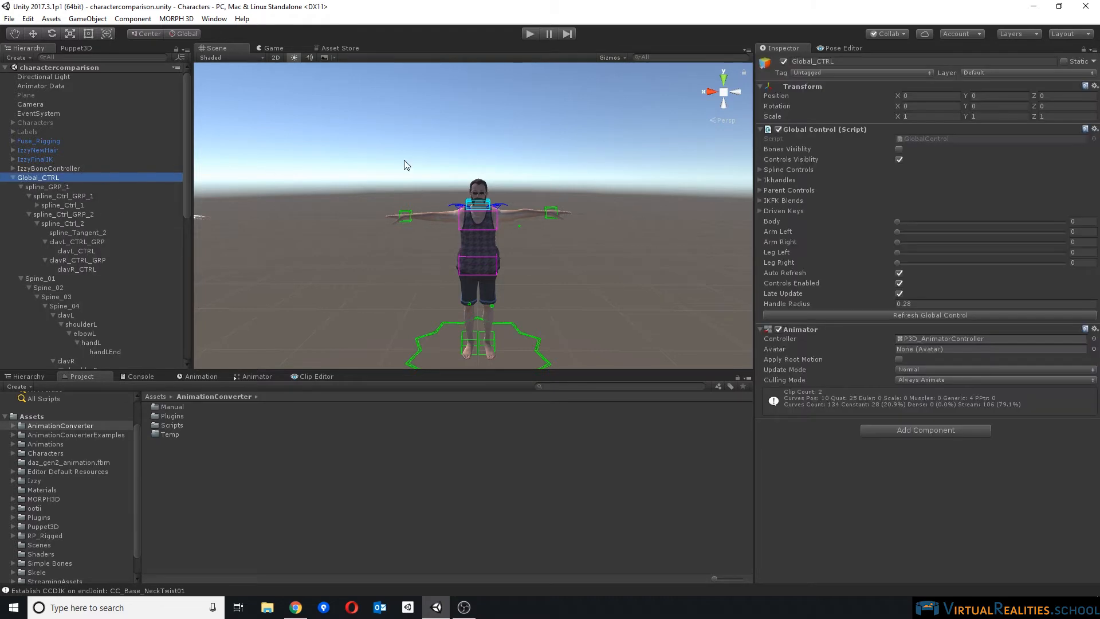
Step: Temporarily show the bones of the Global_CTRL rig to examine the male character's skeleton, then hide them again
{"action": "left_click", "coordinate": [899, 149]}
{"action": "middle_click_drag", "start_coordinate": [582, 198], "coordinate": [580, 189]}
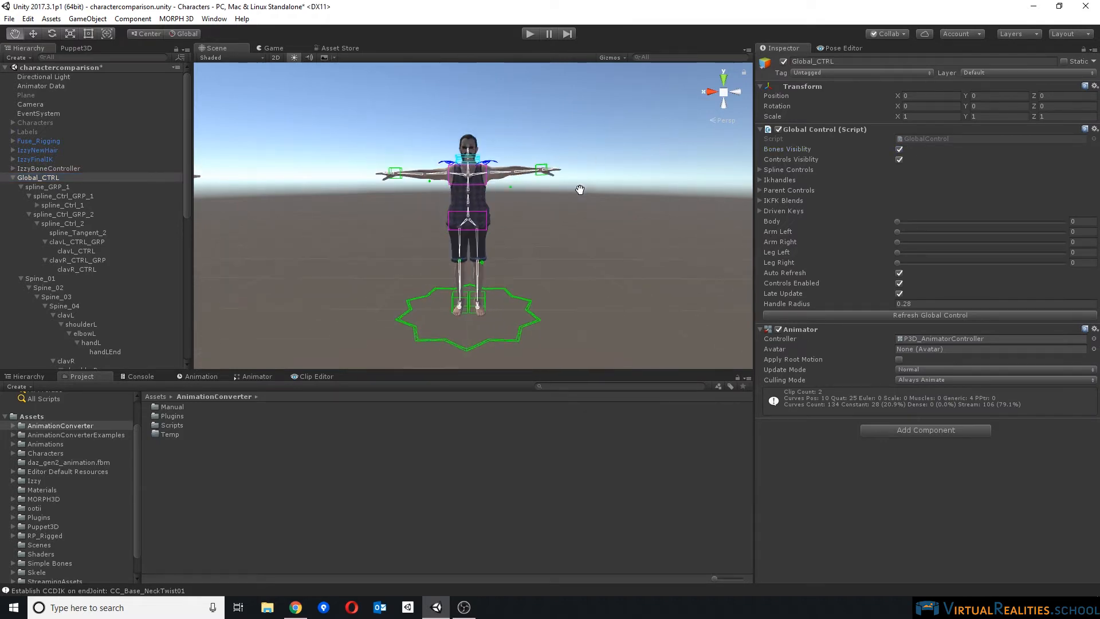
{"action": "scroll", "coordinate": [580, 191], "scroll_direction": "up", "scroll_amount": 3}
{"action": "scroll", "coordinate": [579, 192], "scroll_direction": "up", "scroll_amount": 2}
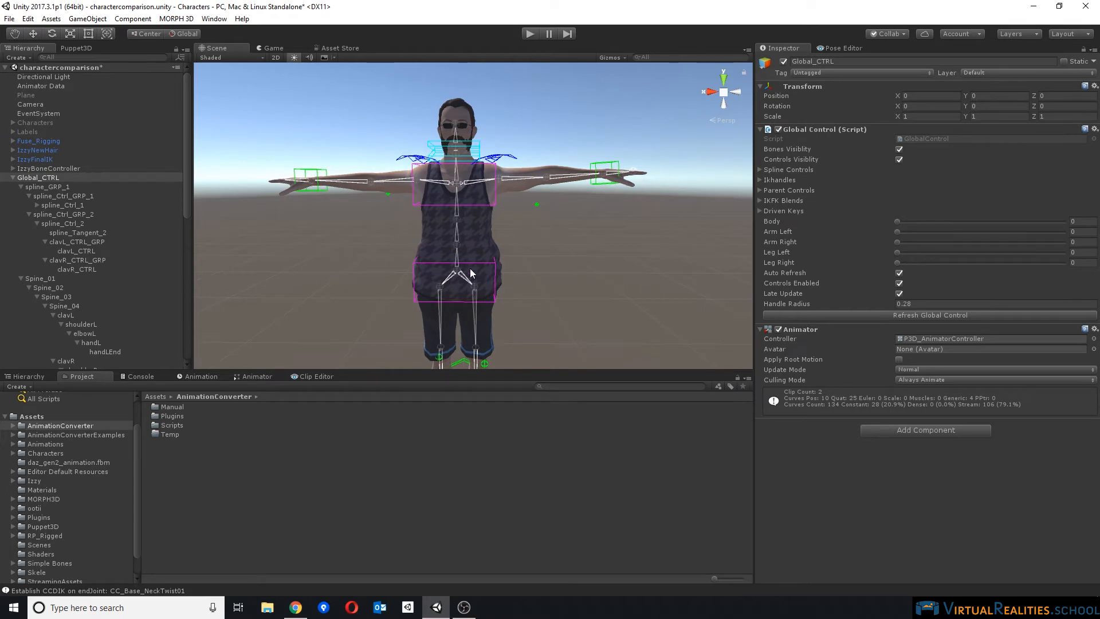
{"action": "scroll", "coordinate": [472, 274], "scroll_direction": "down", "scroll_amount": 4}
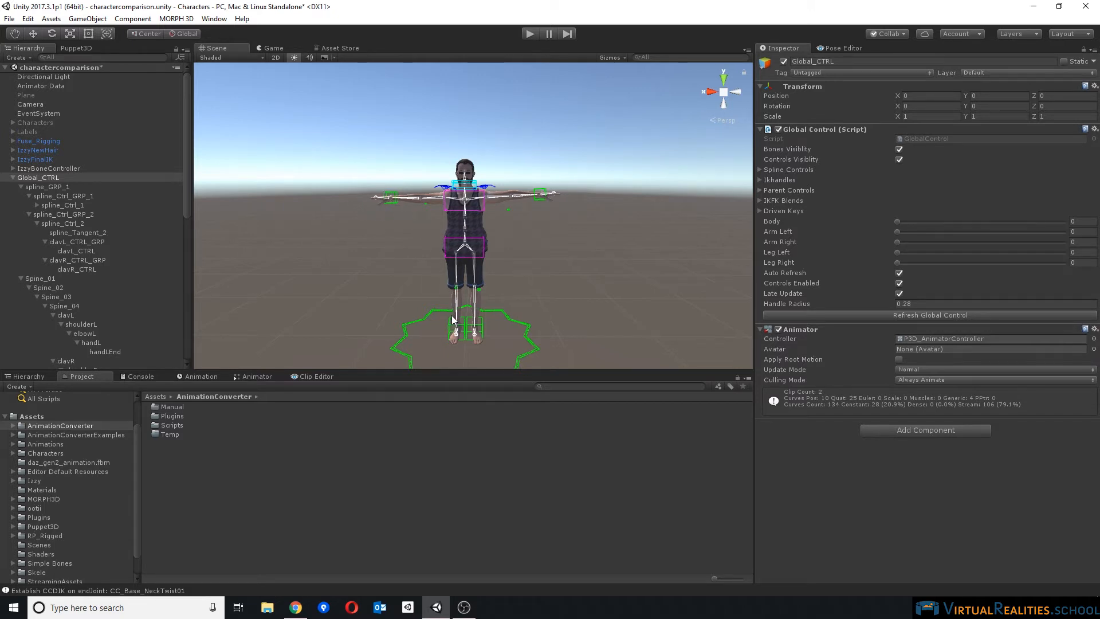
{"action": "left_click", "coordinate": [899, 149]}
Step: Select the male character's left hand control and move it slightly down and in toward the shoulder so the elbow bends
{"action": "scroll", "coordinate": [622, 179], "scroll_direction": "up", "scroll_amount": 3}
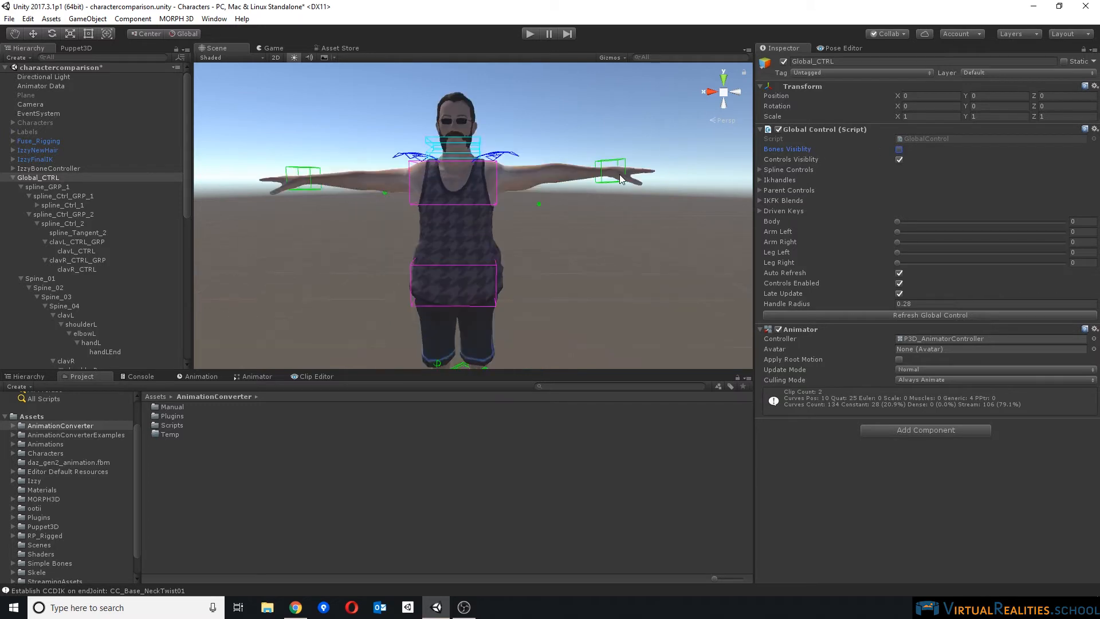
{"action": "middle_click_drag", "start_coordinate": [624, 192], "coordinate": [564, 219]}
{"action": "left_click_drag", "start_coordinate": [516, 155], "coordinate": [626, 251]}
{"action": "key", "text": "w"}
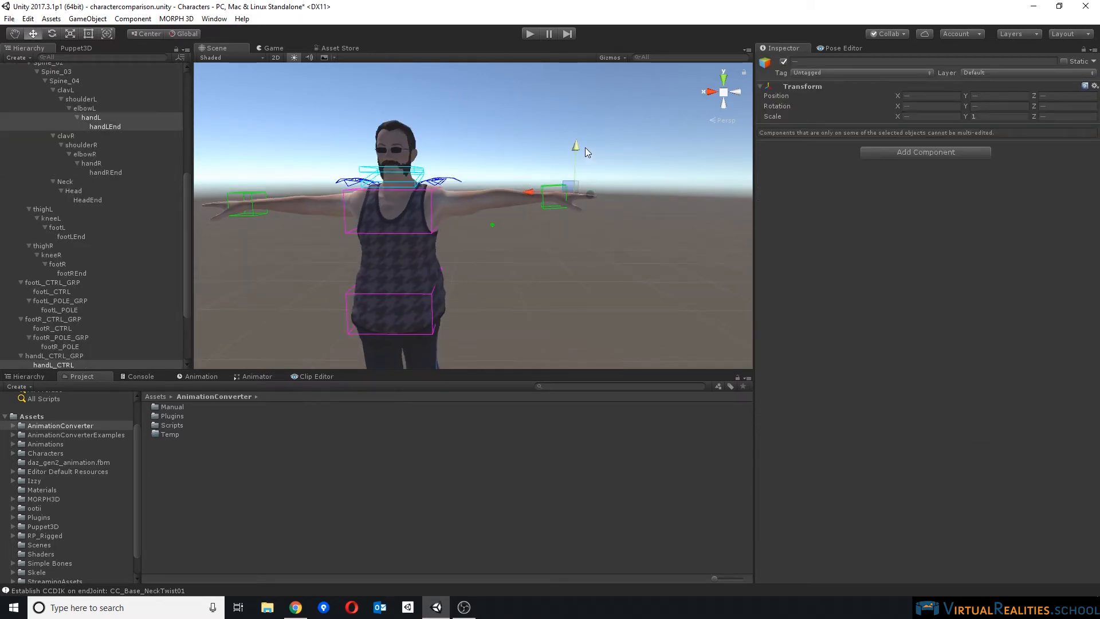
{"action": "left_click_drag", "start_coordinate": [522, 153], "coordinate": [619, 208]}
{"action": "left_click_drag", "start_coordinate": [577, 150], "coordinate": [559, 167]}
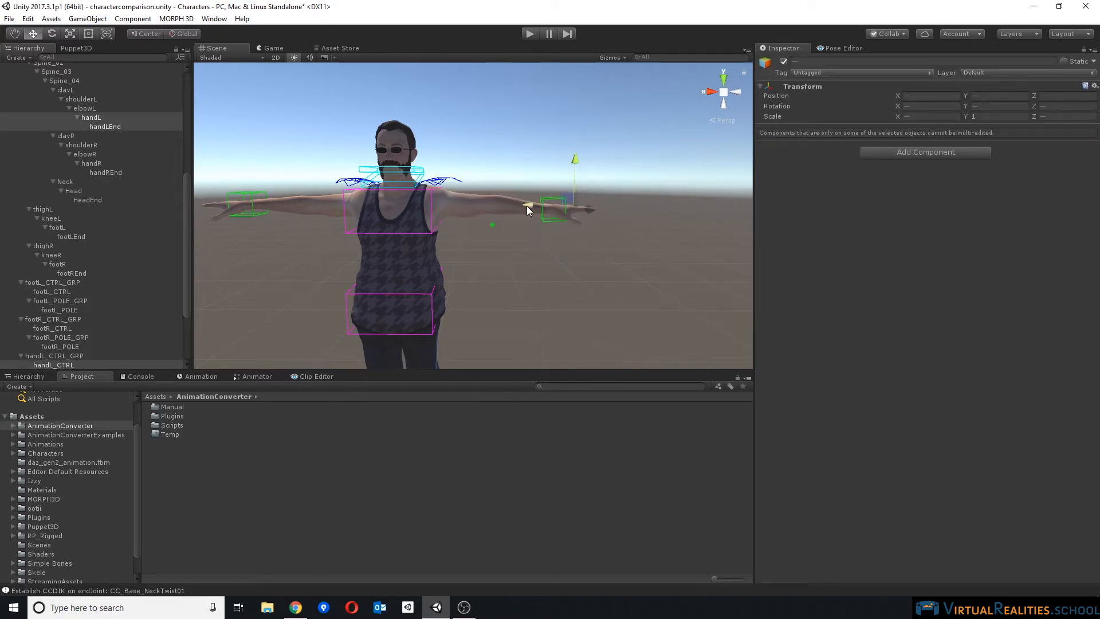
{"action": "mouse_move", "coordinate": [509, 210]}
{"action": "left_mouse_down"}
{"action": "mouse_move", "coordinate": [519, 207]}
{"action": "mouse_move", "coordinate": [487, 203]}
{"action": "mouse_move", "coordinate": [502, 196]}
{"action": "left_mouse_up"}
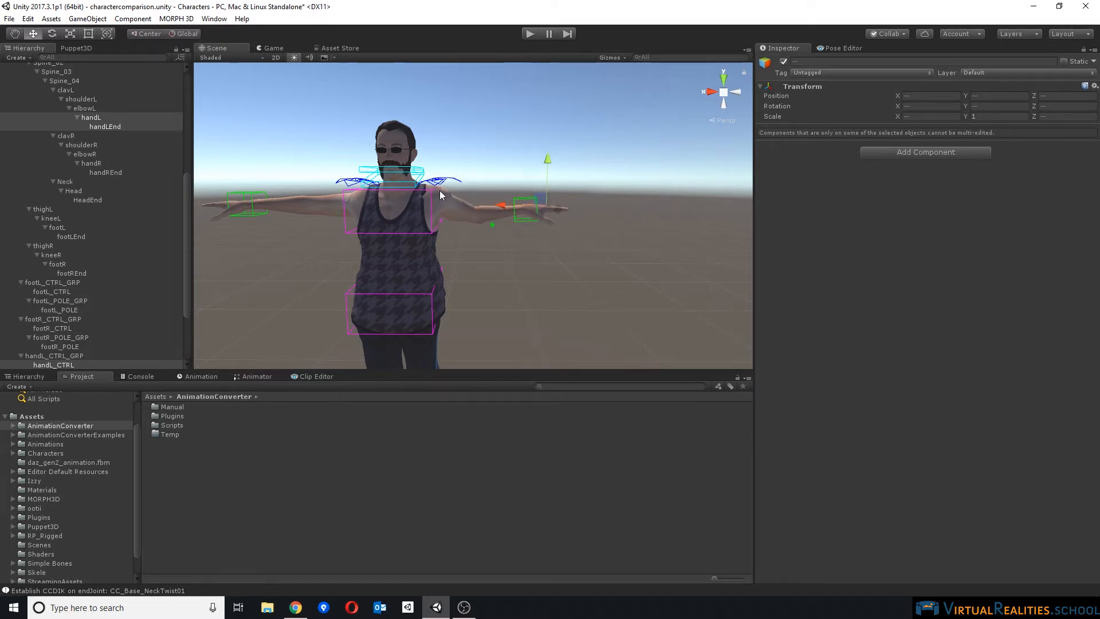
{"action": "scroll", "coordinate": [491, 203], "scroll_direction": "up", "scroll_amount": 4}
{"action": "left_click_drag", "start_coordinate": [537, 199], "coordinate": [479, 188]}
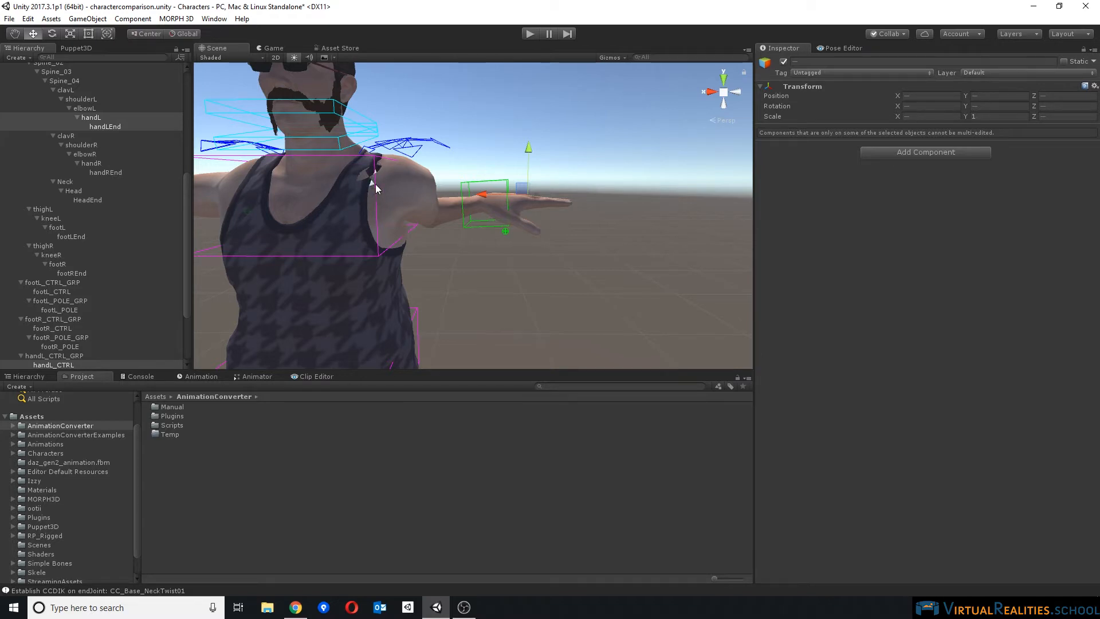
Step: Move the left hand control back outward to straighten the arm and raise it slightly
{"action": "scroll", "coordinate": [377, 161], "scroll_direction": "down", "scroll_amount": 5}
{"action": "left_click_drag", "start_coordinate": [459, 204], "coordinate": [534, 205]}
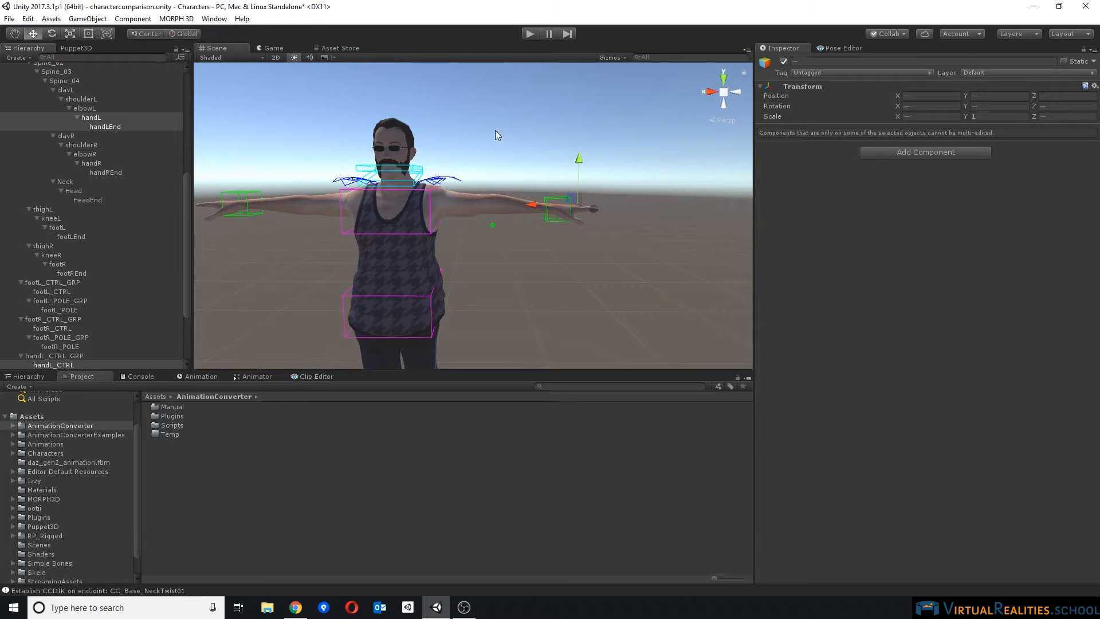
{"action": "middle_click_drag", "start_coordinate": [463, 123], "coordinate": [505, 130]}
{"action": "scroll", "coordinate": [504, 130], "scroll_direction": "down", "scroll_amount": 3}
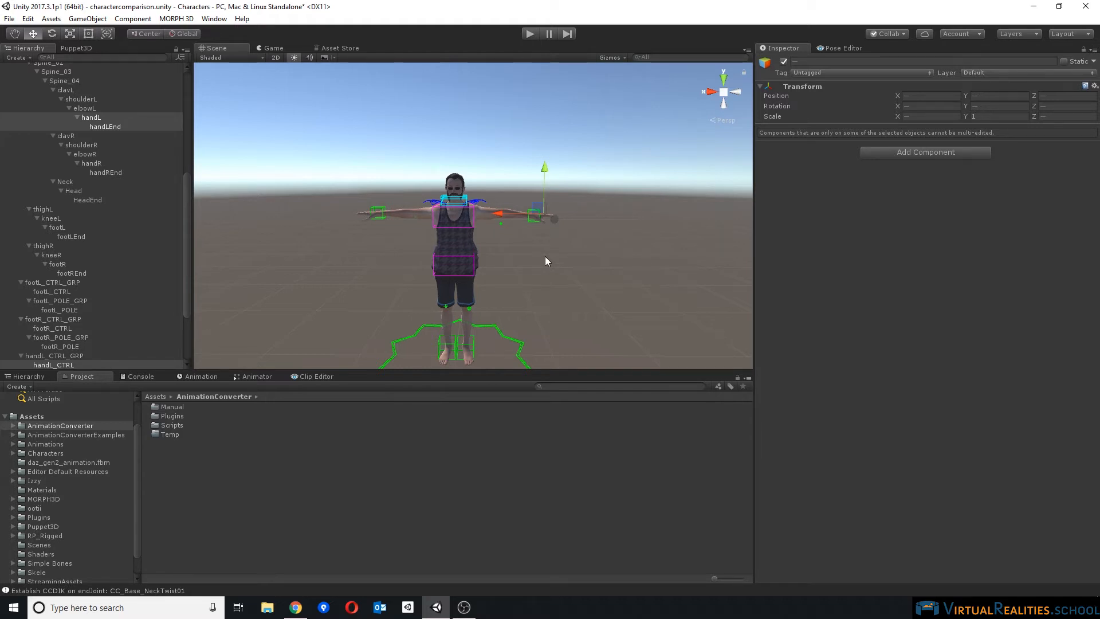
{"action": "mouse_move", "coordinate": [543, 162]}
{"action": "left_mouse_down"}
{"action": "mouse_move", "coordinate": [529, 189]}
{"action": "mouse_move", "coordinate": [535, 168]}
{"action": "left_mouse_up"}
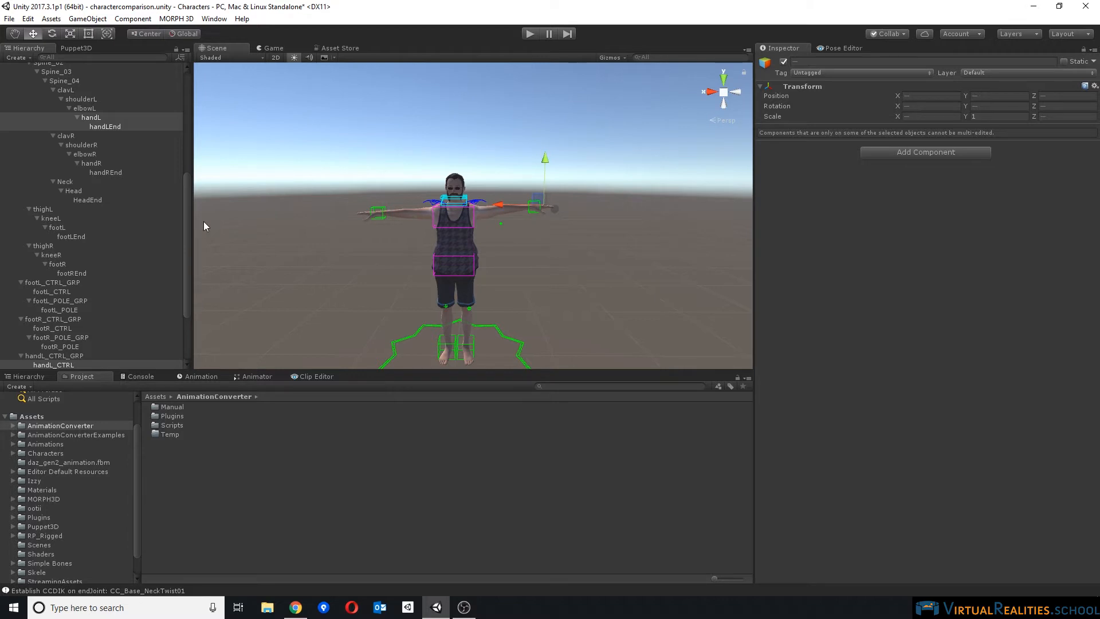
Step: Collapse the Spine_01 and footL_CTRL_GRP branches of the Global_CTRL hierarchy
{"action": "scroll", "coordinate": [21, 157], "scroll_direction": "up", "scroll_amount": 4}
{"action": "left_click", "coordinate": [21, 191]}
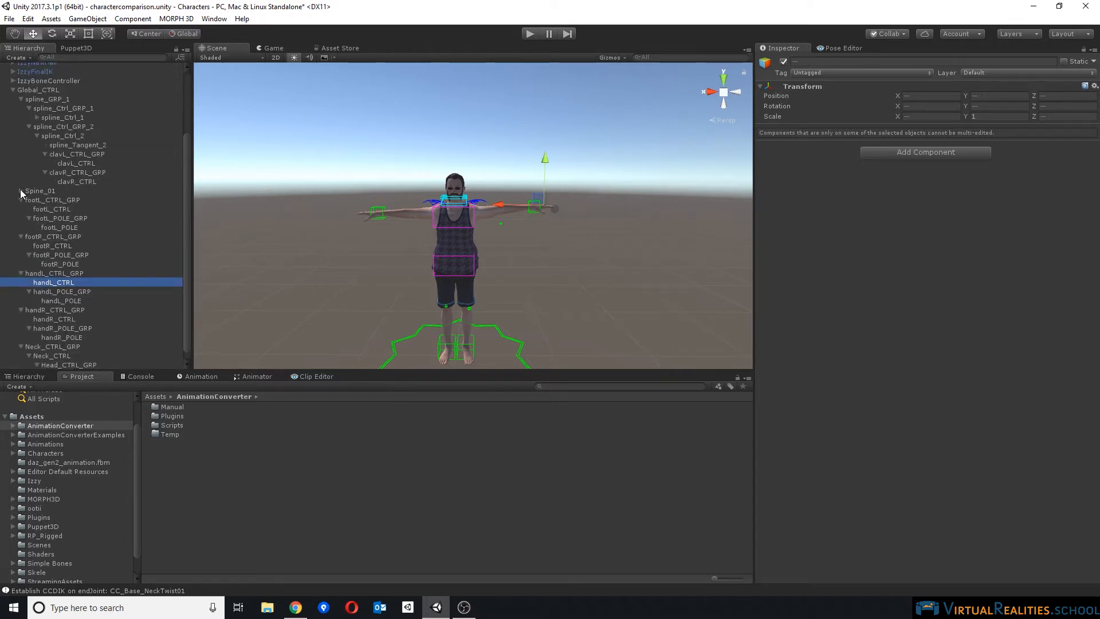
{"action": "left_click", "coordinate": [21, 200]}
{"action": "scroll", "coordinate": [22, 209], "scroll_direction": "up", "scroll_amount": 1}
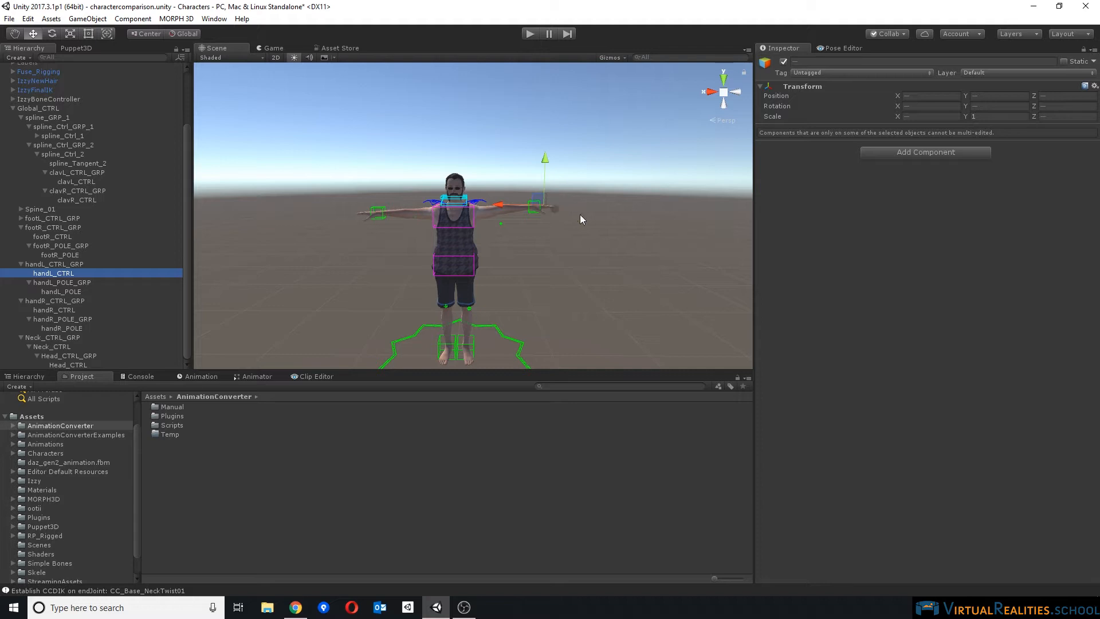
Step: Collapse the Global_CTRL hierarchy and locate IzzyNewHair among the three female characters, leaving nothing selected
{"action": "scroll", "coordinate": [604, 260], "scroll_direction": "down", "scroll_amount": 2}
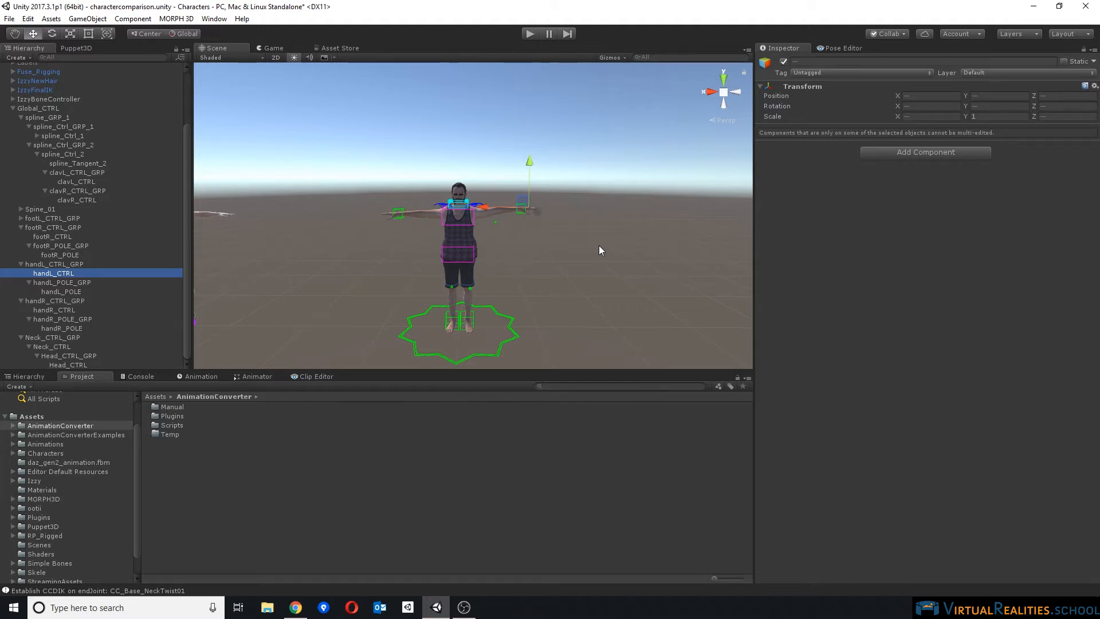
{"action": "middle_click_drag", "start_coordinate": [562, 246], "coordinate": [580, 246]}
{"action": "right_click_drag", "start_coordinate": [331, 191], "coordinate": [295, 162]}
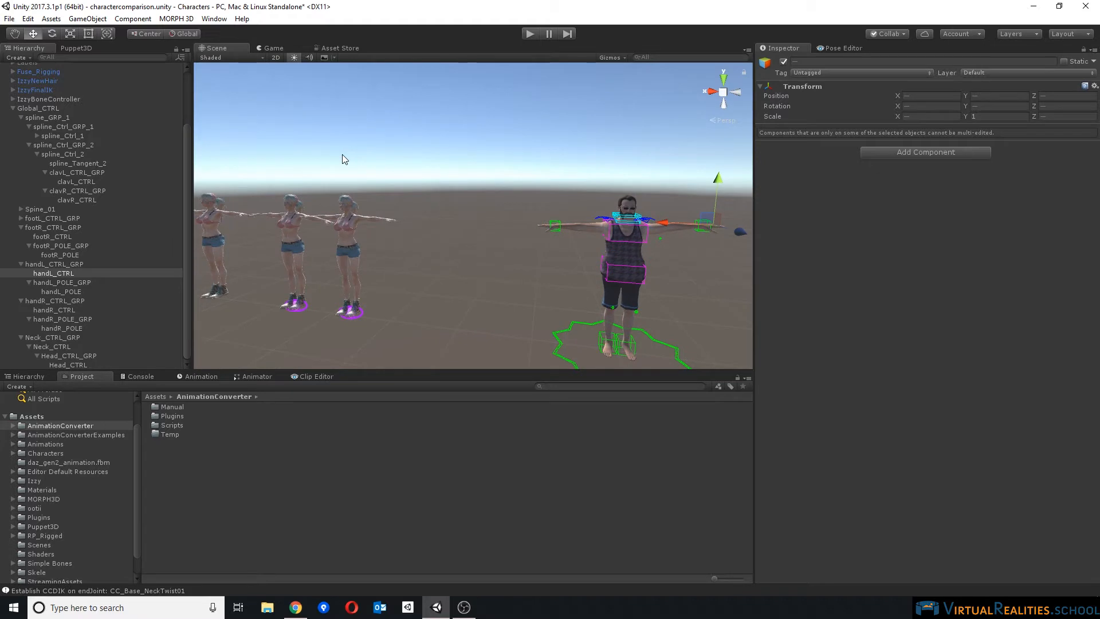
{"action": "right_click_drag", "start_coordinate": [370, 173], "coordinate": [410, 162]}
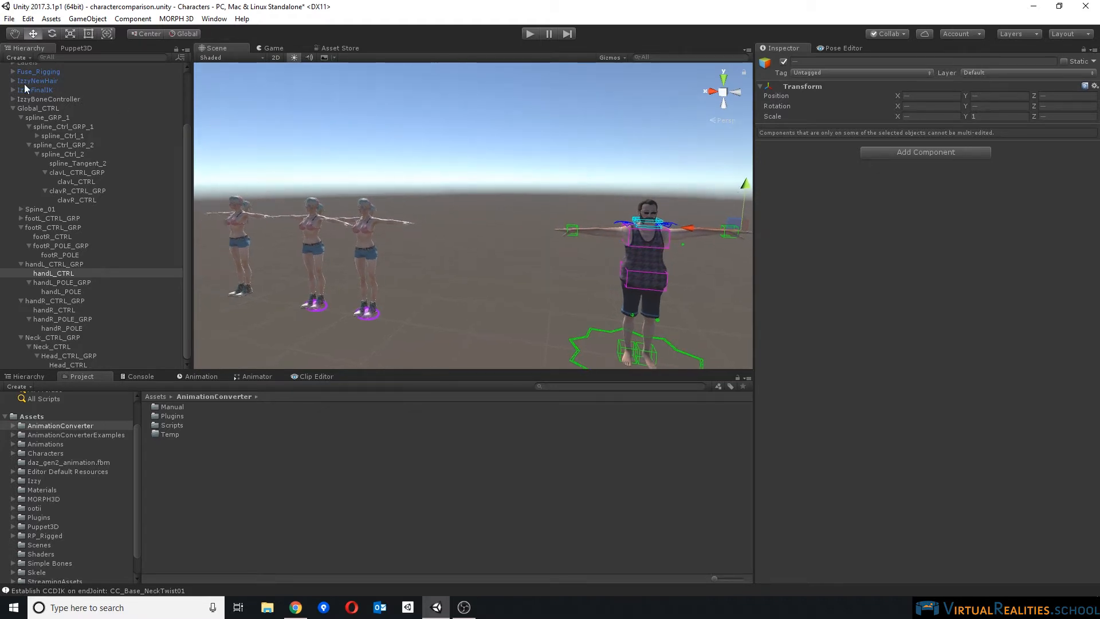
{"action": "left_click", "coordinate": [12, 108]}
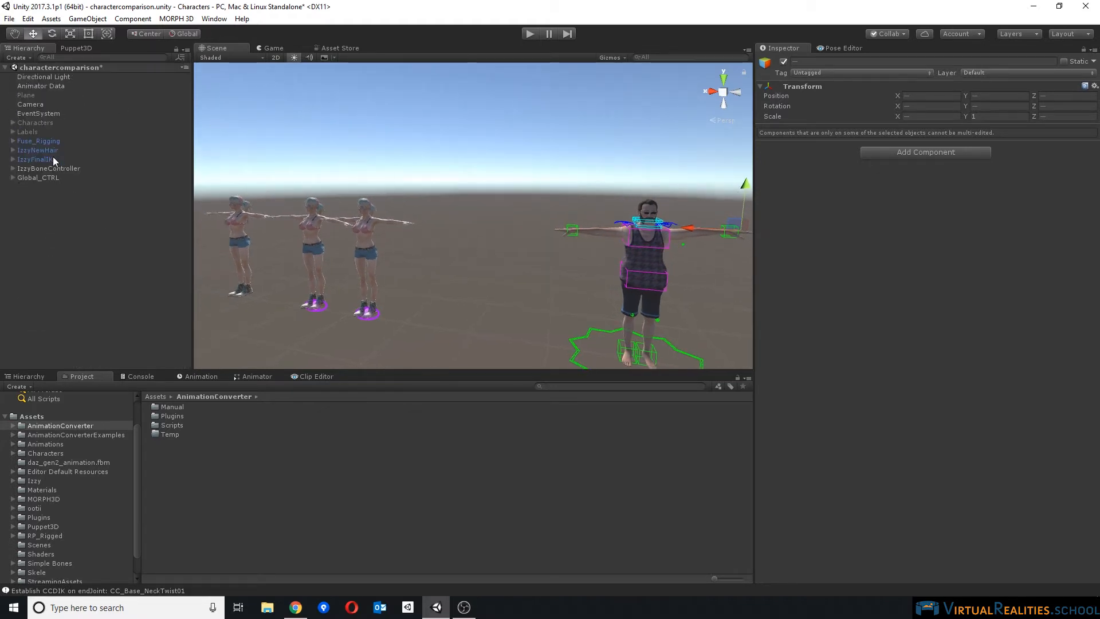
{"action": "left_click", "coordinate": [366, 237]}
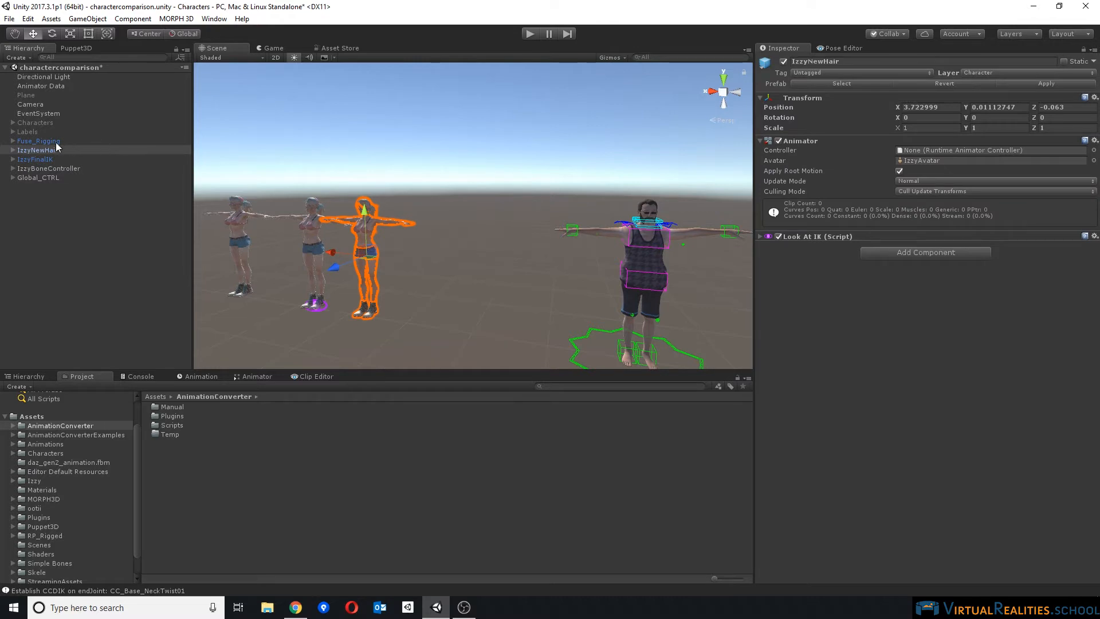
{"action": "middle_click_drag", "start_coordinate": [323, 134], "coordinate": [406, 131]}
{"action": "scroll", "coordinate": [420, 135], "scroll_direction": "up", "scroll_amount": 3}
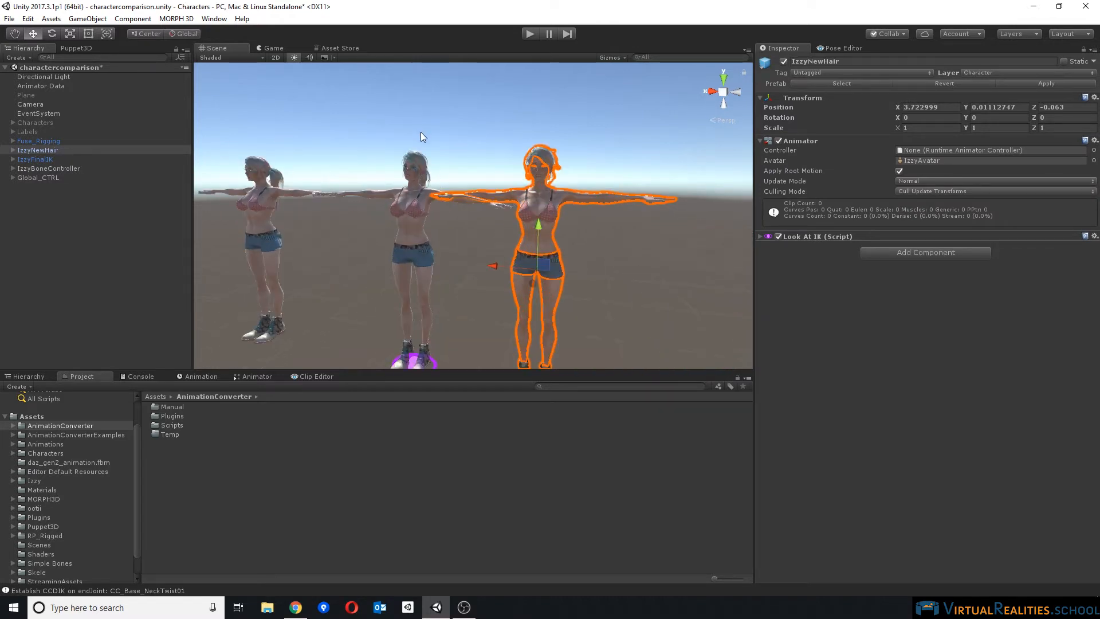
{"action": "left_click", "coordinate": [428, 126]}
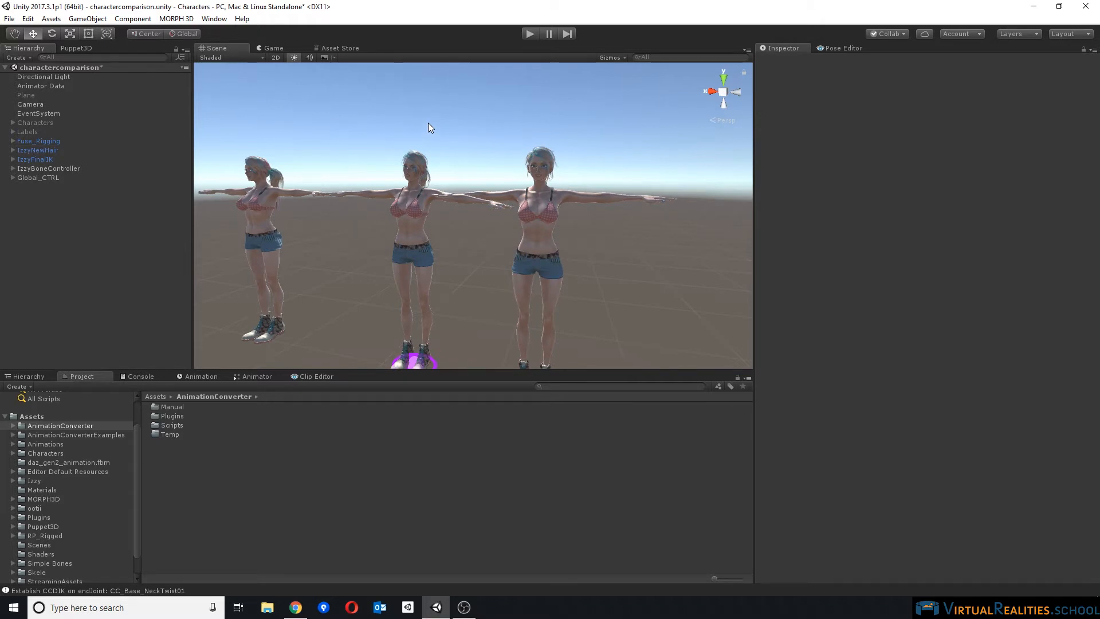
Step: Expand the IzzyFinalIK character and start Skele edit mode on its CC_Base_Body mesh
{"action": "left_click", "coordinate": [31, 160]}
{"action": "right_click_drag", "start_coordinate": [502, 141], "coordinate": [465, 147]}
{"action": "left_click", "coordinate": [8, 160]}
{"action": "left_click", "coordinate": [63, 187]}
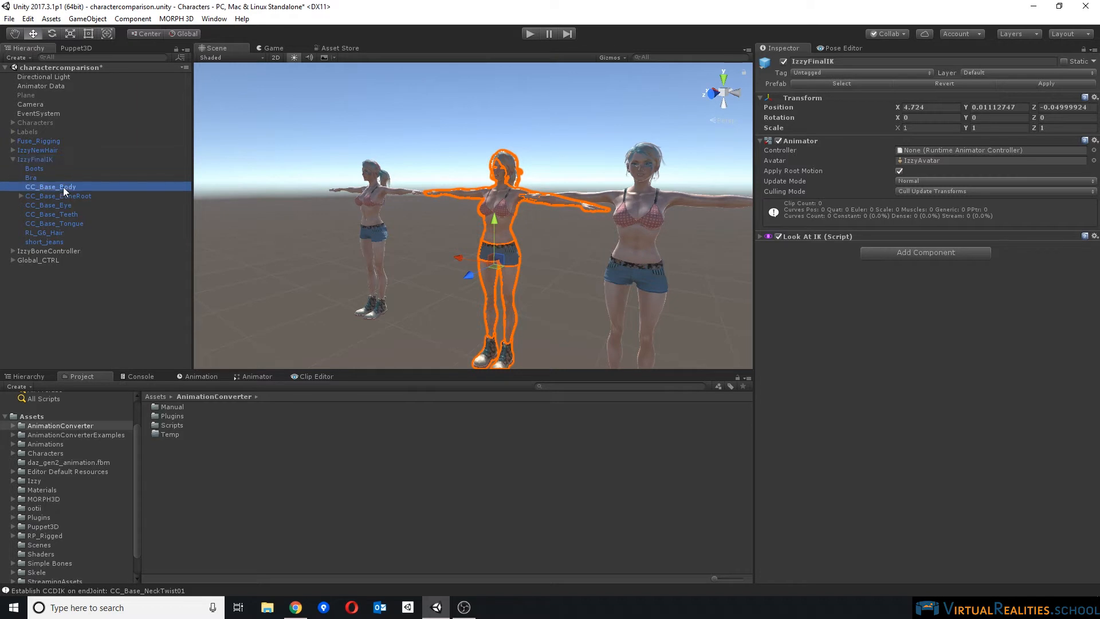
{"action": "left_click", "coordinate": [929, 151]}
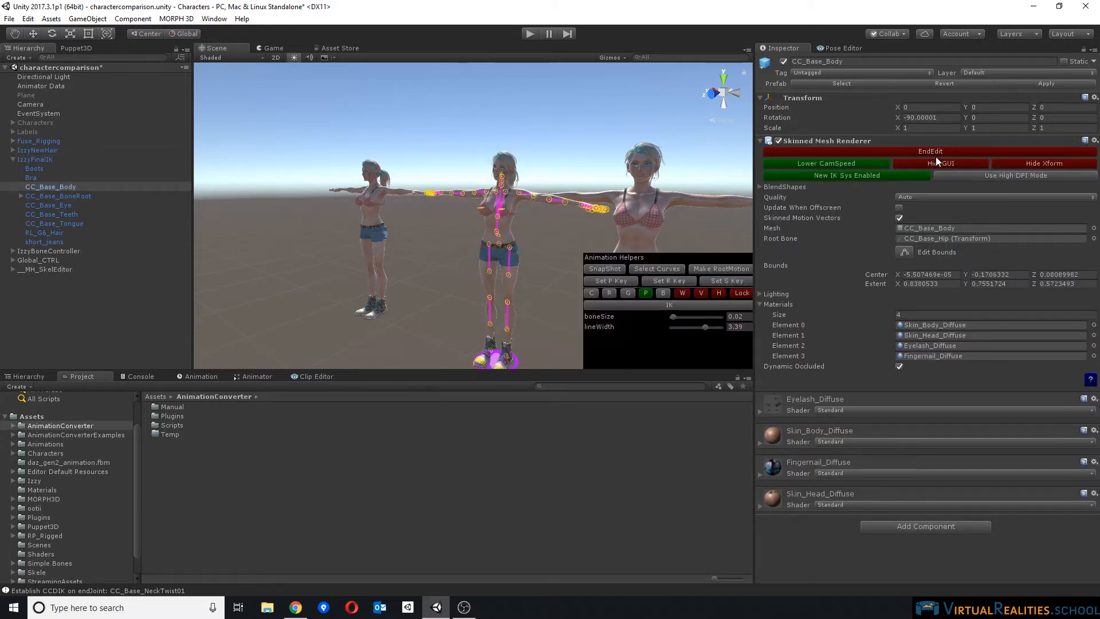
Step: Try rotating the CC_Base_L_UpperarmTwist01 bone of the IzzyFinalIK body skeleton, and undo the change
{"action": "right_click_drag", "start_coordinate": [555, 132], "coordinate": [572, 128]}
{"action": "left_click_drag", "start_coordinate": [572, 127], "coordinate": [463, 140], "text": "alt"}
{"action": "scroll", "coordinate": [504, 108], "scroll_direction": "up", "scroll_amount": 3}
{"action": "scroll", "coordinate": [505, 108], "scroll_direction": "up", "scroll_amount": 3}
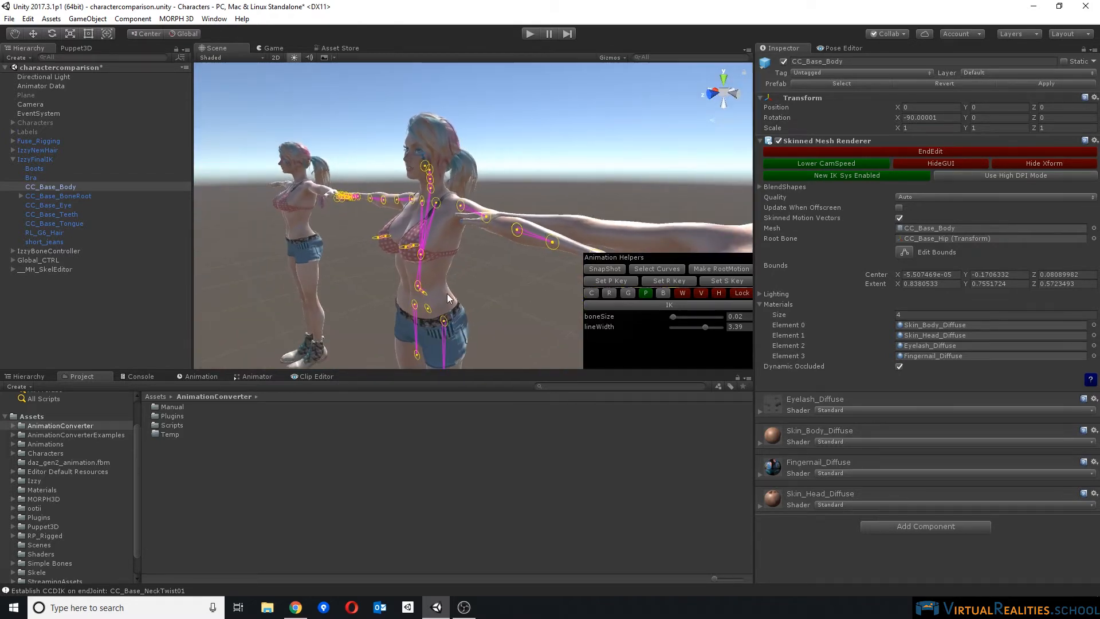
{"action": "left_click_drag", "start_coordinate": [456, 226], "coordinate": [434, 185], "text": "alt"}
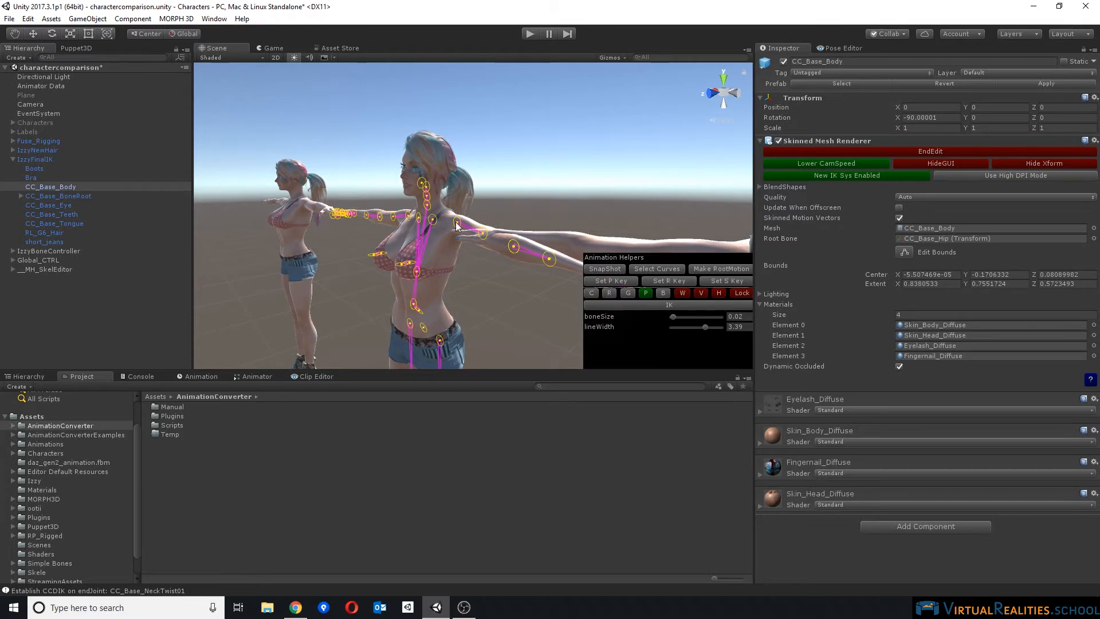
{"action": "middle_click_drag", "start_coordinate": [456, 224], "coordinate": [443, 224]}
{"action": "left_click_drag", "start_coordinate": [443, 225], "coordinate": [454, 192], "text": "alt"}
{"action": "left_click", "coordinate": [409, 190]}
{"action": "key", "text": "ctrl+z"}
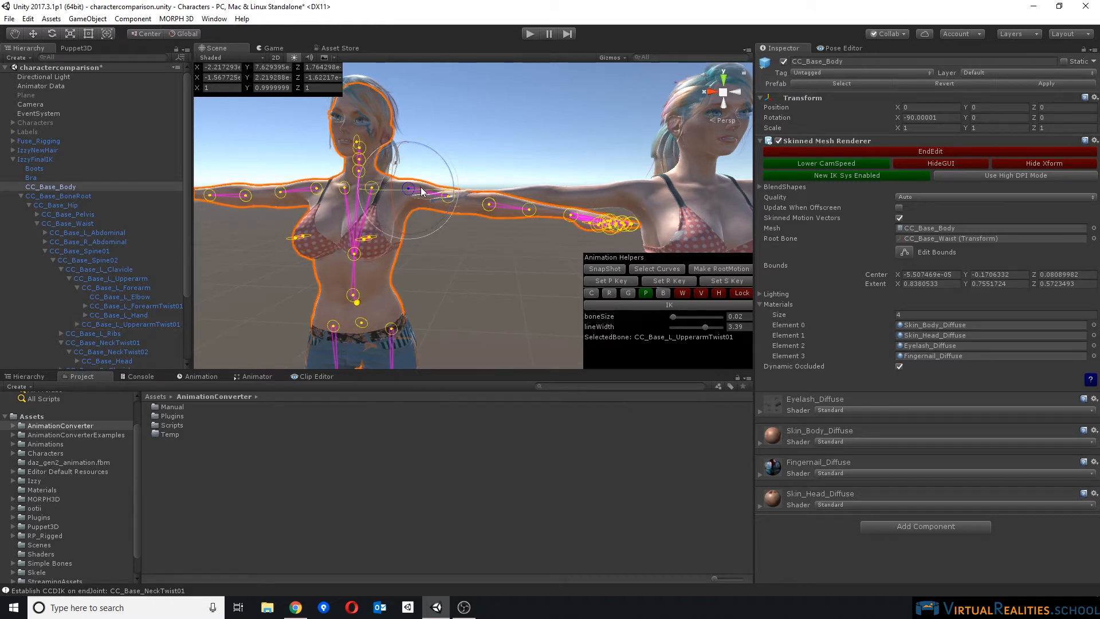
{"action": "scroll", "coordinate": [534, 227], "scroll_direction": "down", "scroll_amount": 4}
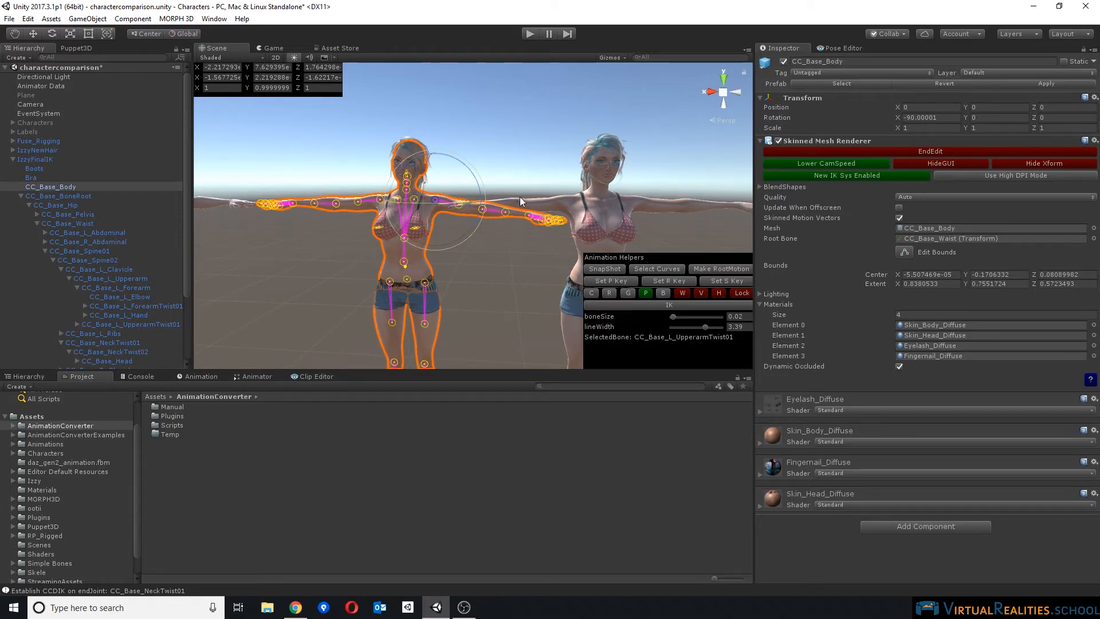
Step: Rotate the CC_Base_NeckTwist01 bone to about X 22, Y 8.9, Z 10.9, and end Skele edit mode on the body
{"action": "left_click_drag", "start_coordinate": [521, 133], "coordinate": [404, 152], "text": "alt"}
{"action": "scroll", "coordinate": [417, 169], "scroll_direction": "up", "scroll_amount": 4}
{"action": "left_click", "coordinate": [378, 215]}
{"action": "left_click_drag", "start_coordinate": [453, 193], "coordinate": [480, 180], "text": "alt"}
{"action": "middle_click_drag", "start_coordinate": [481, 180], "coordinate": [468, 183]}
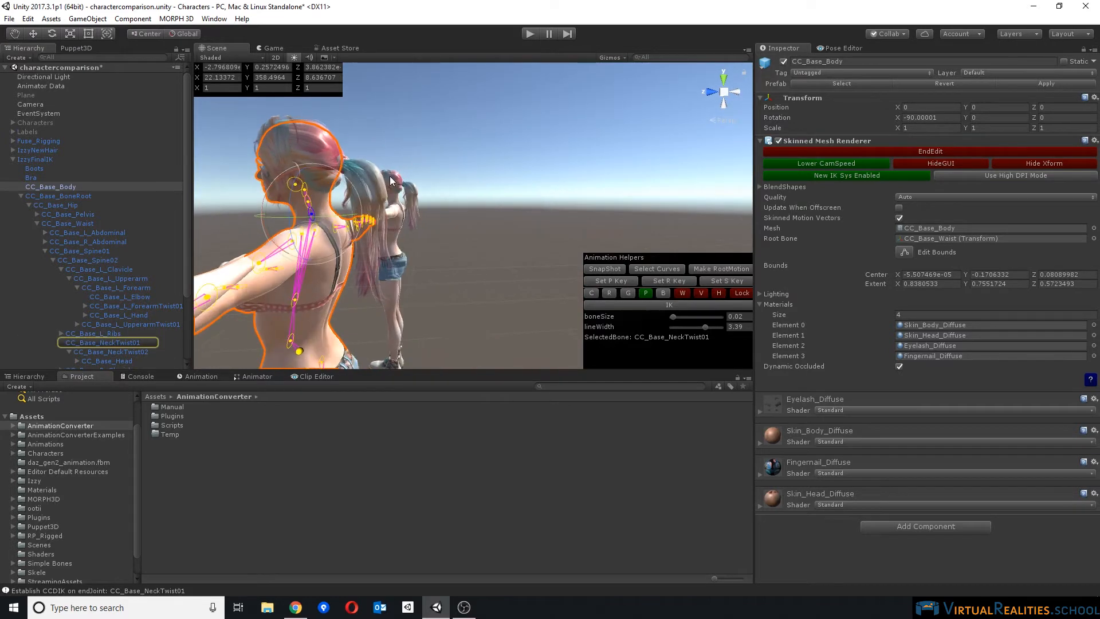
{"action": "left_click_drag", "start_coordinate": [342, 213], "coordinate": [356, 189]}
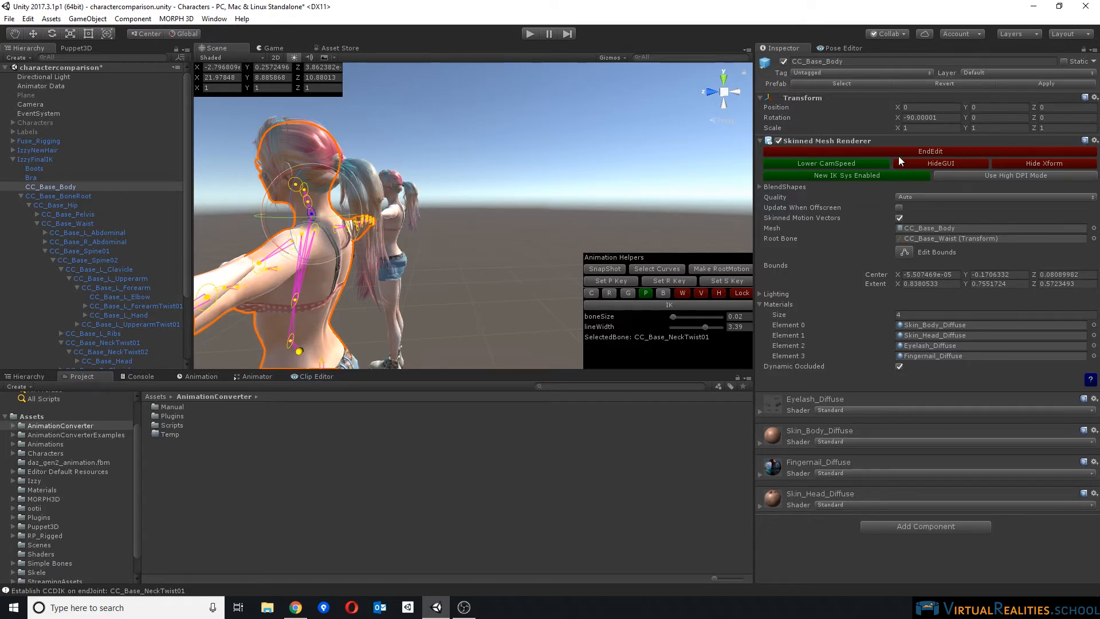
{"action": "left_click", "coordinate": [925, 152]}
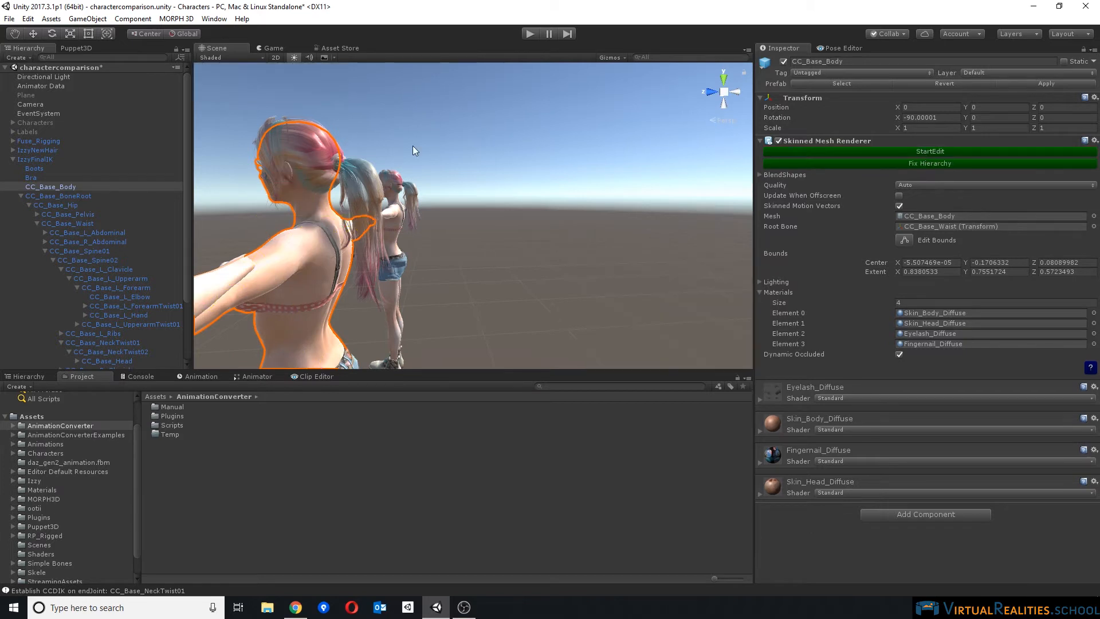
Step: Collapse IzzyFinalIK's CC_Base_BoneRoot branch and start Skele edit mode on its RL_G6_Hair mesh
{"action": "left_click", "coordinate": [18, 196]}
{"action": "left_click", "coordinate": [19, 196]}
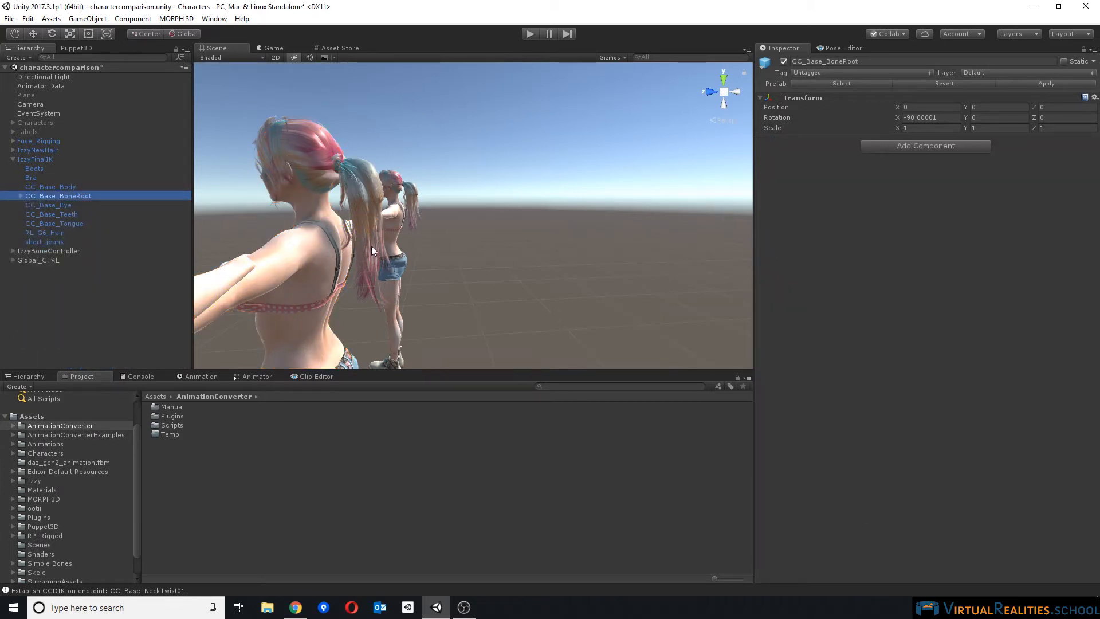
{"action": "left_click", "coordinate": [46, 233]}
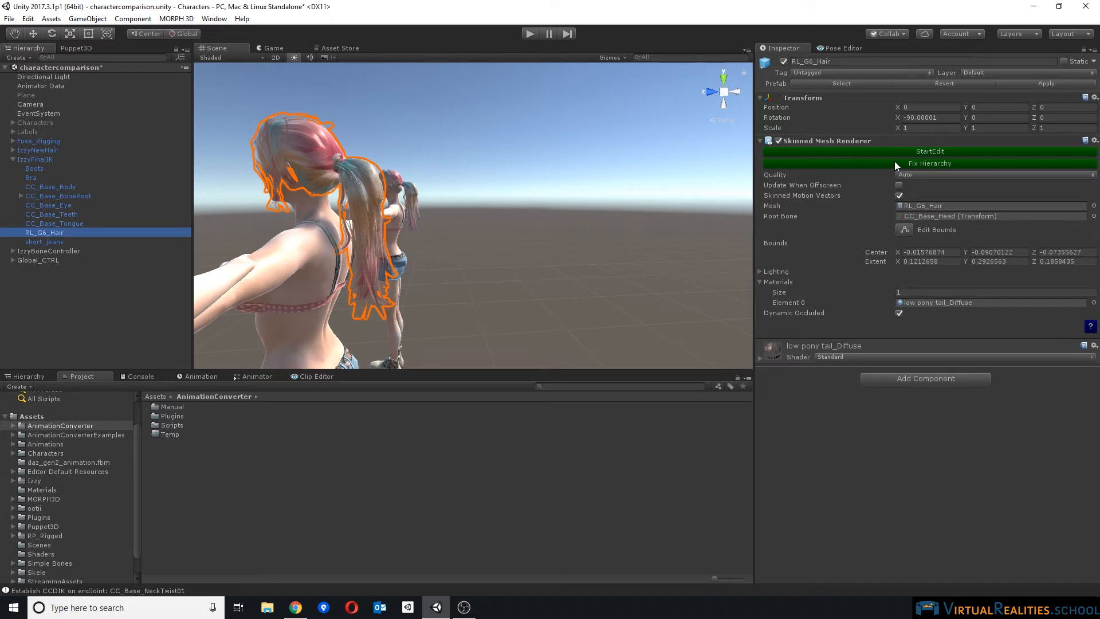
{"action": "left_click", "coordinate": [917, 150]}
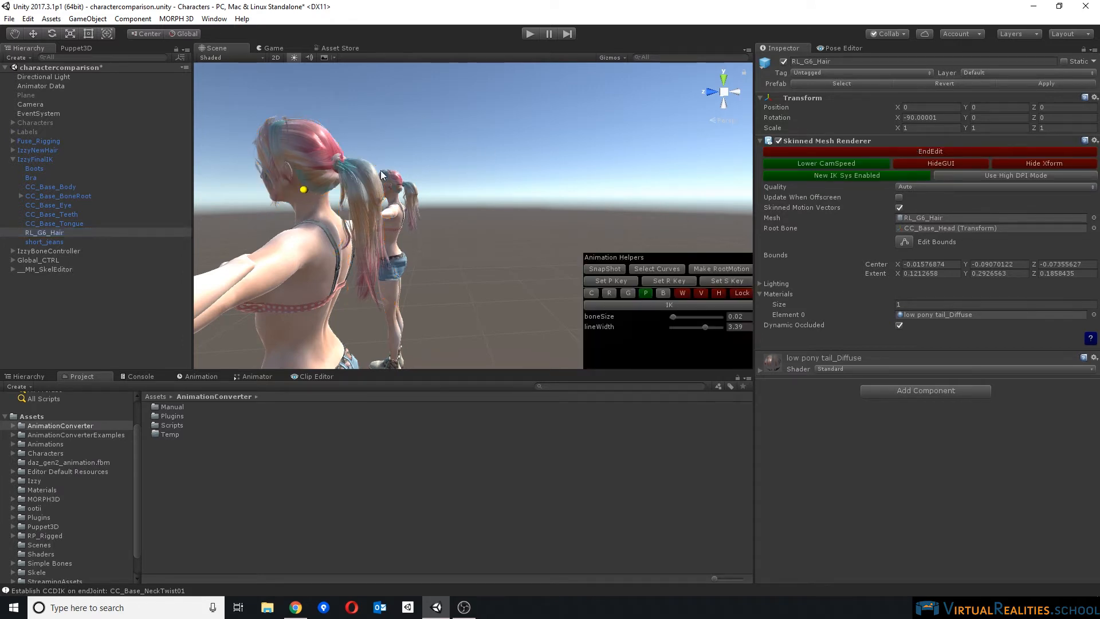
Step: Rotate the CC_Base_Head bone through the hair mesh, end Skele edit mode and collapse the bone hierarchy
{"action": "left_click", "coordinate": [307, 190]}
{"action": "left_click_drag", "start_coordinate": [346, 169], "coordinate": [295, 197]}
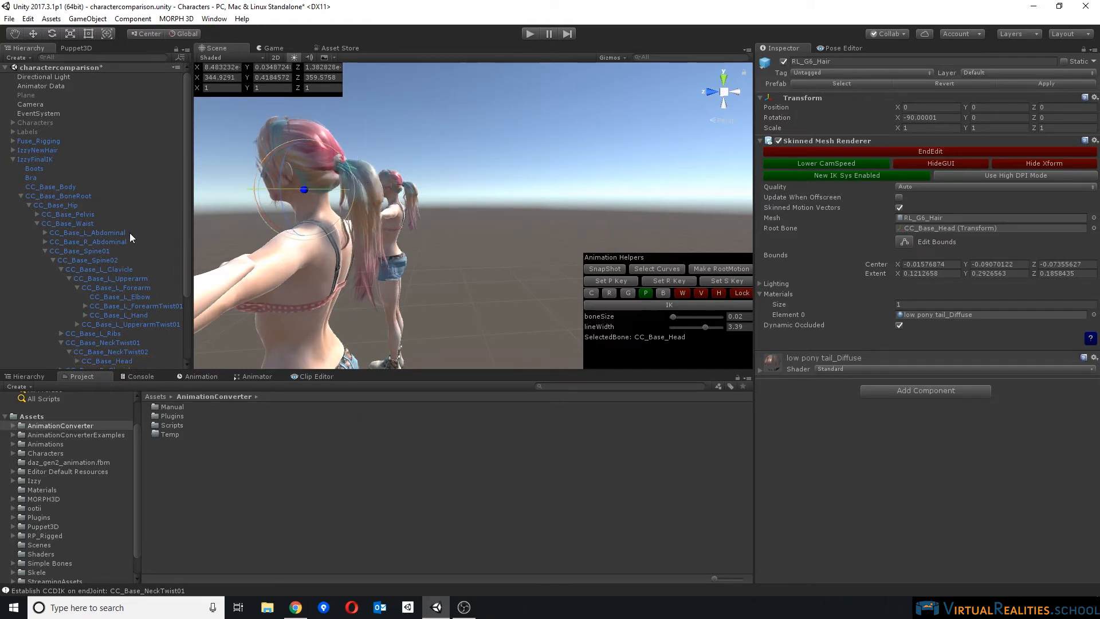
{"action": "left_click", "coordinate": [953, 151]}
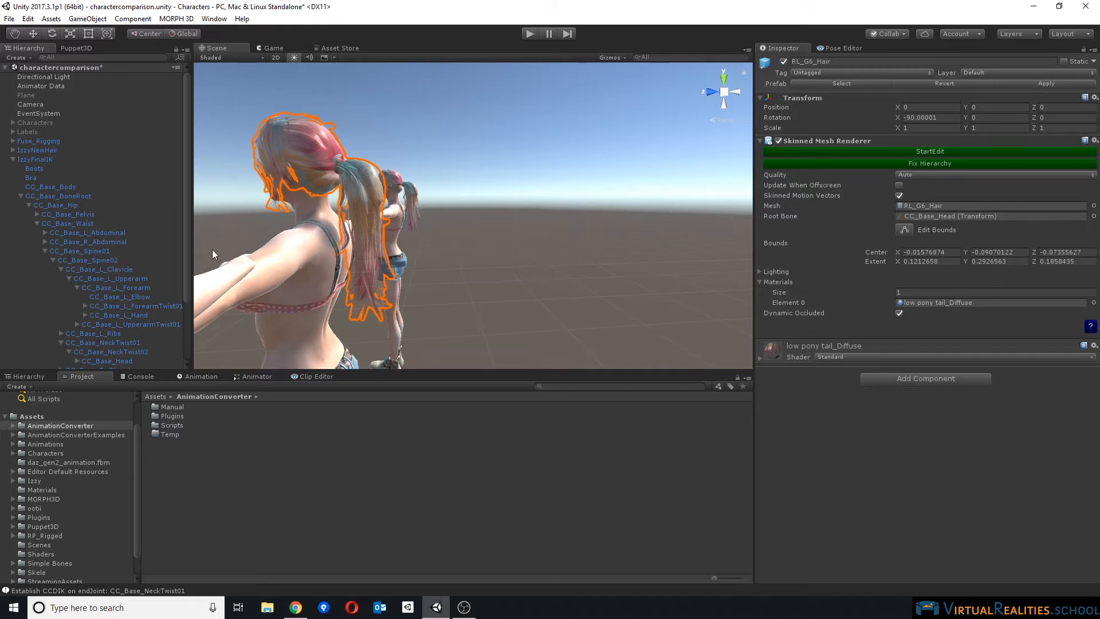
{"action": "left_click", "coordinate": [21, 196]}
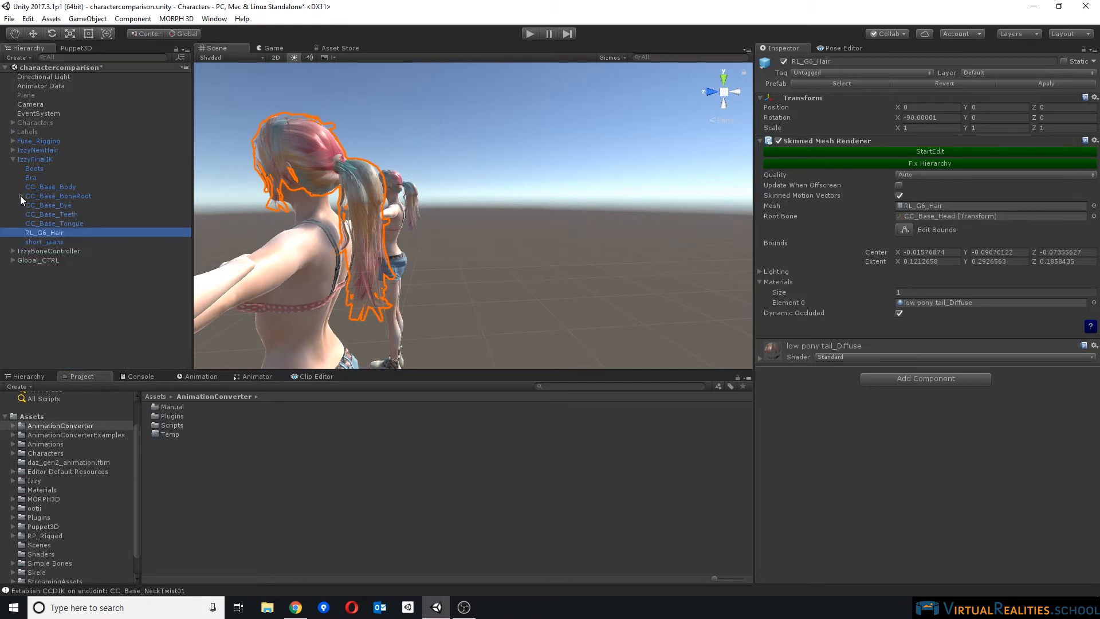
Step: Start Skele edit mode on the RL_G6_Hair mesh of IzzyNewHair, the character with the boned ponytail
{"action": "left_click_drag", "start_coordinate": [403, 188], "coordinate": [393, 120], "text": "alt"}
{"action": "scroll", "coordinate": [544, 212], "scroll_direction": "down", "scroll_amount": 3}
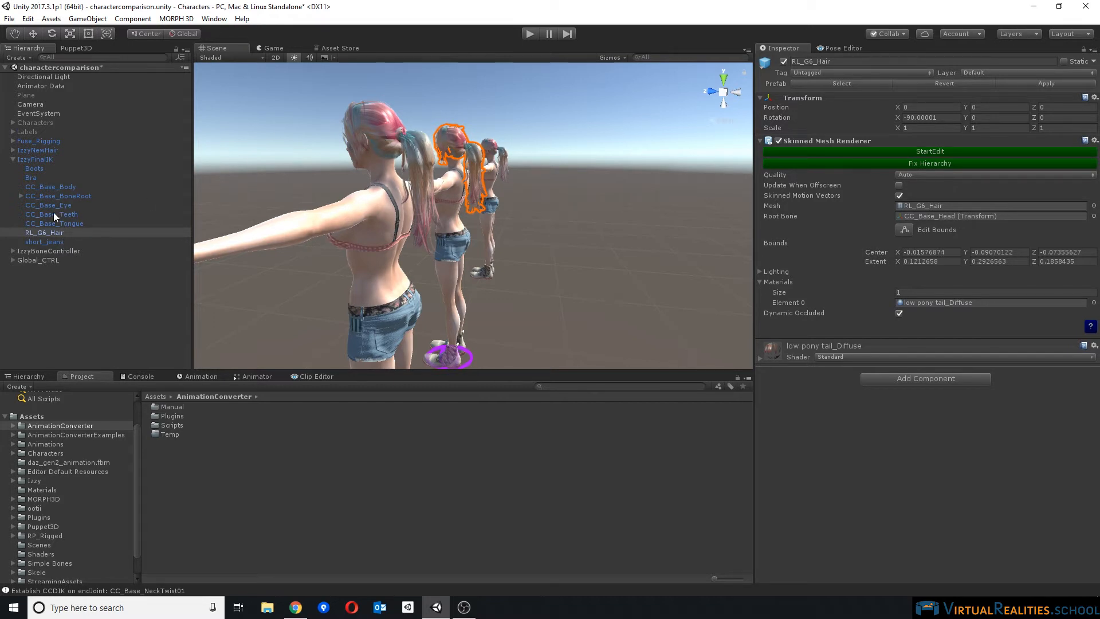
{"action": "left_click", "coordinate": [936, 162]}
{"action": "left_click", "coordinate": [929, 151]}
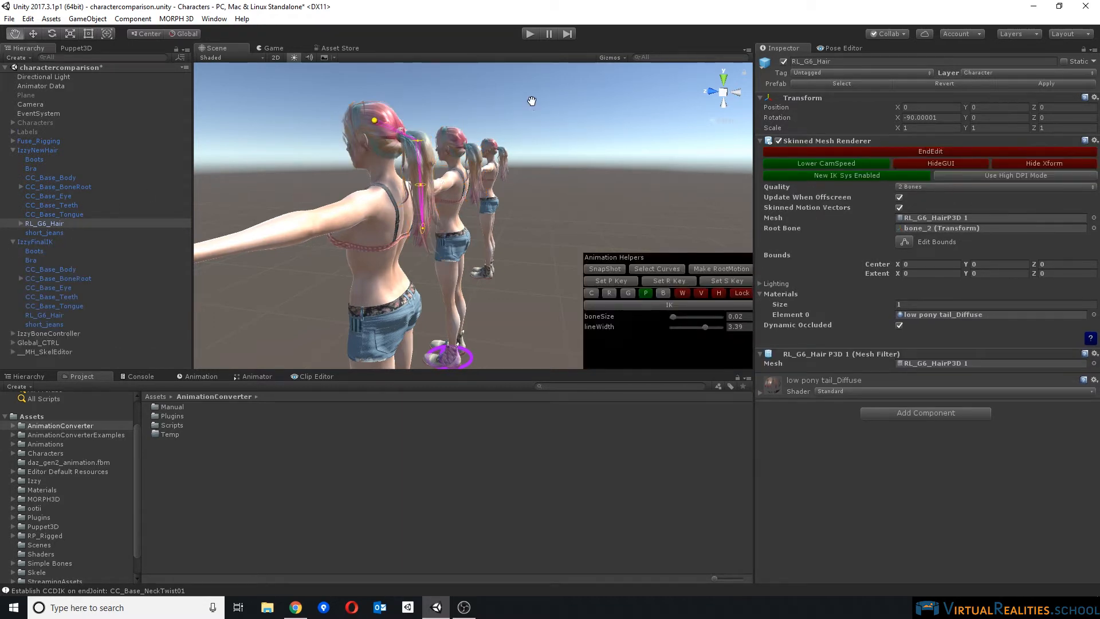
{"action": "left_click_drag", "start_coordinate": [528, 103], "coordinate": [463, 134], "text": "alt"}
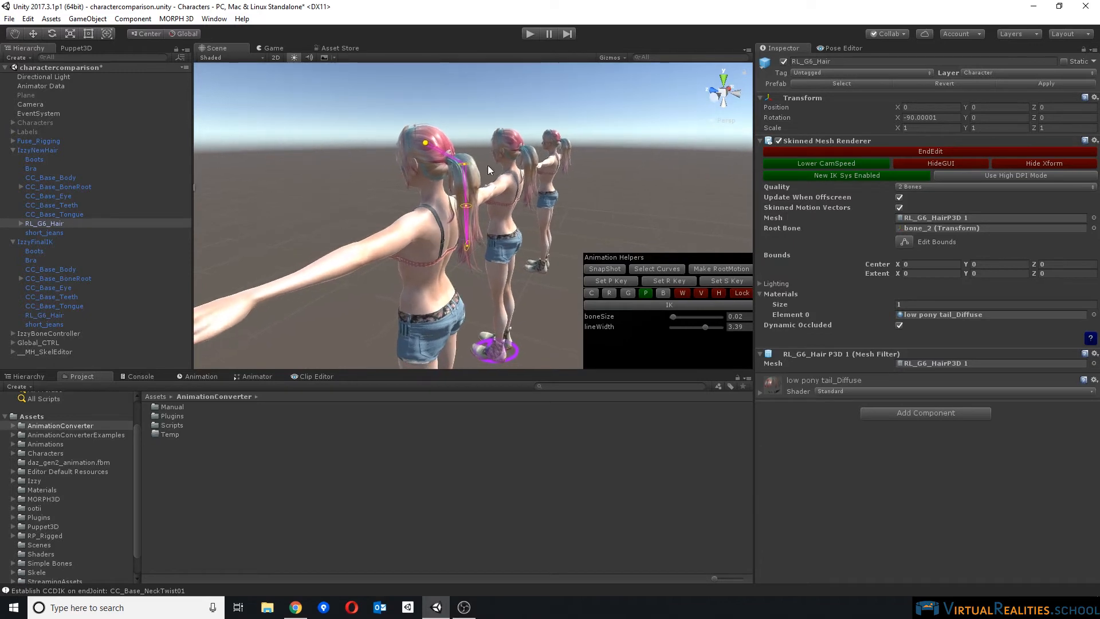
Step: Rotate the ponytail's bone_4, end Skele edit mode and collapse the RL_G6_Hair bone chain
{"action": "left_click", "coordinate": [467, 208]}
{"action": "left_click_drag", "start_coordinate": [510, 194], "coordinate": [480, 163]}
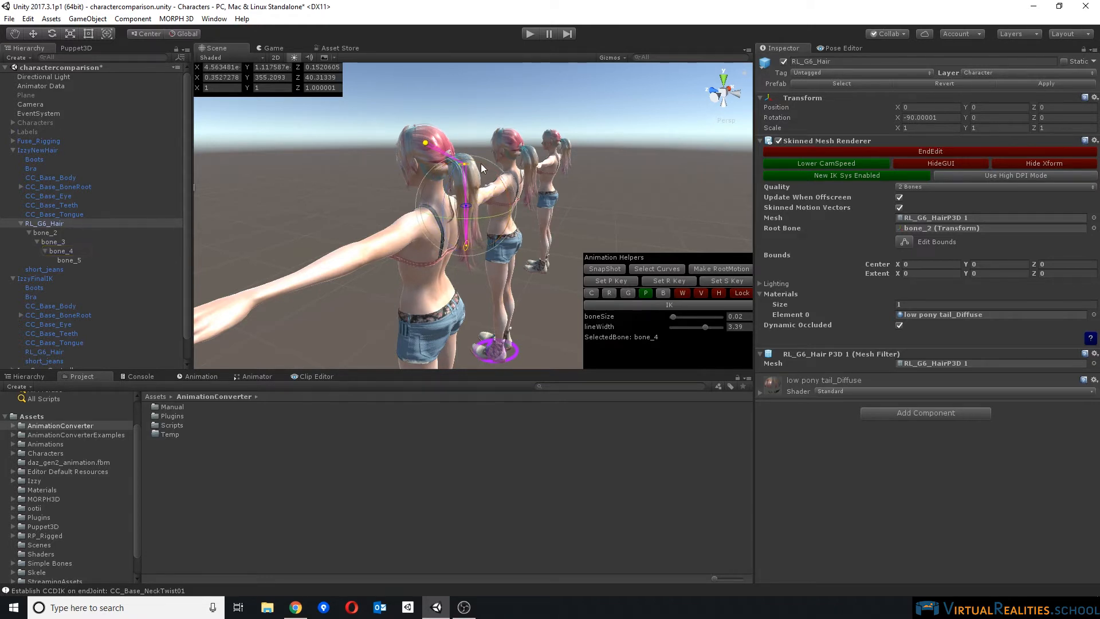
{"action": "left_click", "coordinate": [927, 151]}
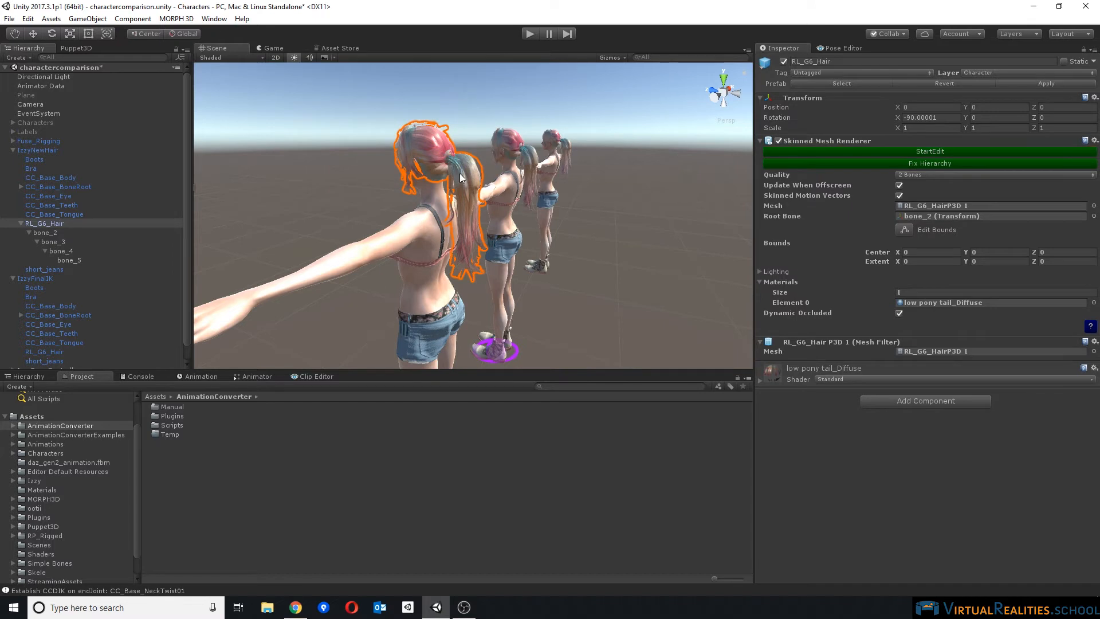
{"action": "left_click", "coordinate": [20, 224]}
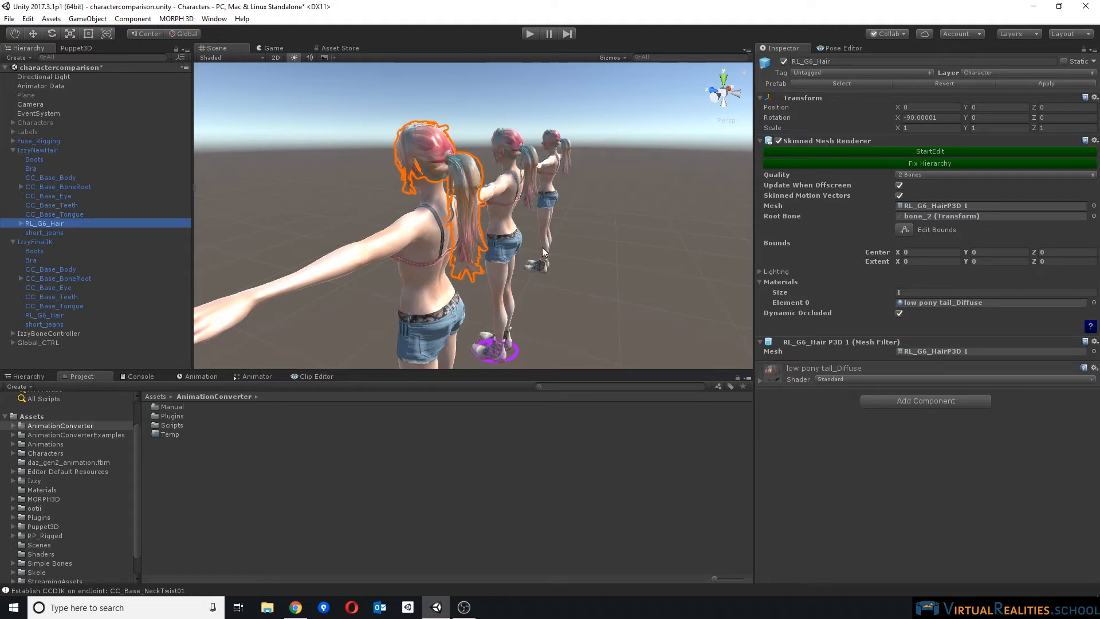
Step: Examine the three female characters and the rigged male character side by side, with the hair mesh deselected
{"action": "left_click_drag", "start_coordinate": [514, 266], "coordinate": [641, 185], "text": "alt"}
{"action": "scroll", "coordinate": [642, 185], "scroll_direction": "down", "scroll_amount": 10}
{"action": "middle_click_drag", "start_coordinate": [559, 178], "coordinate": [582, 165]}
{"action": "right_click_drag", "start_coordinate": [582, 165], "coordinate": [704, 164]}
{"action": "scroll", "coordinate": [438, 138], "scroll_direction": "down", "scroll_amount": 5}
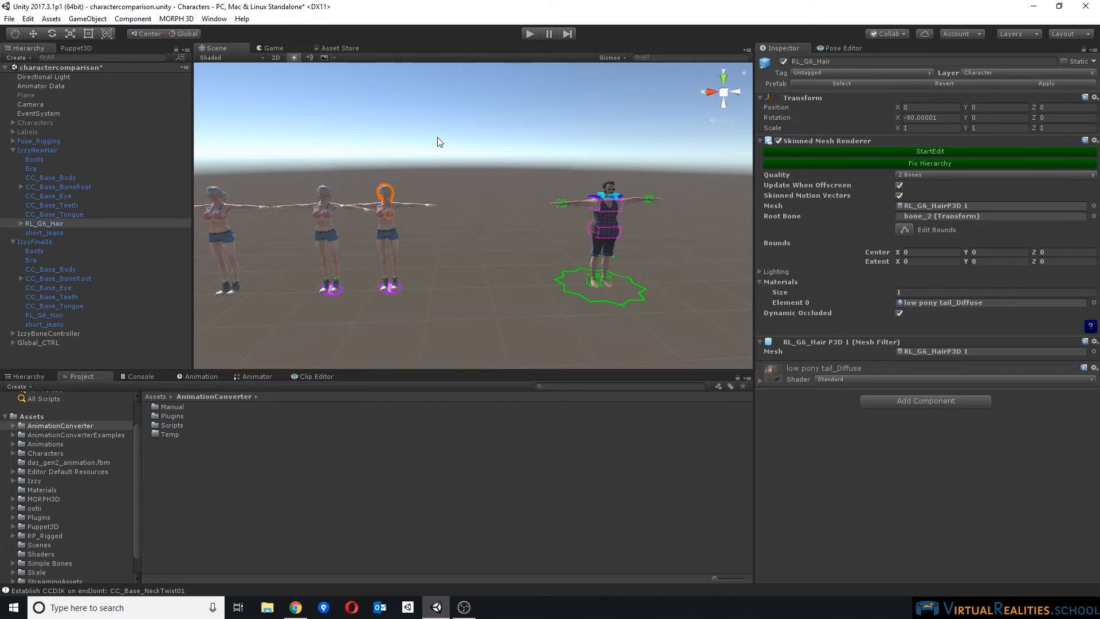
{"action": "right_click_drag", "start_coordinate": [527, 167], "coordinate": [520, 165]}
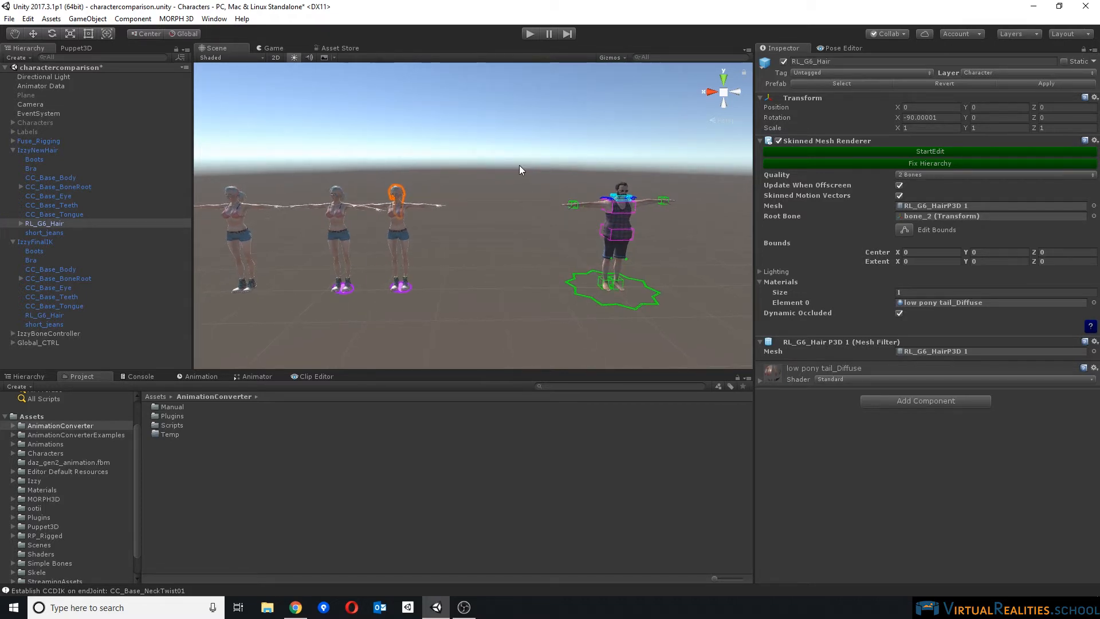
{"action": "key", "text": "q"}
{"action": "right_click_drag", "start_coordinate": [486, 165], "coordinate": [486, 164]}
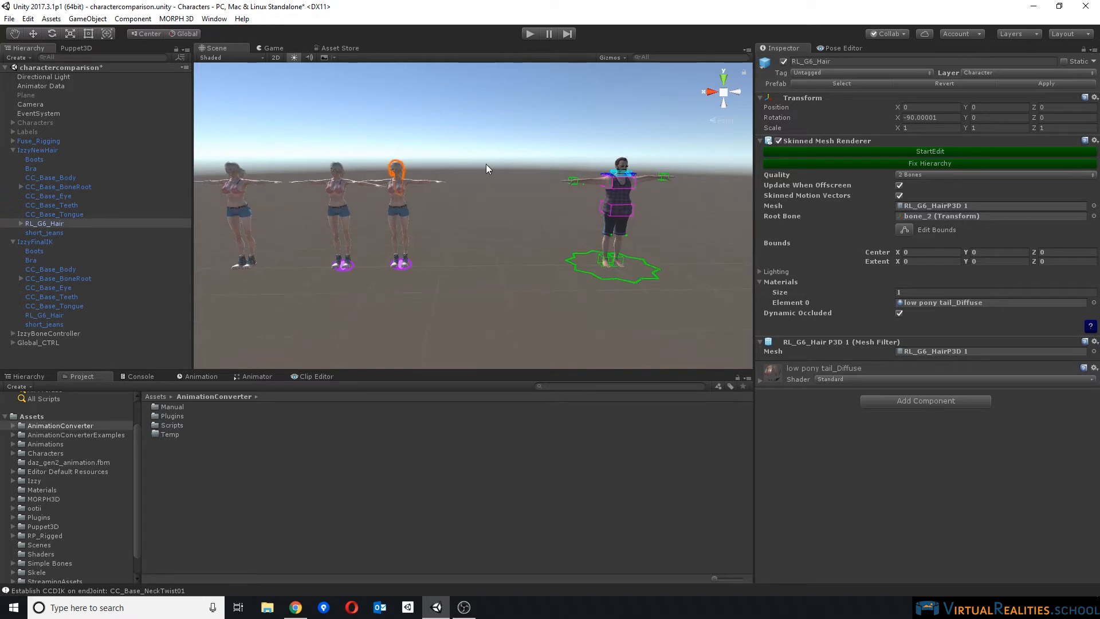
{"action": "left_click", "coordinate": [506, 137]}
{"action": "middle_click_drag", "start_coordinate": [512, 139], "coordinate": [502, 141]}
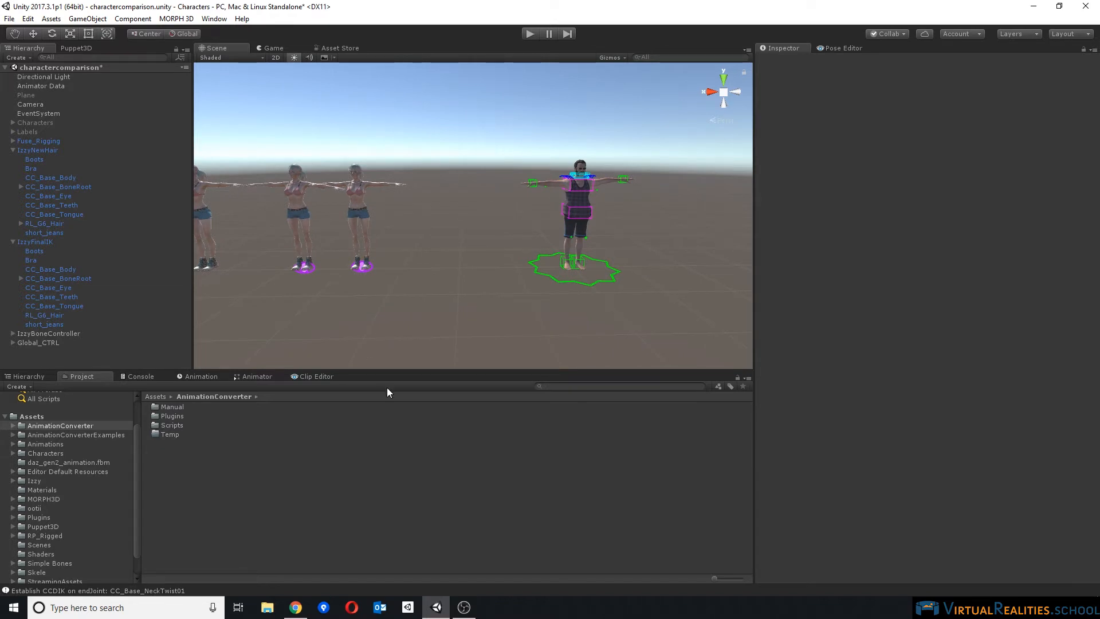
Step: Switch to Chrome to review the Puppet3D and Skele: Character Animation Tools store pages, and return to Unity
{"action": "left_click", "coordinate": [296, 607]}
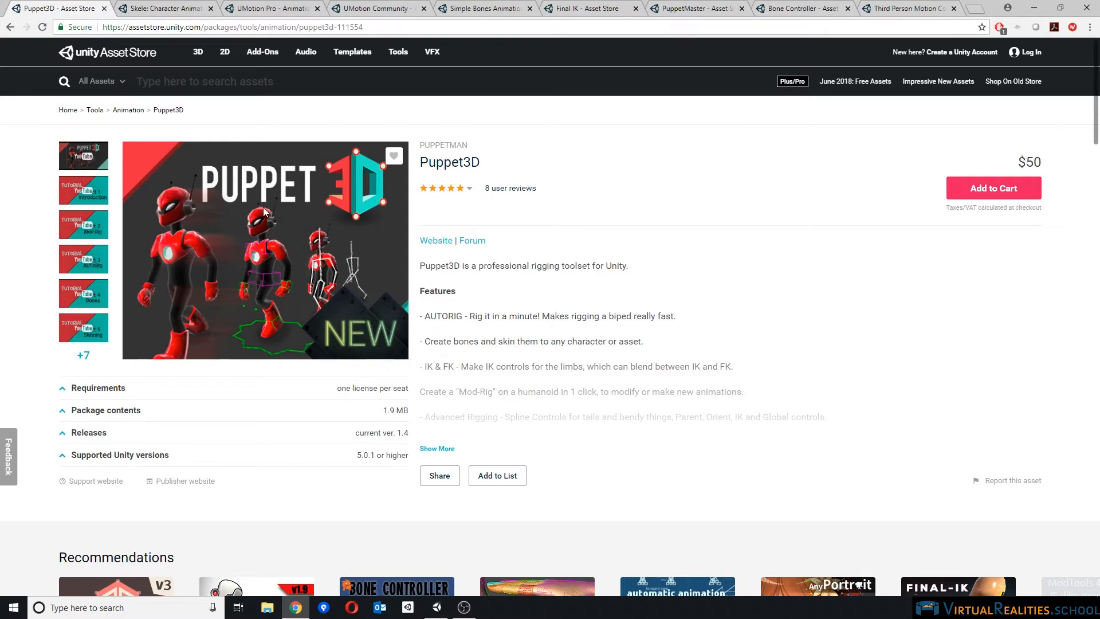
{"action": "left_click", "coordinate": [177, 9]}
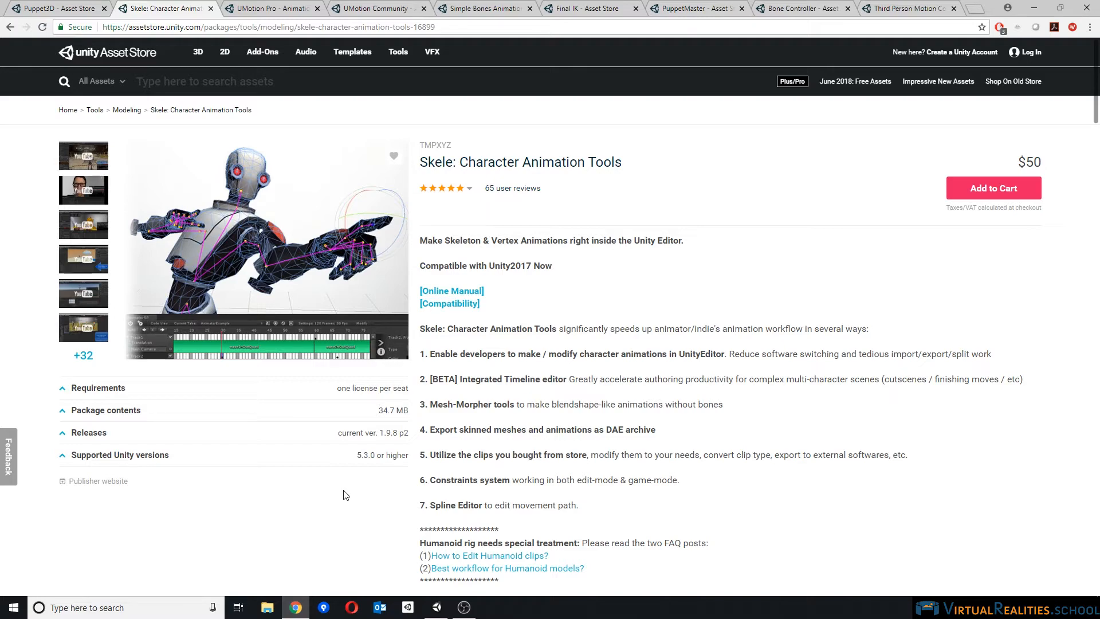
{"action": "left_click", "coordinate": [437, 607]}
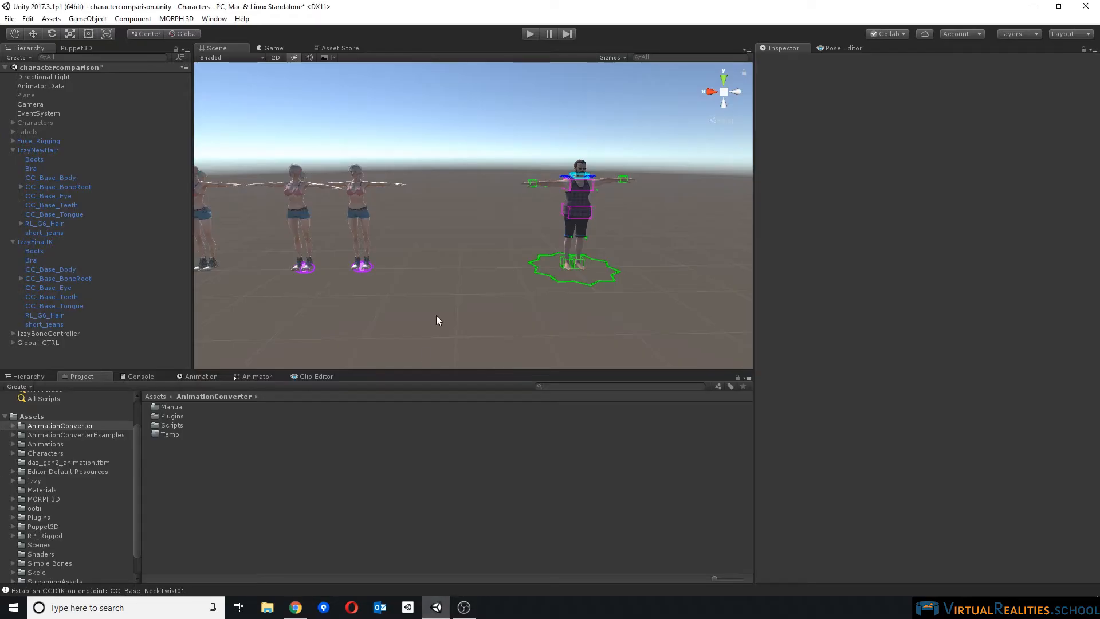
Step: Select the CC_Base_Body mesh of the IzzyFinalIK character and start Skele edit mode on it
{"action": "middle_click_drag", "start_coordinate": [449, 229], "coordinate": [469, 229]}
{"action": "left_click", "coordinate": [383, 211]}
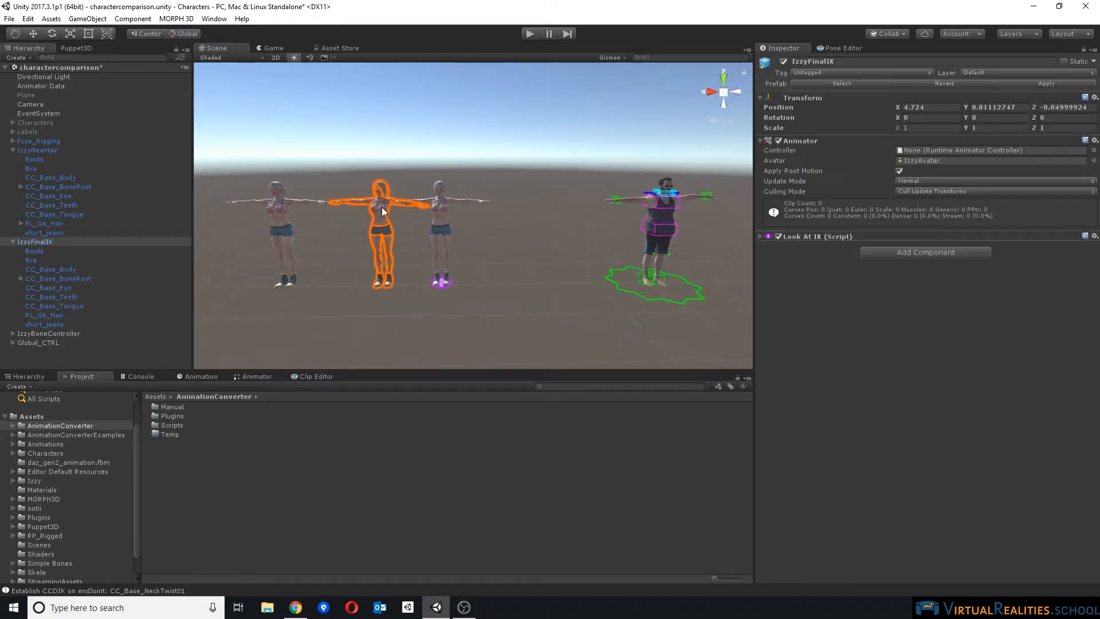
{"action": "left_click", "coordinate": [49, 268]}
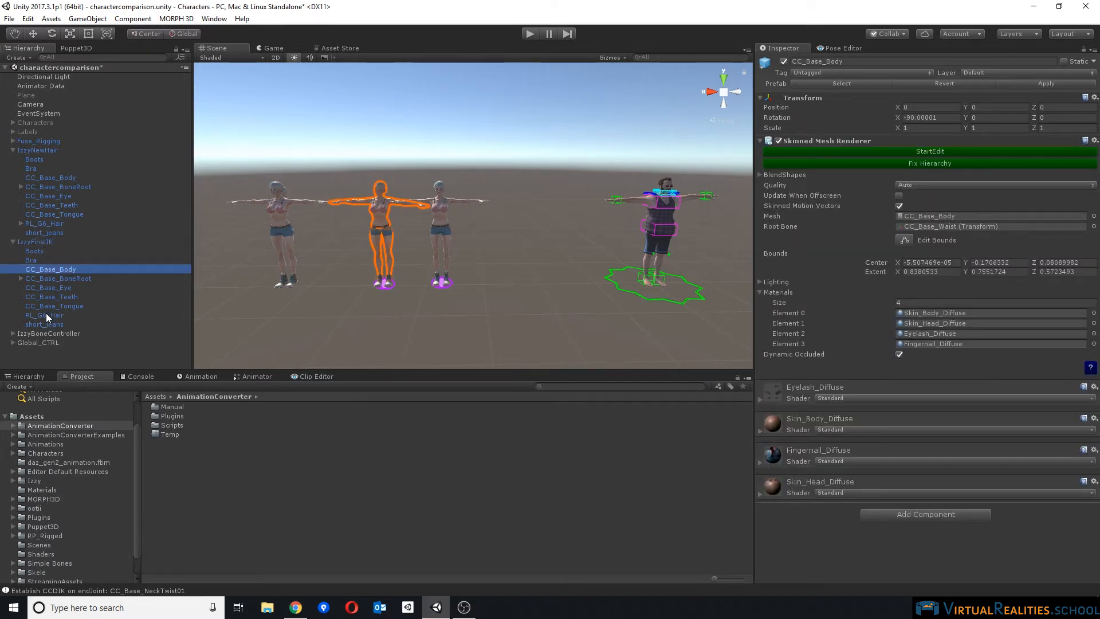
{"action": "right_click_drag", "start_coordinate": [367, 204], "coordinate": [352, 183]}
{"action": "scroll", "coordinate": [358, 204], "scroll_direction": "up", "scroll_amount": 3}
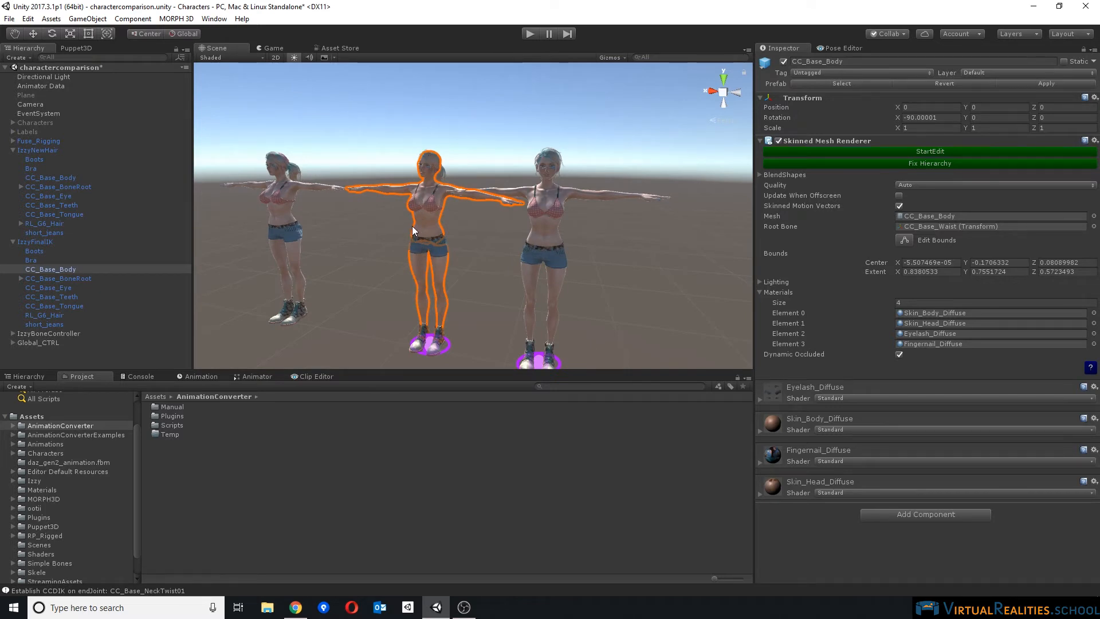
{"action": "left_click", "coordinate": [940, 151]}
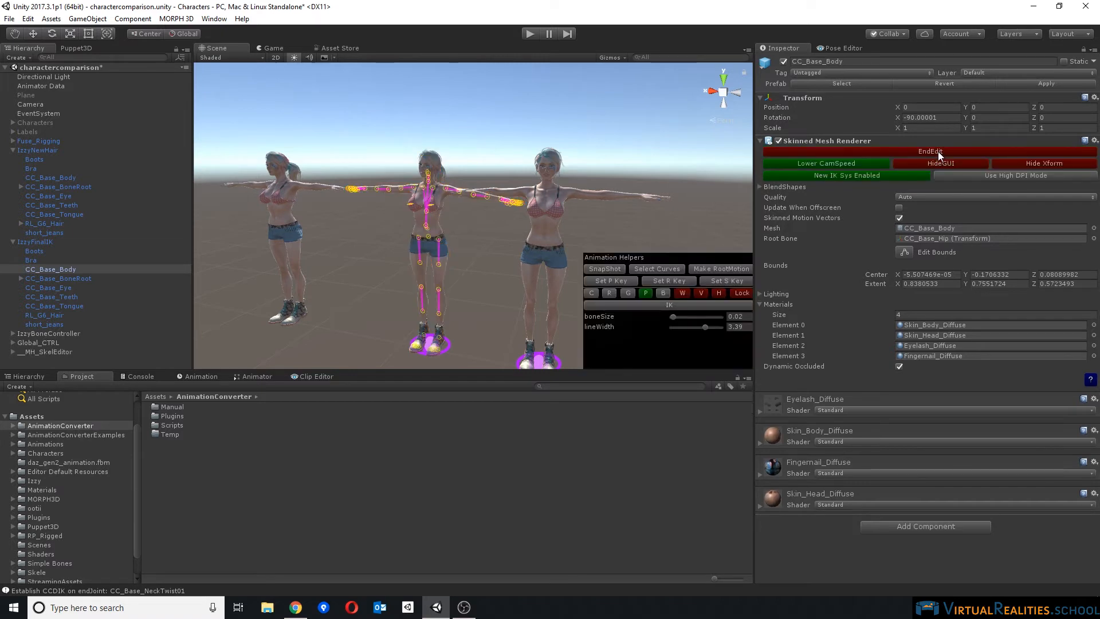
{"action": "scroll", "coordinate": [435, 145], "scroll_direction": "up", "scroll_amount": 2}
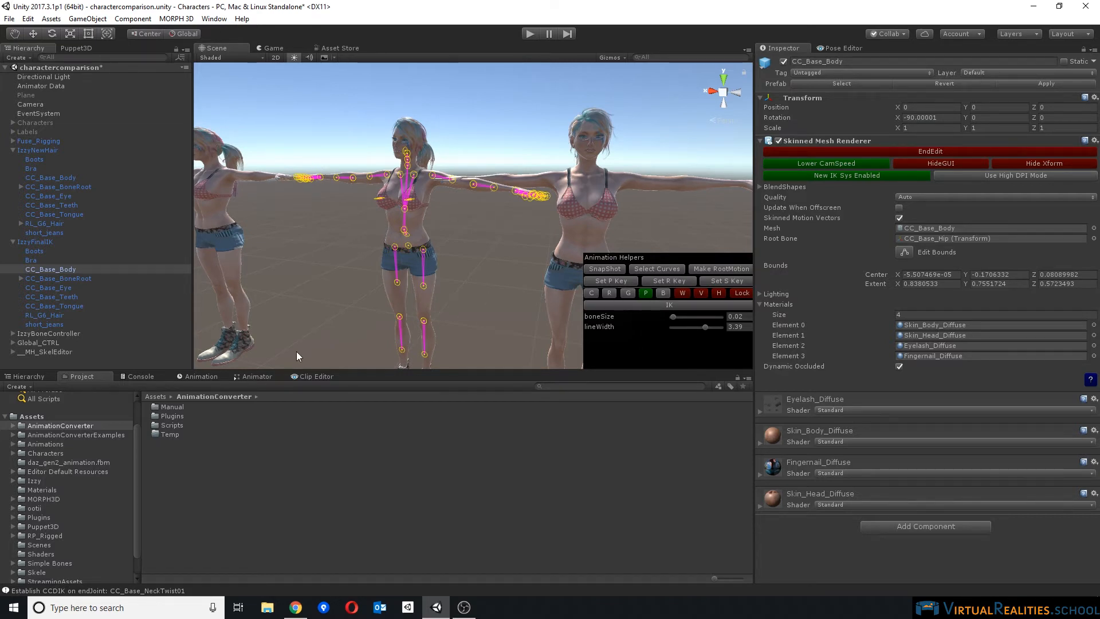
Step: Pick the left upper-arm twist bone for a trial rotation, and undo the change
{"action": "left_click_drag", "start_coordinate": [422, 202], "coordinate": [486, 150], "text": "alt"}
{"action": "left_click", "coordinate": [453, 180]}
{"action": "key", "text": "ctrl+z"}
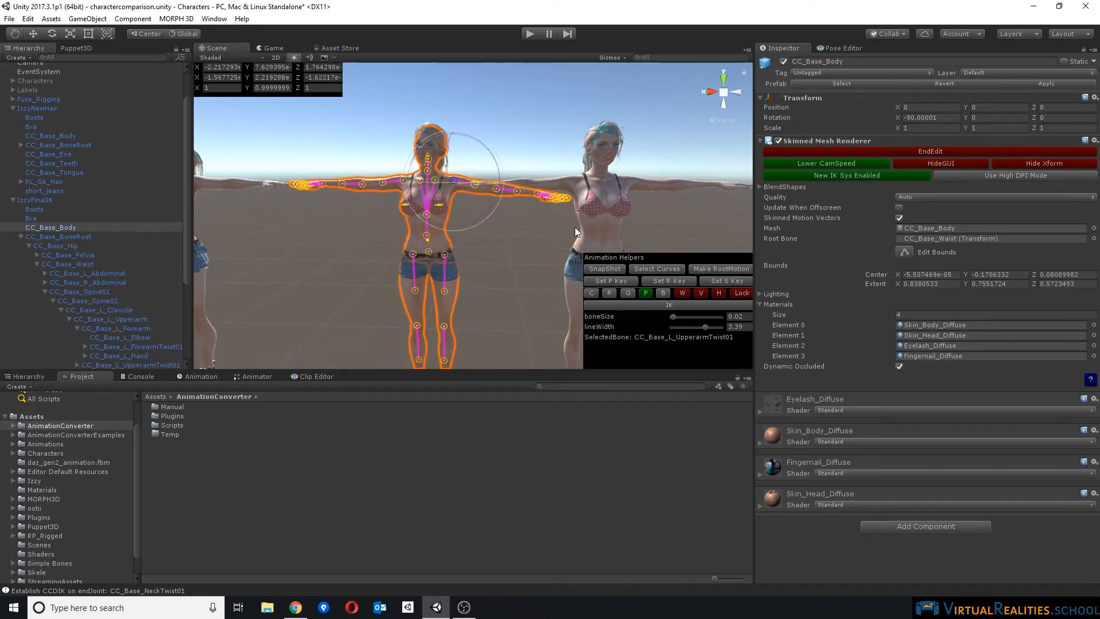
Step: Switch Skele to IK mode, reselect CC_Base_L_Hand as the end joint and nudge the left arm's elbow handle
{"action": "left_click", "coordinate": [669, 307]}
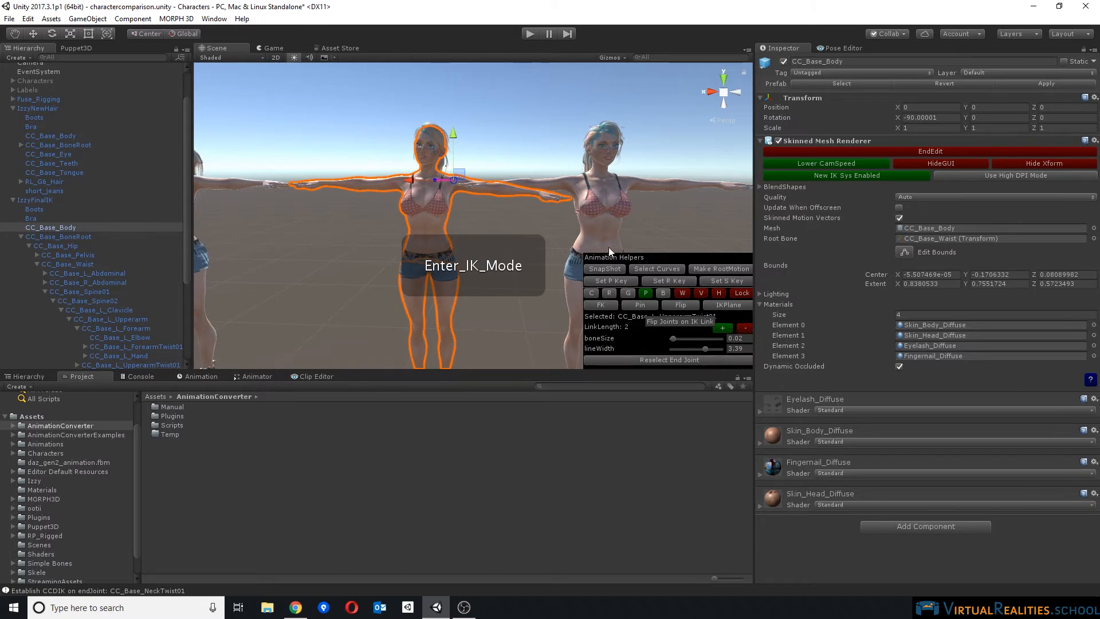
{"action": "left_click", "coordinate": [672, 360]}
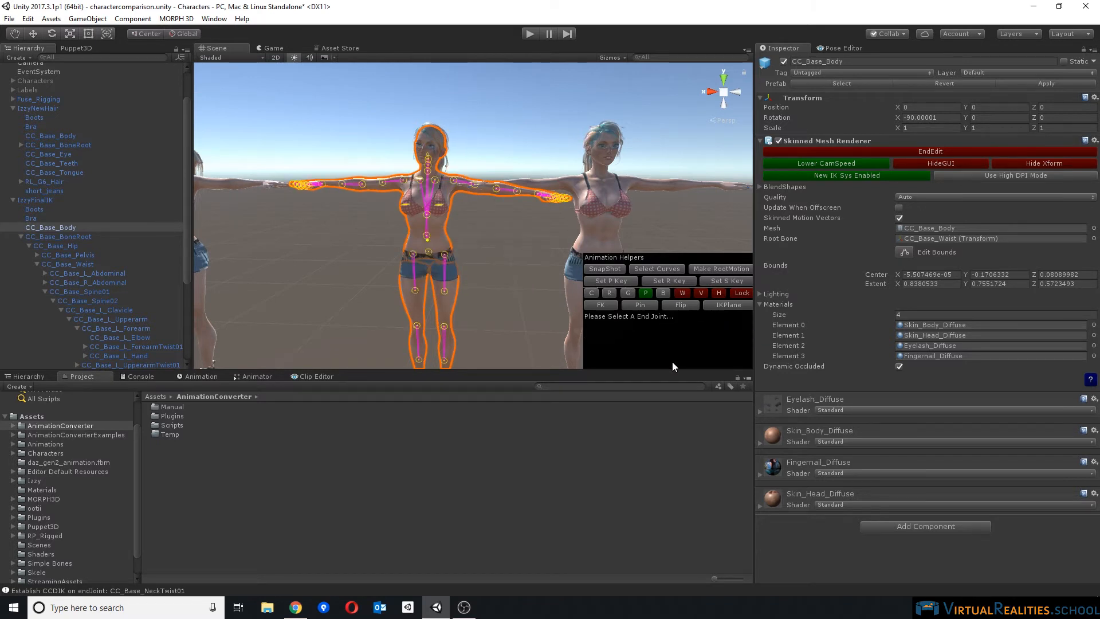
{"action": "left_click", "coordinate": [535, 191]}
{"action": "mouse_move", "coordinate": [490, 195]}
{"action": "left_mouse_down"}
{"action": "mouse_move", "coordinate": [425, 188]}
{"action": "mouse_move", "coordinate": [493, 191]}
{"action": "left_mouse_up"}
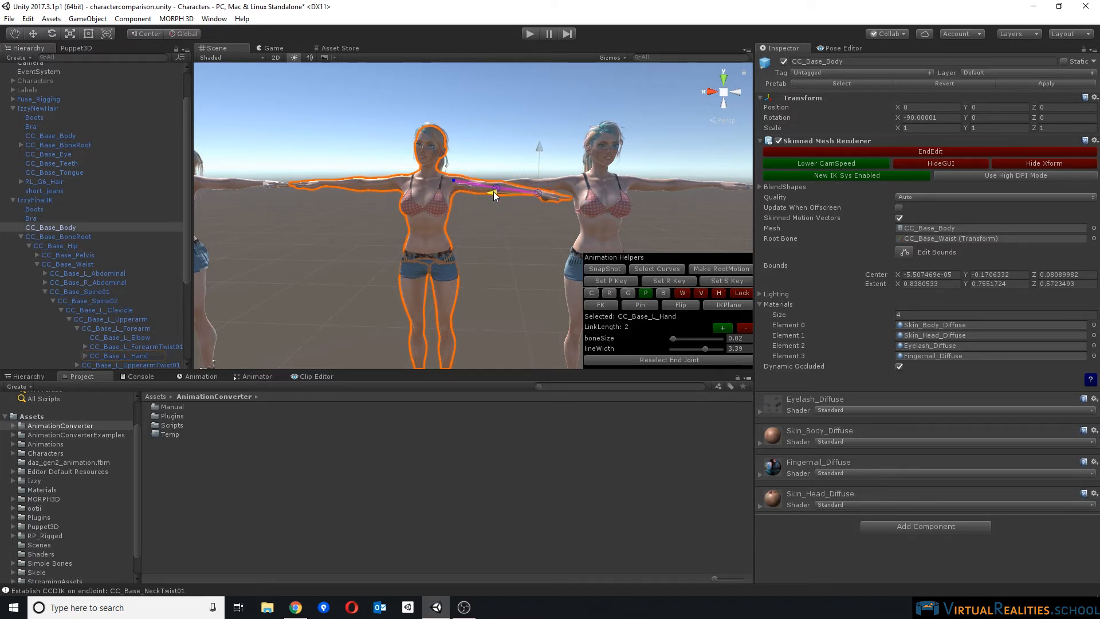
Step: Bring up the Animation window for CC_Base_Body while Skele edit mode is still active
{"action": "left_click", "coordinate": [644, 305]}
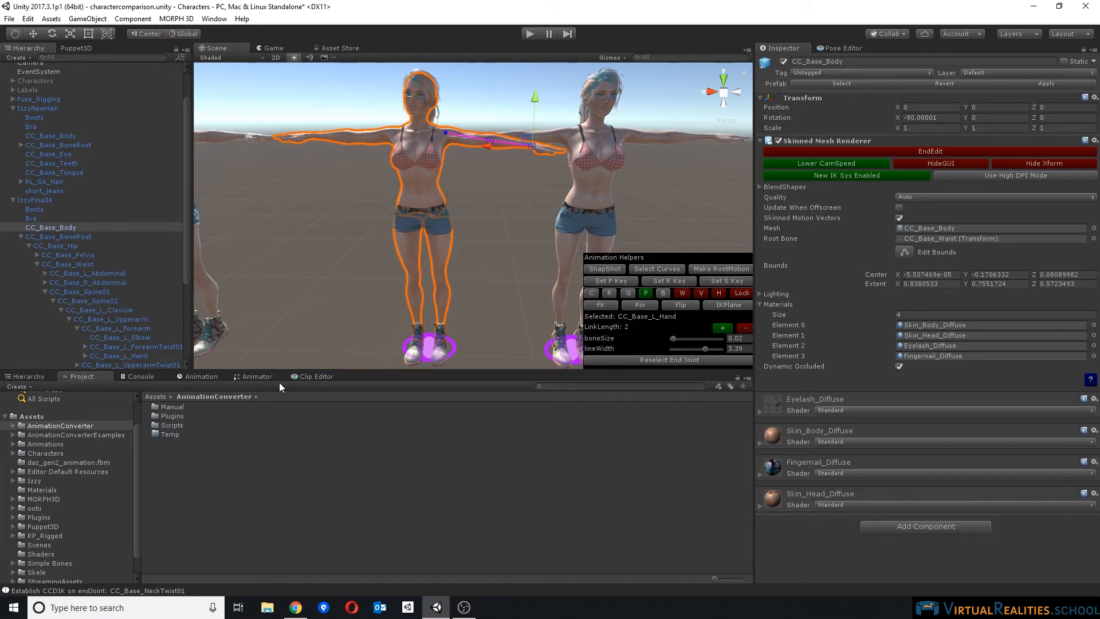
{"action": "left_click", "coordinate": [213, 377]}
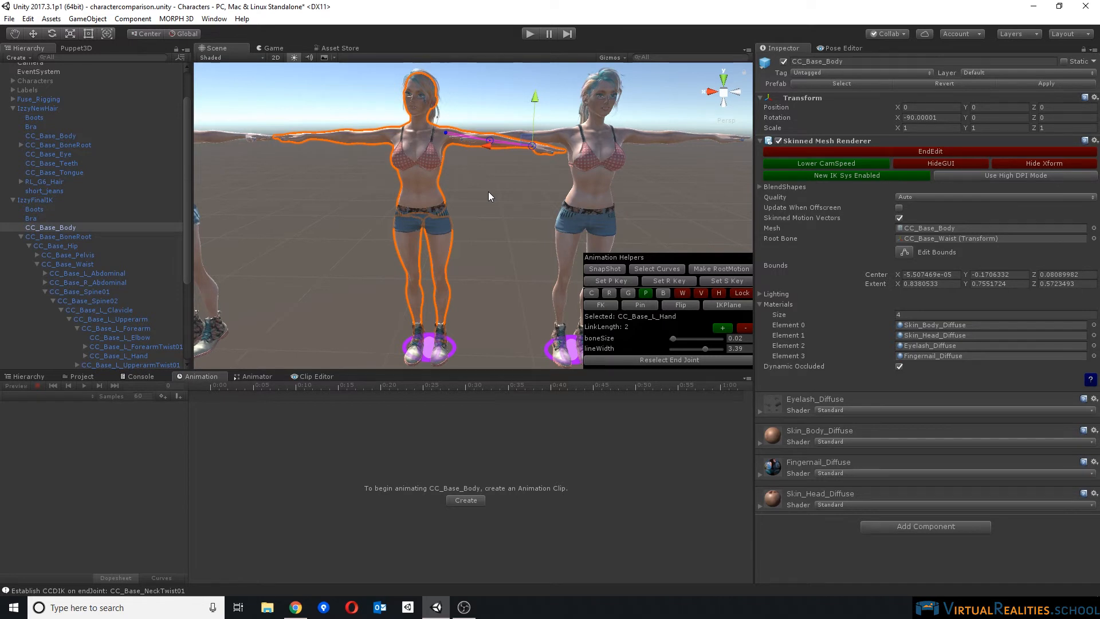
{"action": "scroll", "coordinate": [488, 191], "scroll_direction": "down", "scroll_amount": 3}
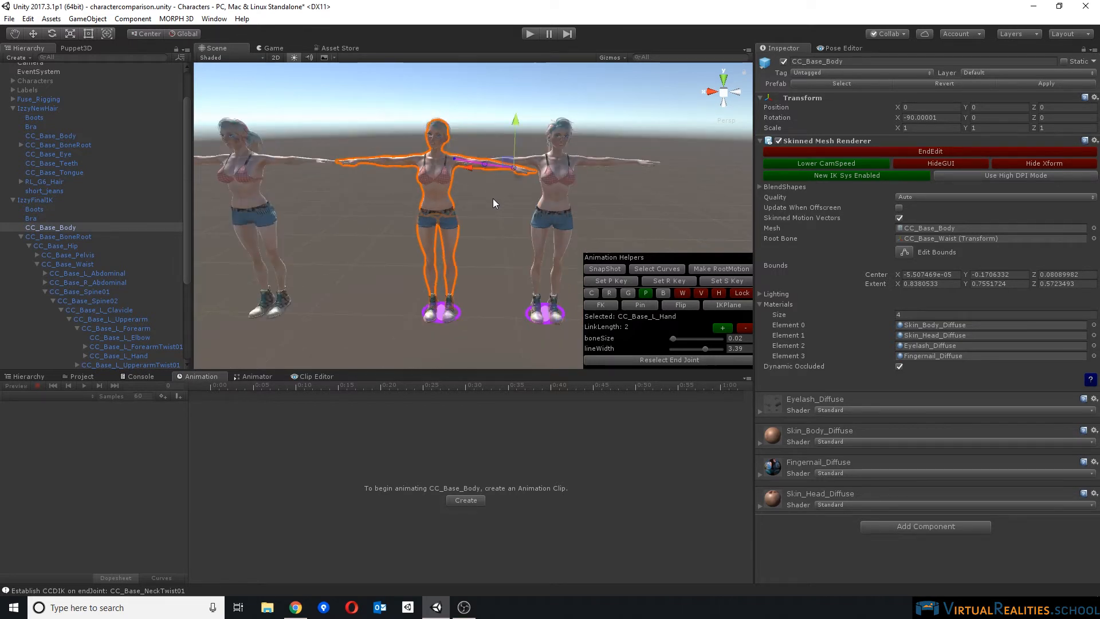
Step: Switch to Chrome to review Skele's feature list and the UMotion Pro store page, and return to Unity
{"action": "left_click", "coordinate": [296, 607]}
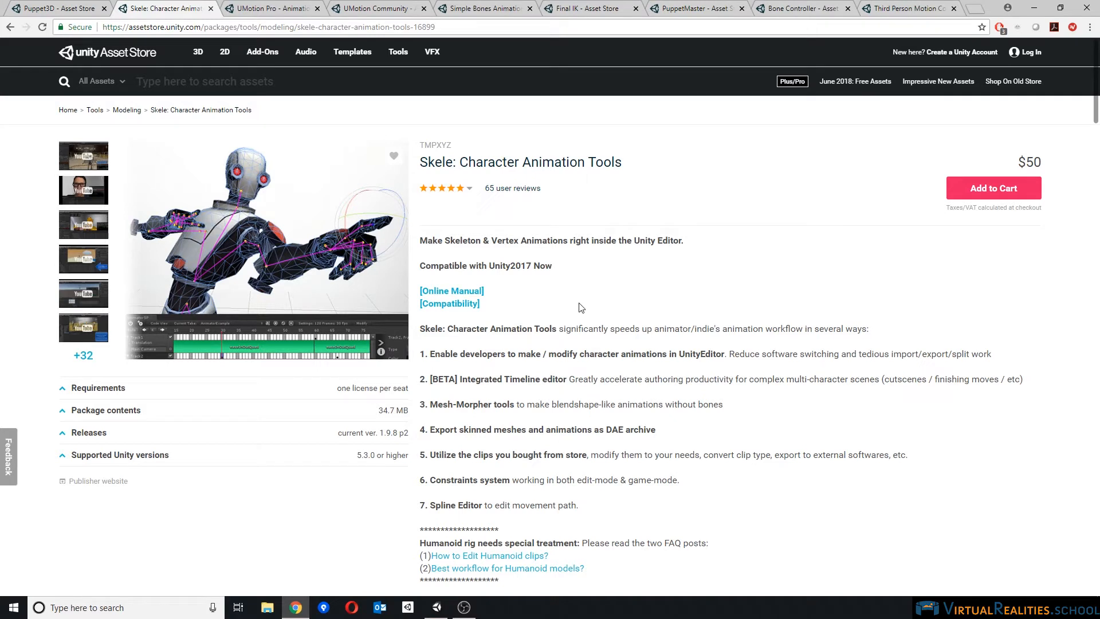
{"action": "scroll", "coordinate": [581, 307], "scroll_direction": "down", "scroll_amount": 2}
{"action": "scroll", "coordinate": [587, 258], "scroll_direction": "up", "scroll_amount": 2}
{"action": "scroll", "coordinate": [592, 288], "scroll_direction": "down", "scroll_amount": 1}
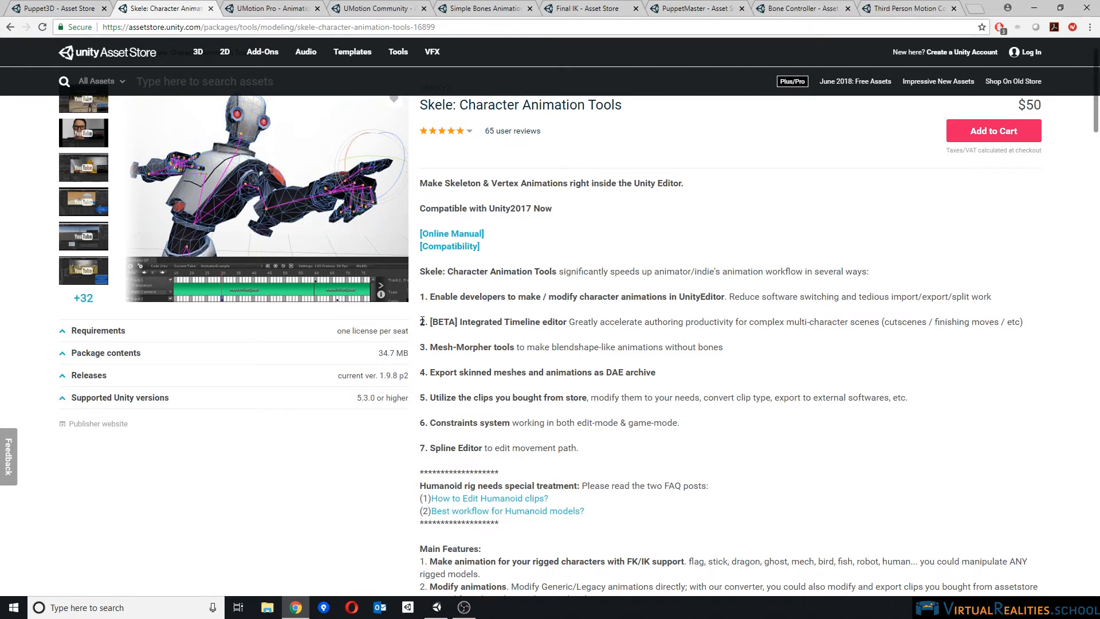
{"action": "left_click_drag", "start_coordinate": [460, 323], "coordinate": [567, 325]}
{"action": "left_click", "coordinate": [507, 322]}
{"action": "scroll", "coordinate": [610, 376], "scroll_direction": "up", "scroll_amount": 1}
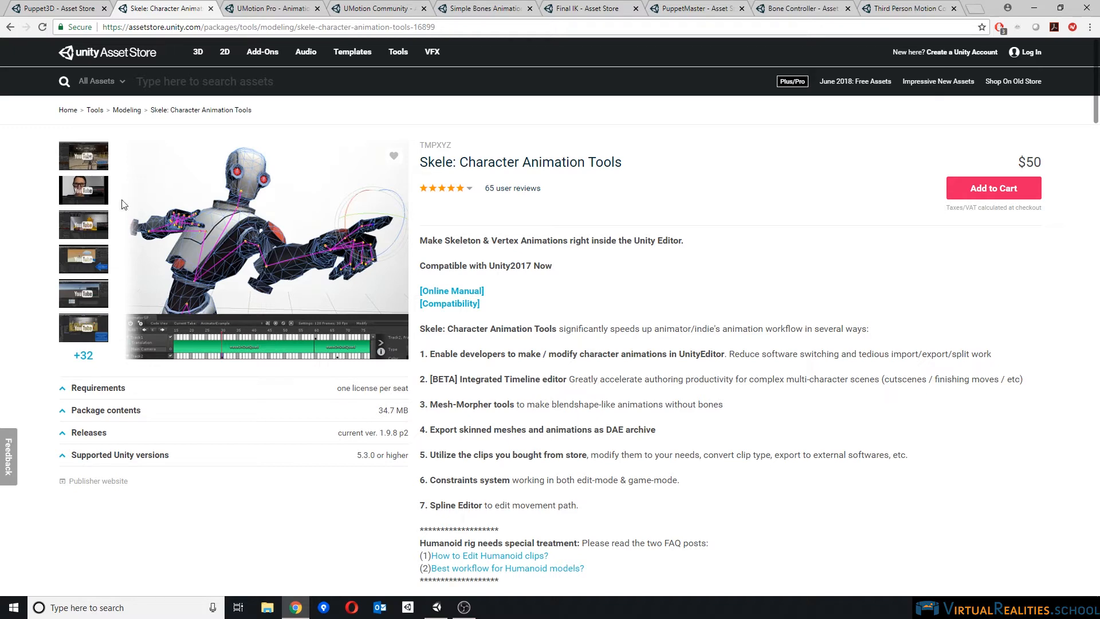
{"action": "left_click", "coordinate": [279, 9]}
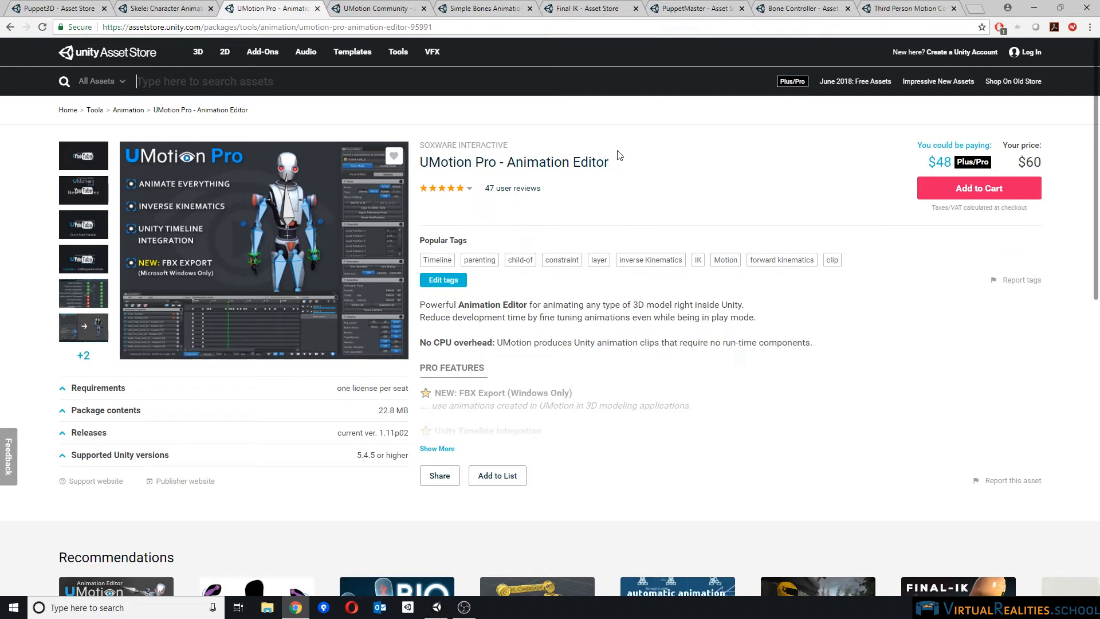
{"action": "left_click", "coordinate": [436, 607]}
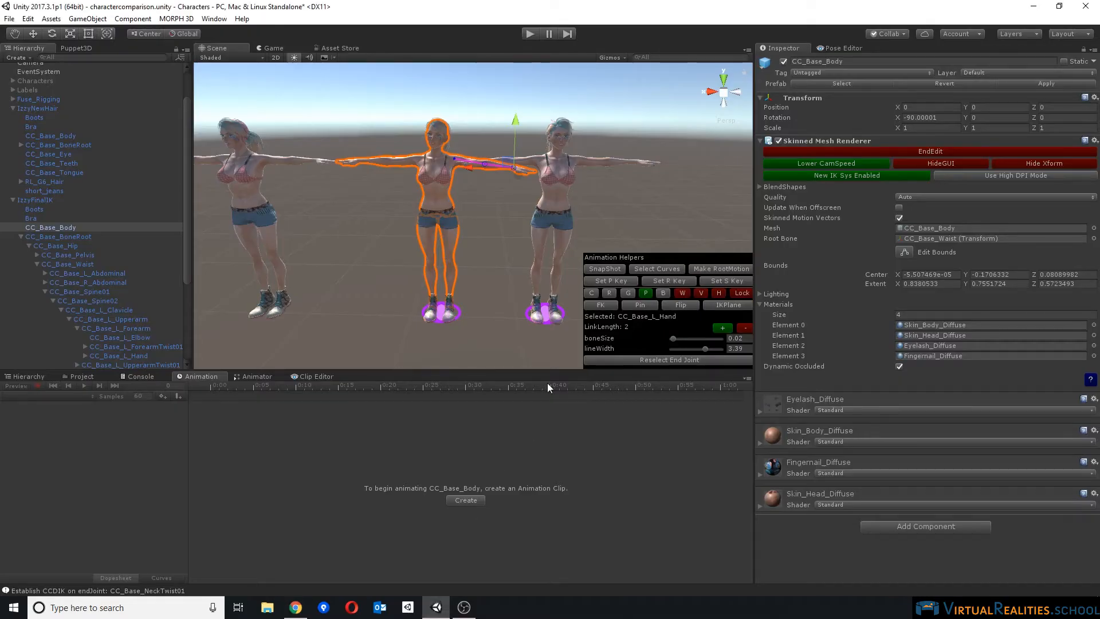
Step: End Skele edit mode and assign IzzyFinalIK as the animated GameObject in UMotion's Pose Editor, accepting the warnings
{"action": "left_click", "coordinate": [921, 150]}
{"action": "left_click", "coordinate": [310, 375]}
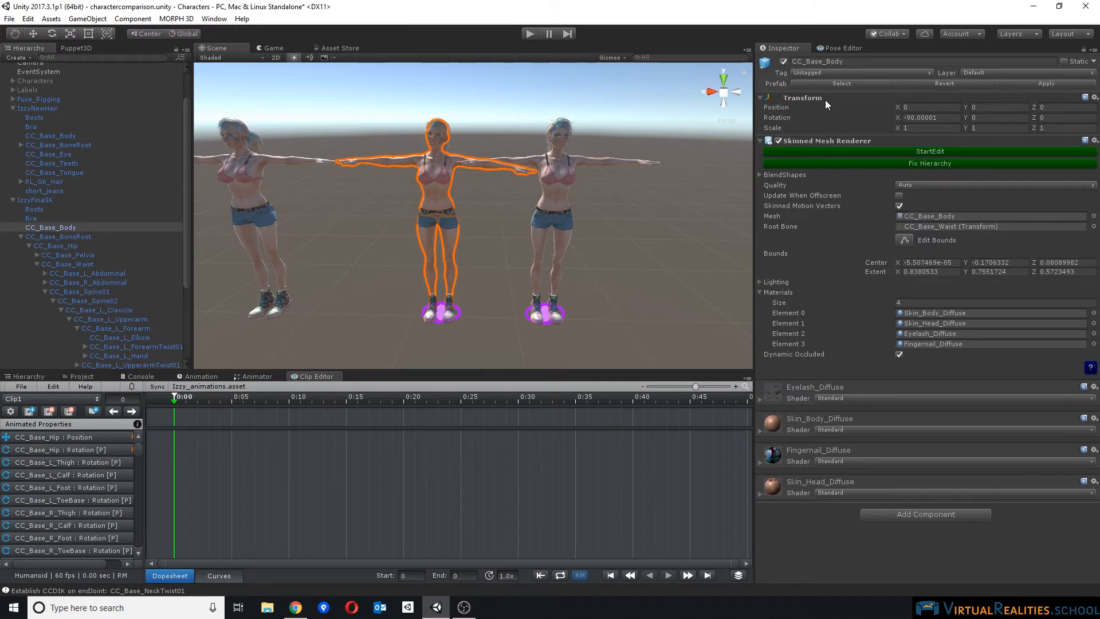
{"action": "left_click", "coordinate": [840, 48]}
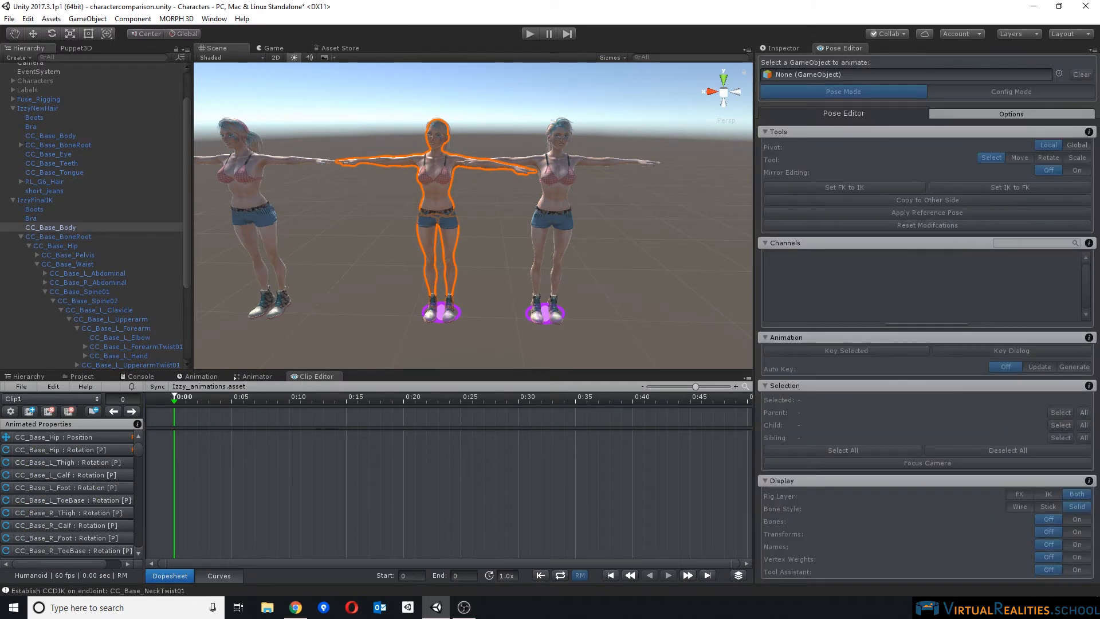
{"action": "left_click", "coordinate": [12, 200]}
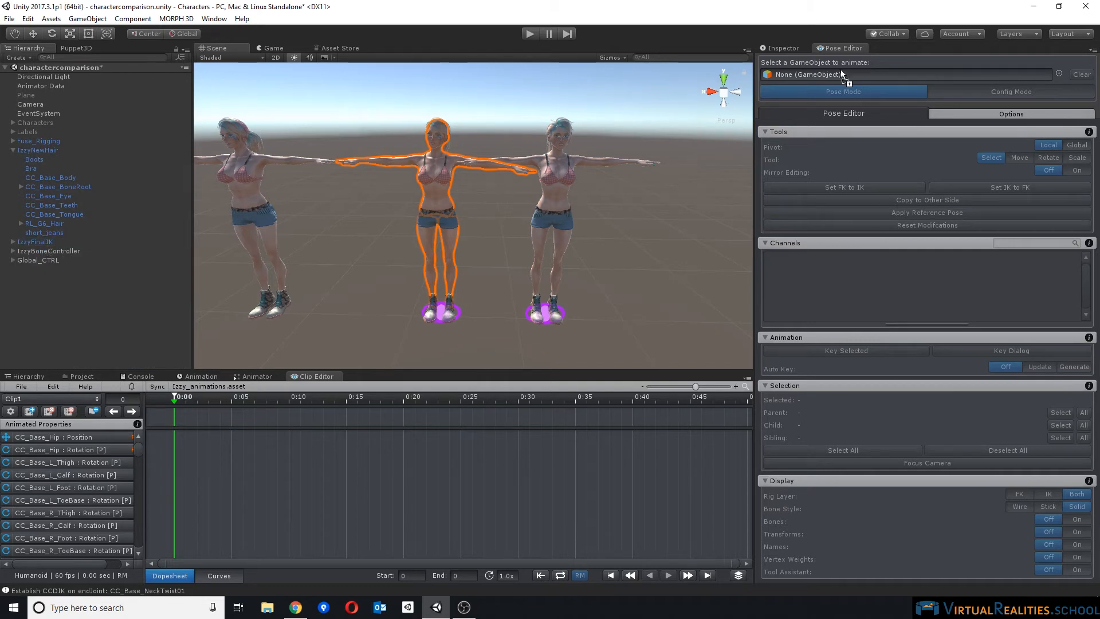
{"action": "left_click", "coordinate": [633, 331]}
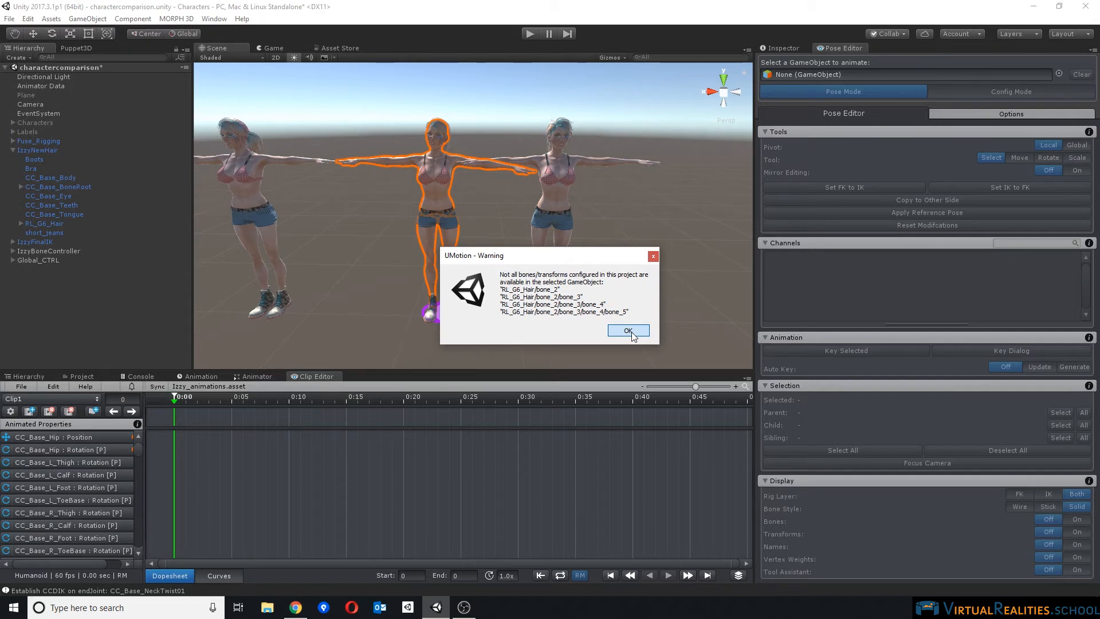
{"action": "left_click", "coordinate": [630, 332]}
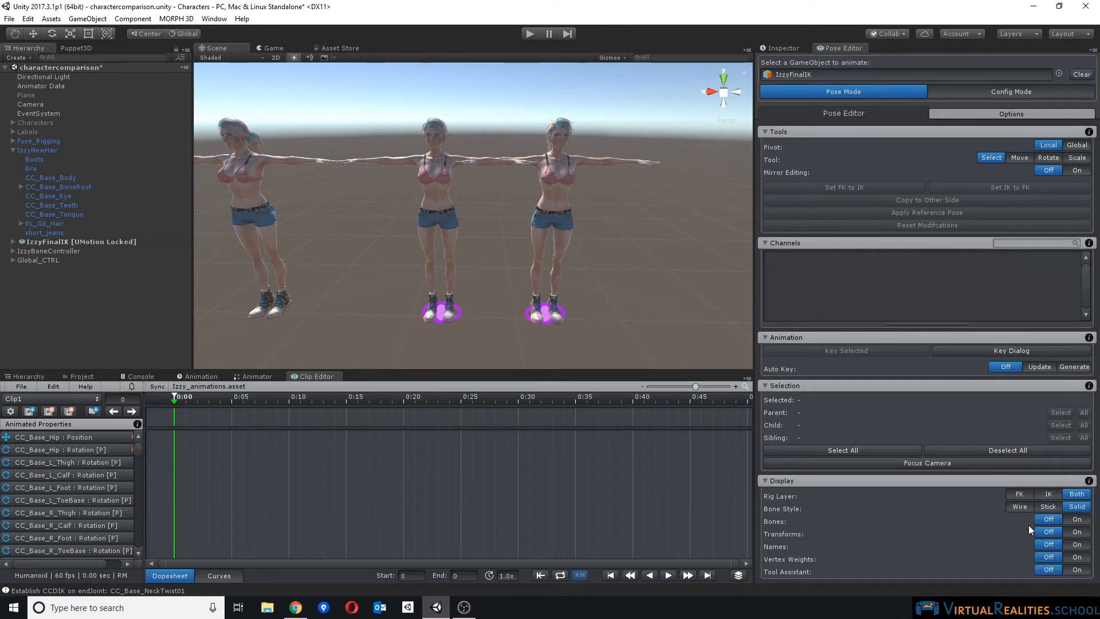
Step: Turn on the display of bones, transforms and the Tool Assistant for the UMotion rig
{"action": "left_click", "coordinate": [1077, 520]}
{"action": "left_click", "coordinate": [1077, 532]}
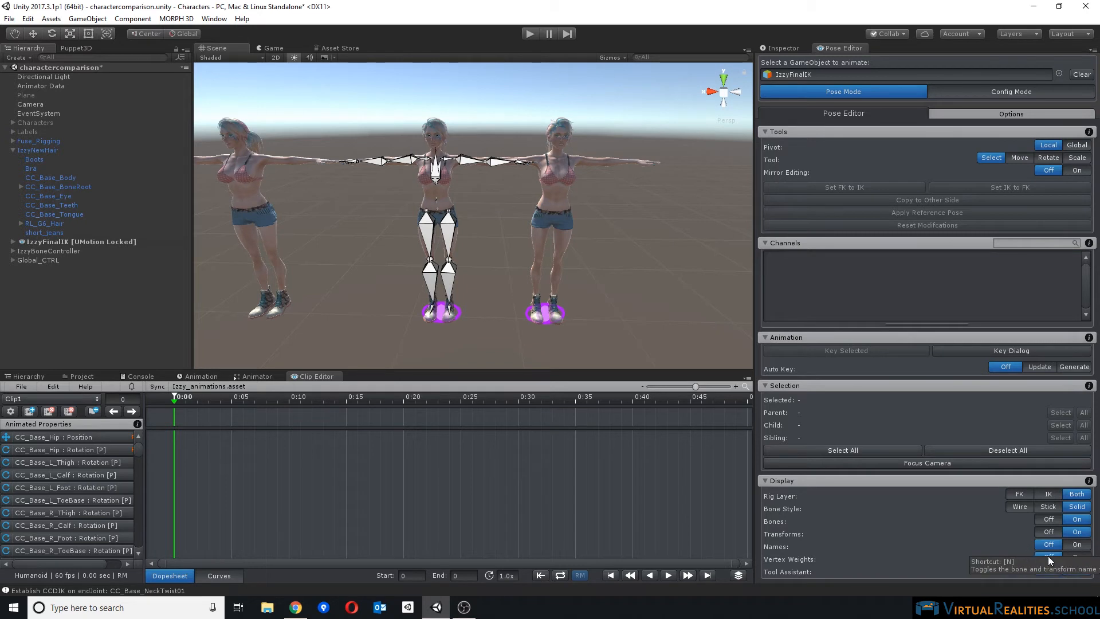
{"action": "scroll", "coordinate": [443, 228], "scroll_direction": "up", "scroll_amount": 3}
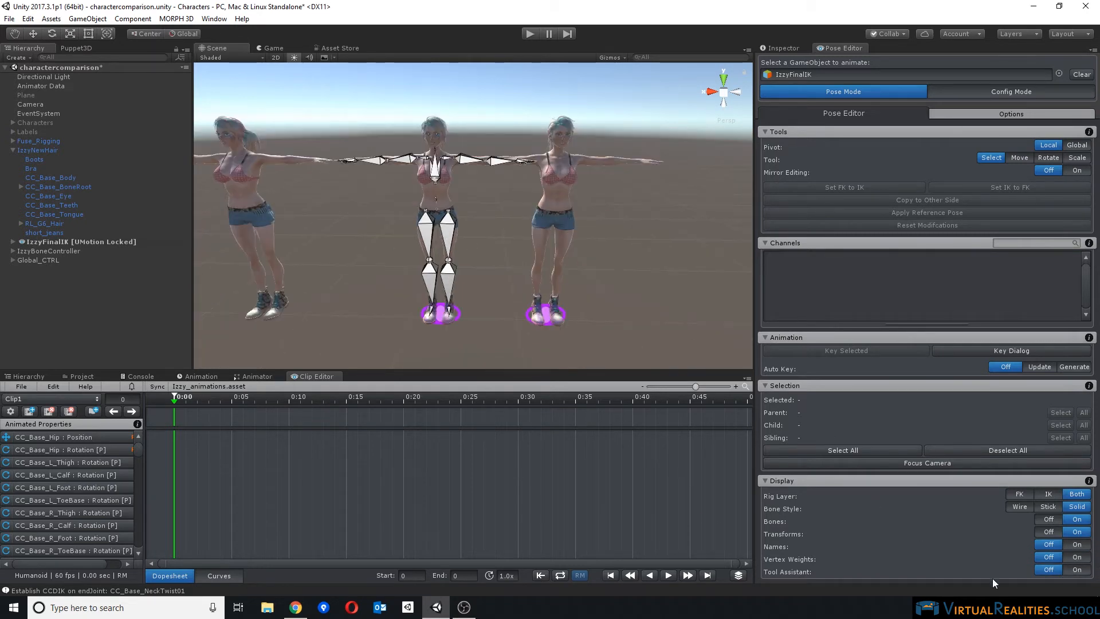
{"action": "left_click", "coordinate": [1076, 570]}
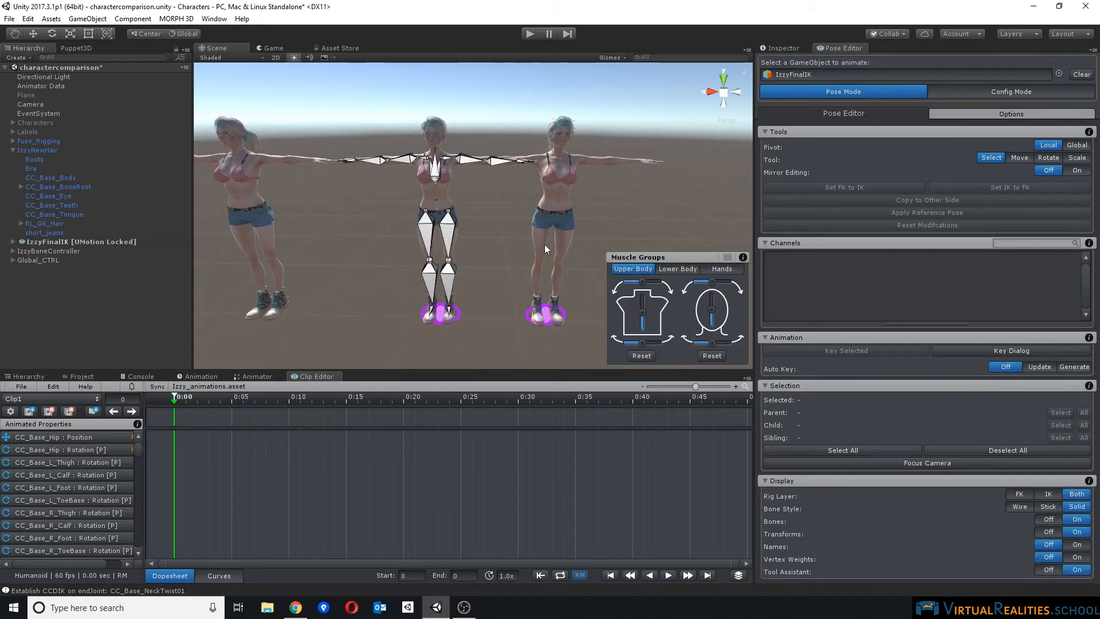
Step: Examine the rig's upper body up close and look through the Lower Body, Upper Body and Hands muscle groups
{"action": "scroll", "coordinate": [706, 237], "scroll_direction": "up", "scroll_amount": 5}
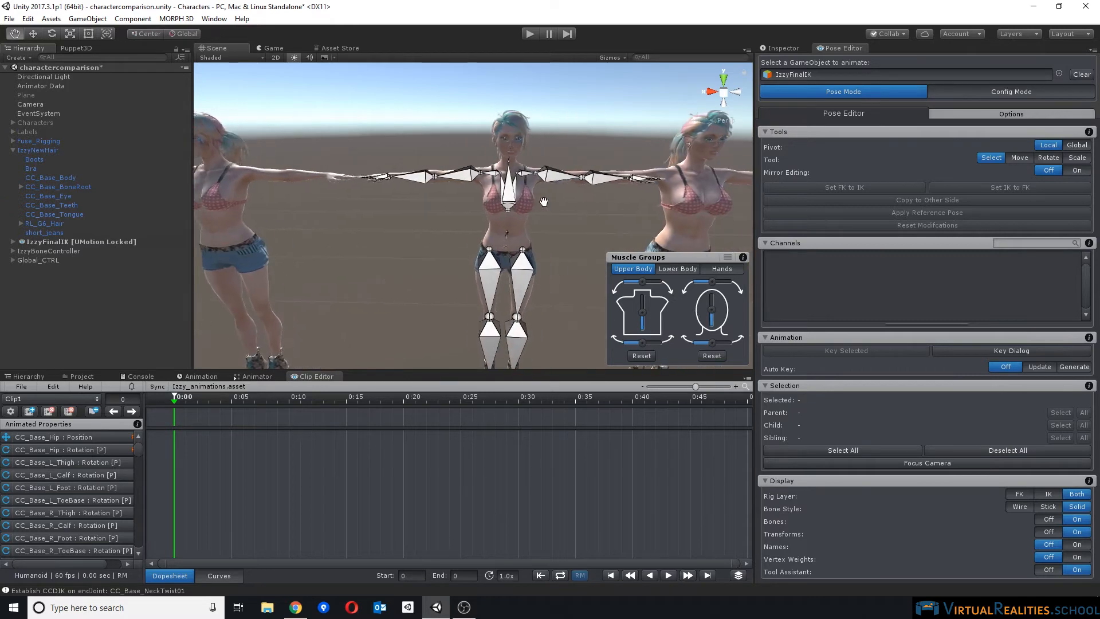
{"action": "scroll", "coordinate": [404, 150], "scroll_direction": "up", "scroll_amount": 5}
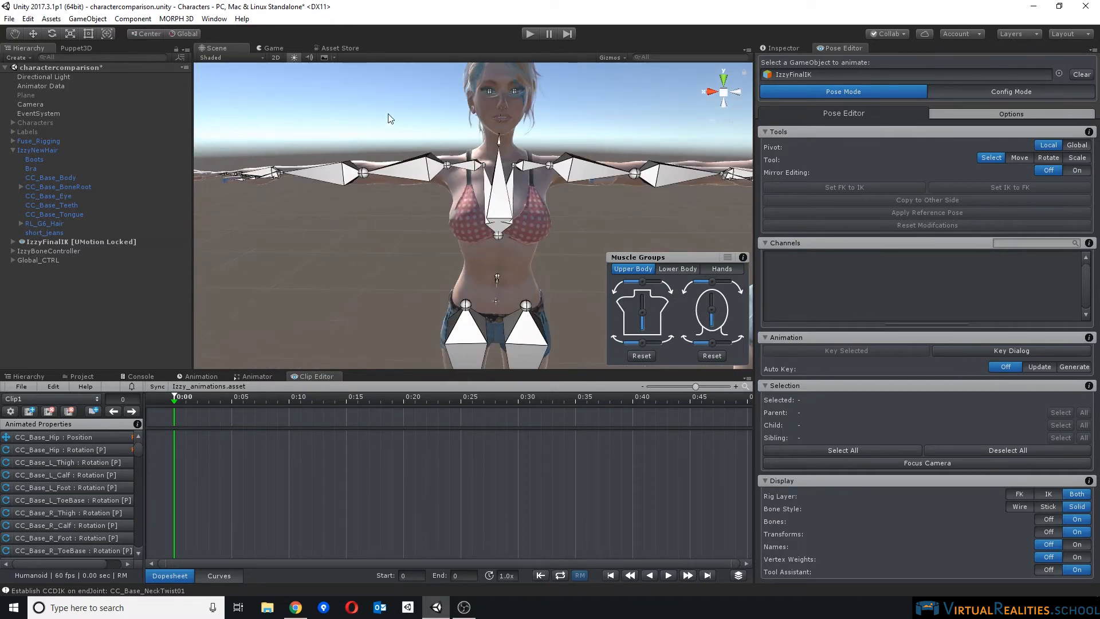
{"action": "middle_click_drag", "start_coordinate": [389, 114], "coordinate": [395, 122]}
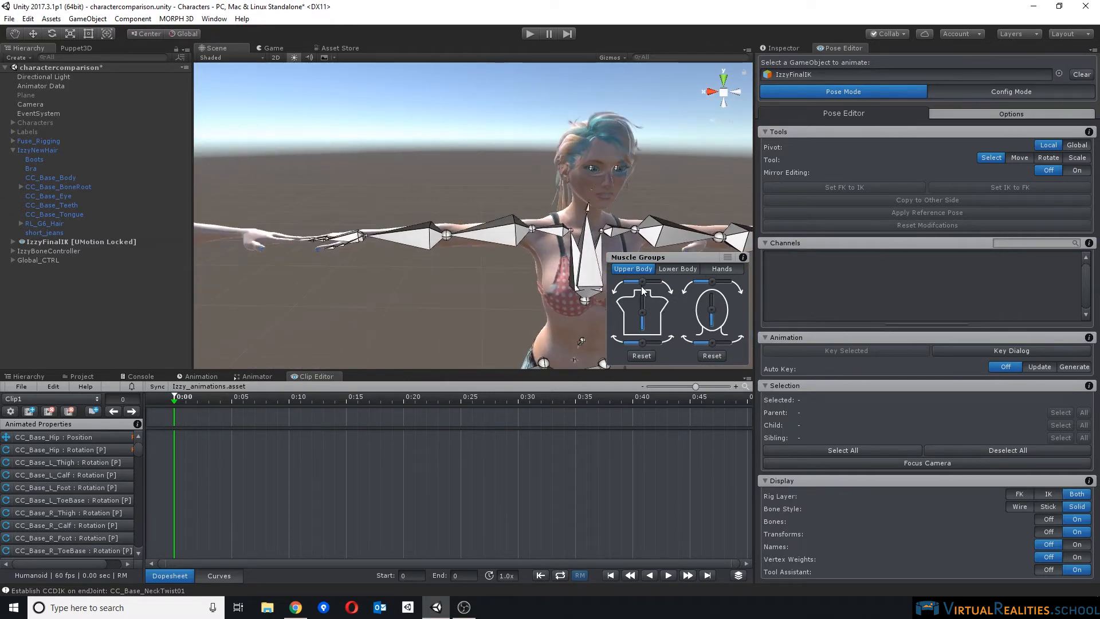
{"action": "left_click", "coordinate": [676, 269]}
{"action": "left_click", "coordinate": [648, 267]}
{"action": "left_click", "coordinate": [721, 269]}
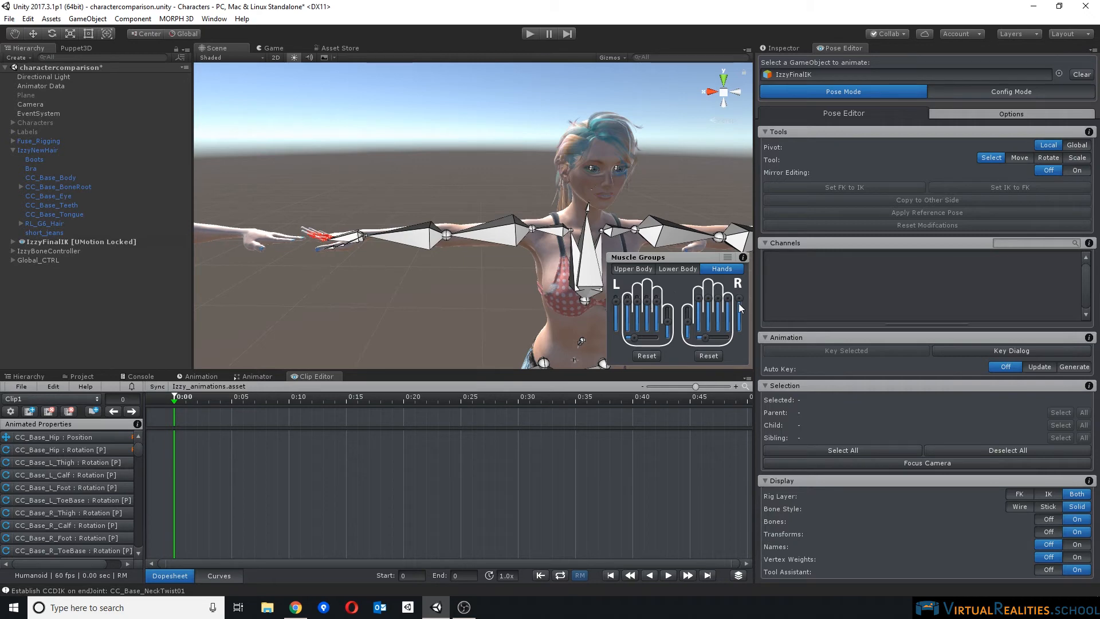
Step: Scrub along Clip1's timeline in the Clip Editor and return the playhead to 0:00
{"action": "scroll", "coordinate": [469, 227], "scroll_direction": "down", "scroll_amount": 5}
{"action": "middle_click_drag", "start_coordinate": [469, 227], "coordinate": [471, 198]}
{"action": "left_click_drag", "start_coordinate": [184, 399], "coordinate": [506, 401]}
{"action": "left_click_drag", "start_coordinate": [268, 393], "coordinate": [172, 401]}
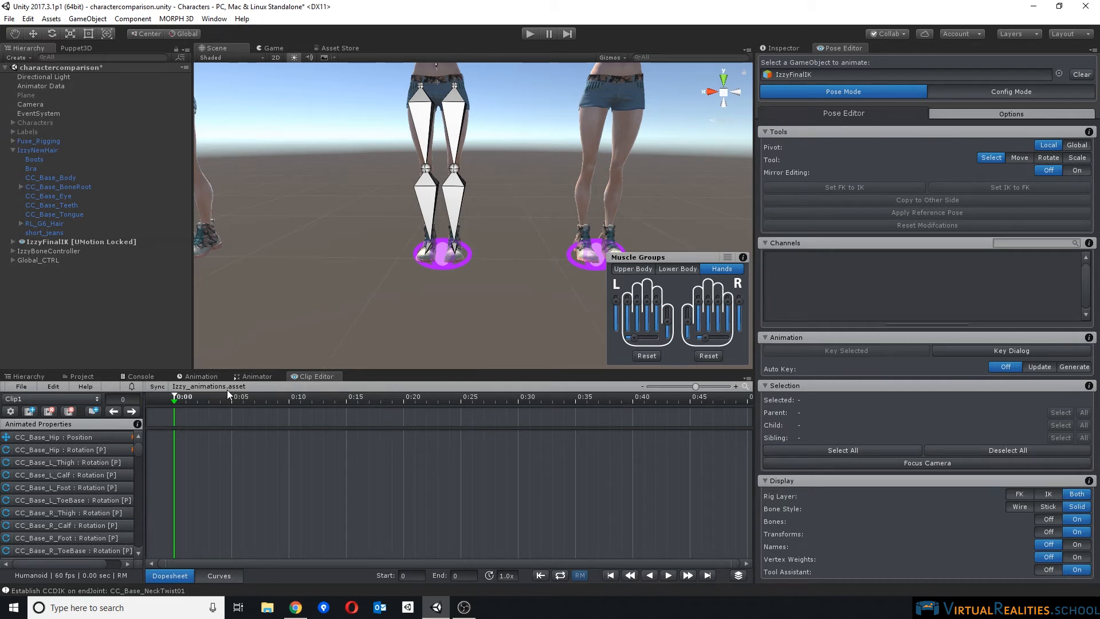
Step: View the full rigged character and compare Unity's Animation window with UMotion's Clip Editor
{"action": "middle_click_drag", "start_coordinate": [552, 185], "coordinate": [548, 196]}
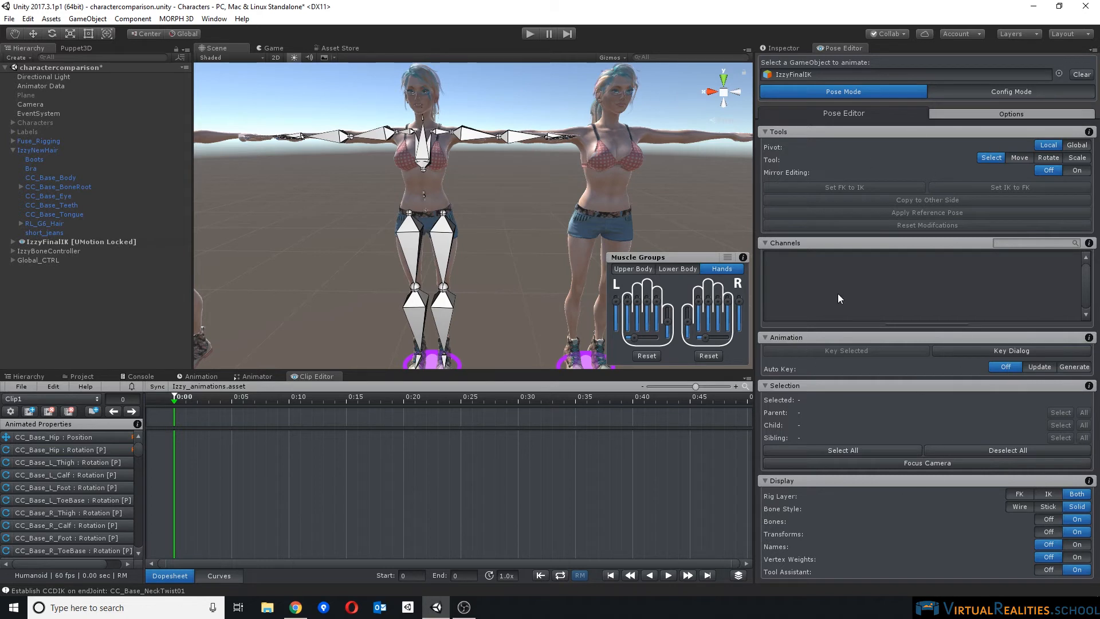
{"action": "scroll", "coordinate": [459, 180], "scroll_direction": "down", "scroll_amount": 3}
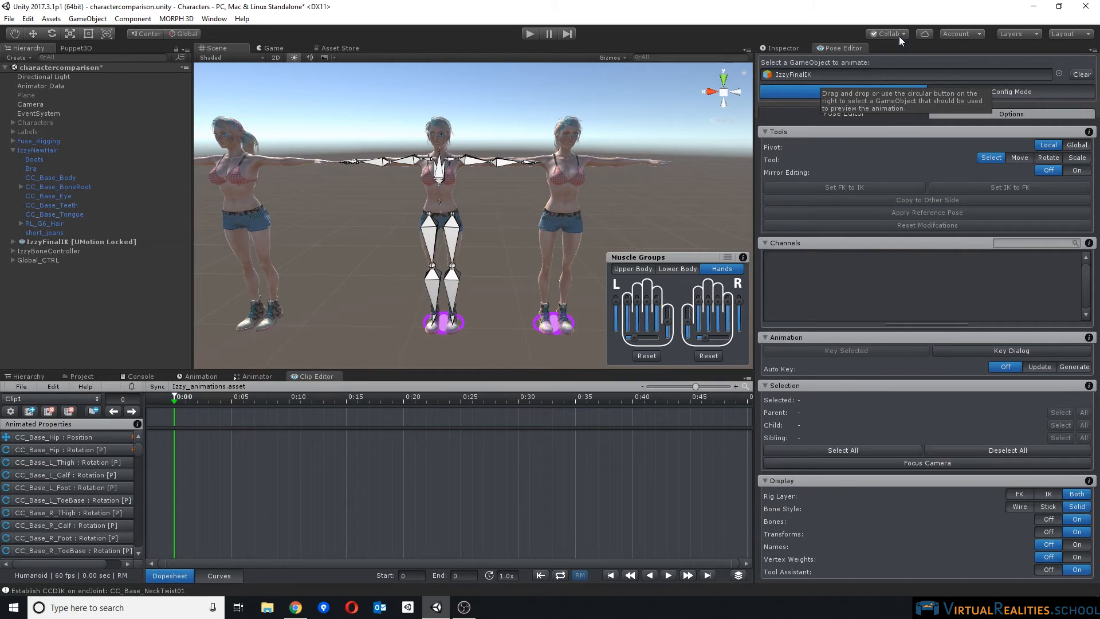
{"action": "left_click", "coordinate": [201, 377]}
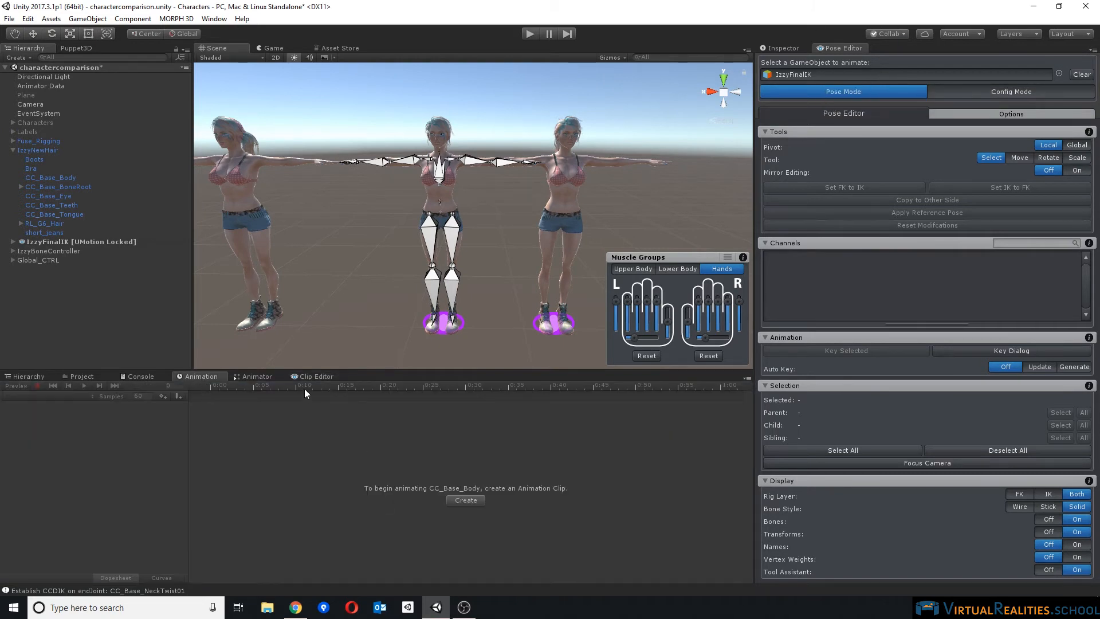
{"action": "left_click", "coordinate": [316, 377]}
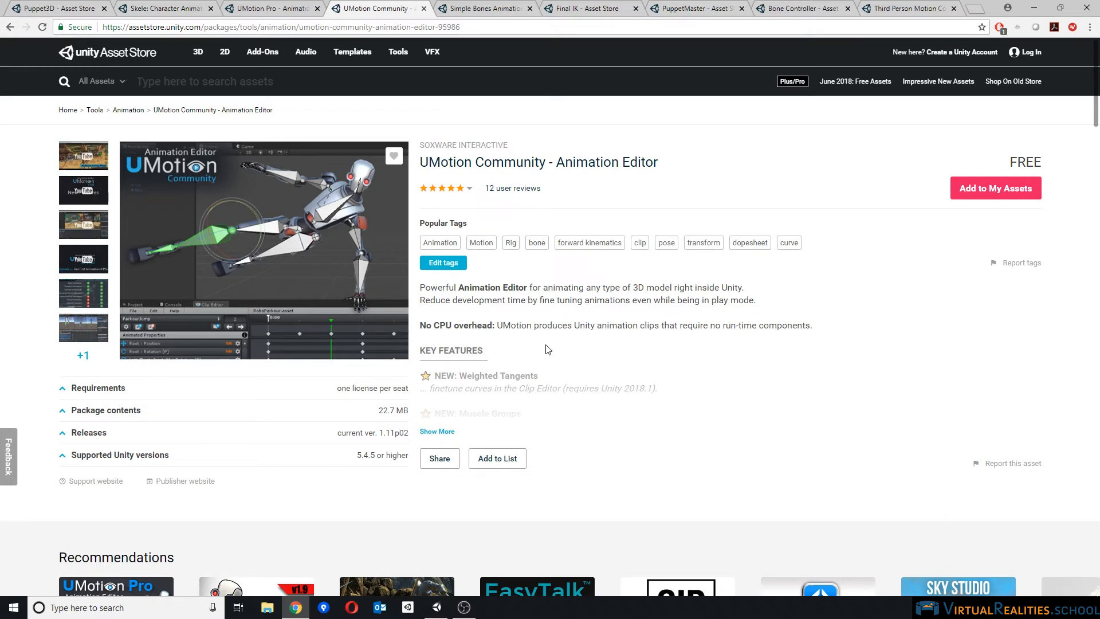
Step: Review the Skele and Simple Bones Animation store pages in Chrome, checking the characters in Unity in between
{"action": "left_click", "coordinate": [162, 9]}
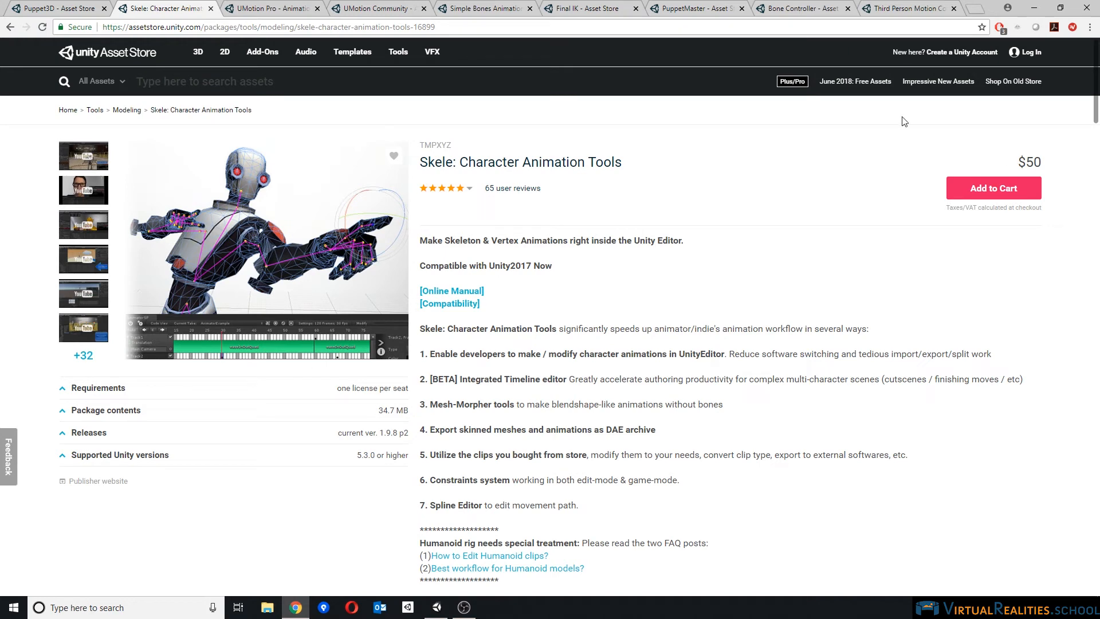
{"action": "left_click", "coordinate": [490, 8]}
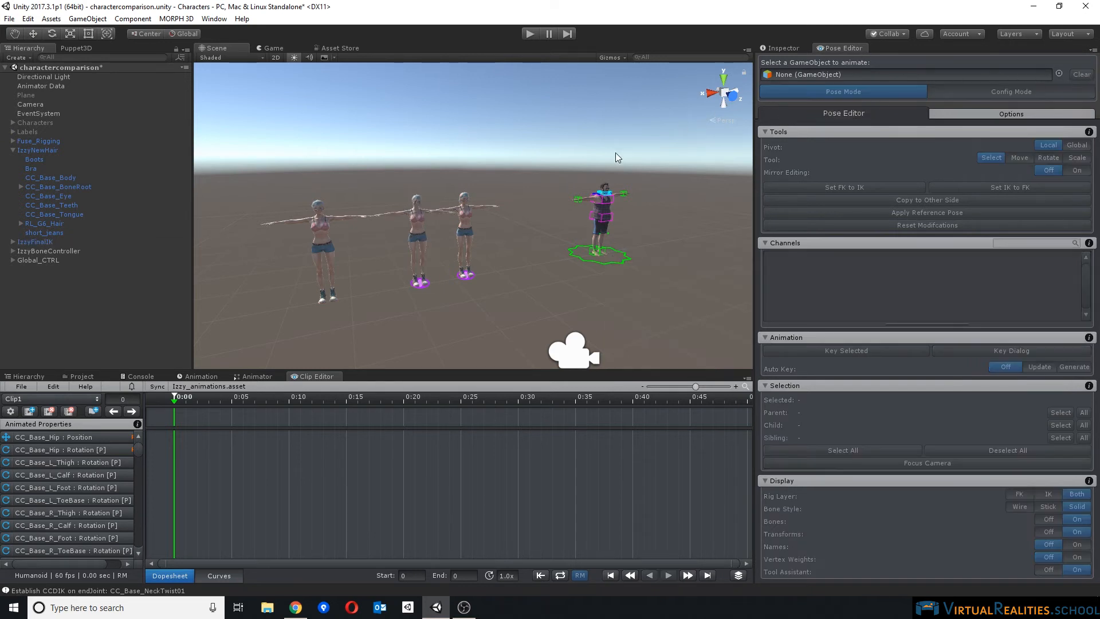
{"action": "right_click_drag", "start_coordinate": [578, 140], "coordinate": [558, 134]}
{"action": "left_click", "coordinate": [295, 607]}
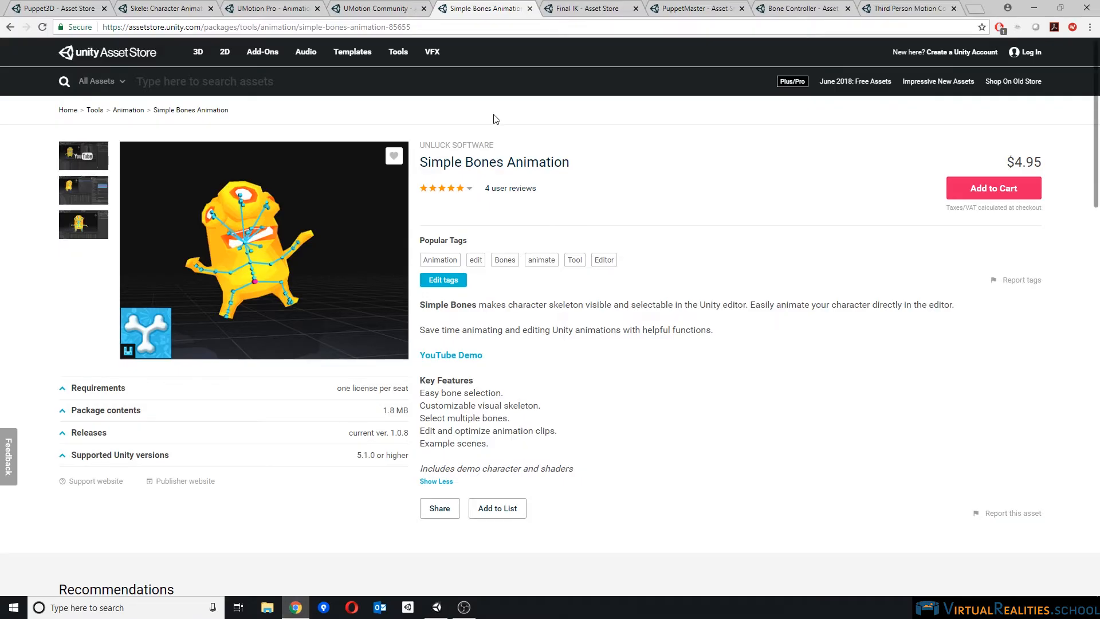
Step: Open the Final IK store page and read through its description and list of included IK components
{"action": "left_click", "coordinate": [612, 8]}
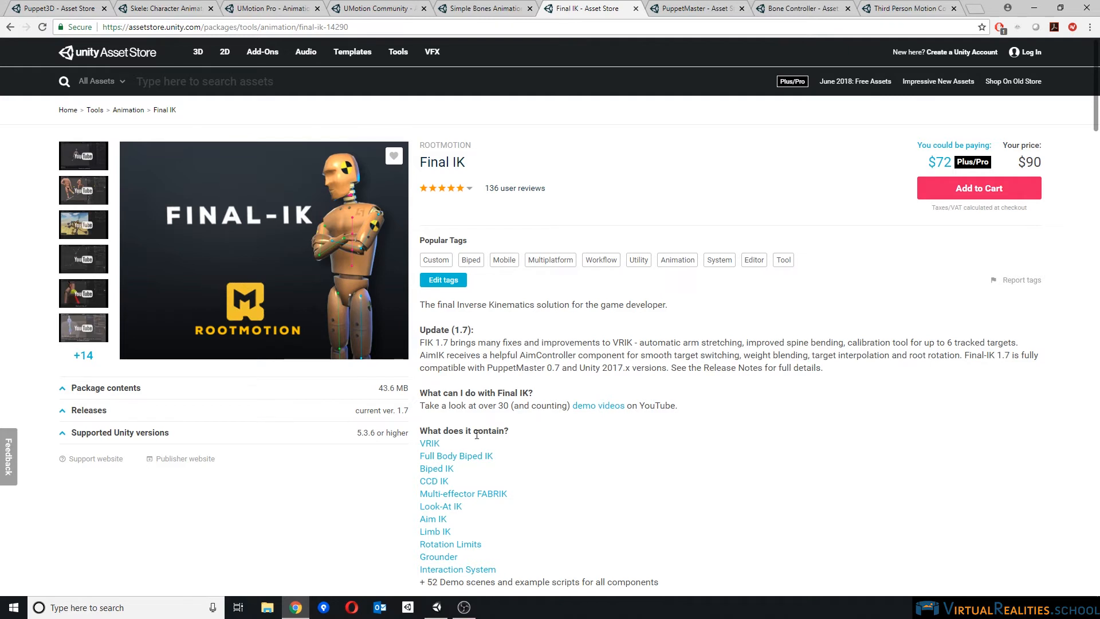
{"action": "scroll", "coordinate": [617, 456], "scroll_direction": "down", "scroll_amount": 1}
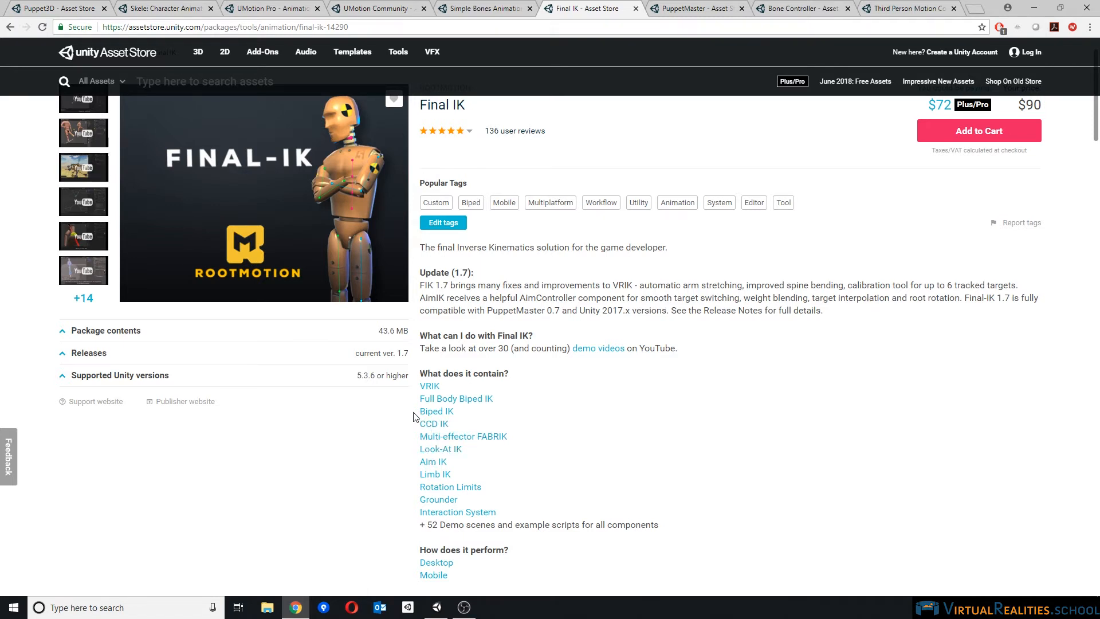
{"action": "scroll", "coordinate": [384, 426], "scroll_direction": "up", "scroll_amount": 1}
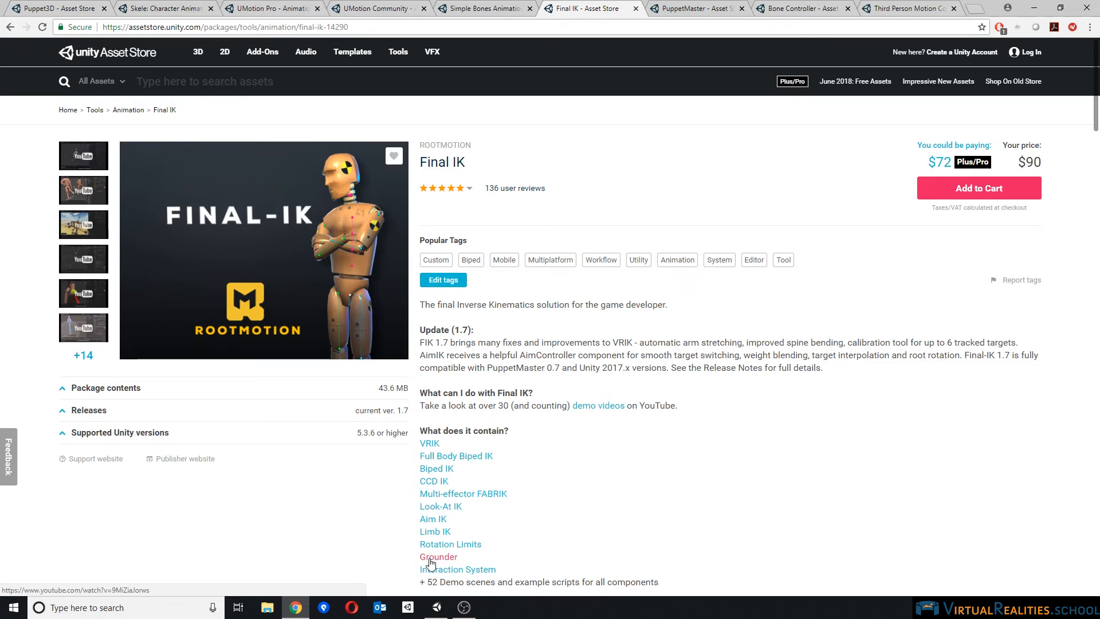
{"action": "scroll", "coordinate": [382, 521], "scroll_direction": "down", "scroll_amount": 1}
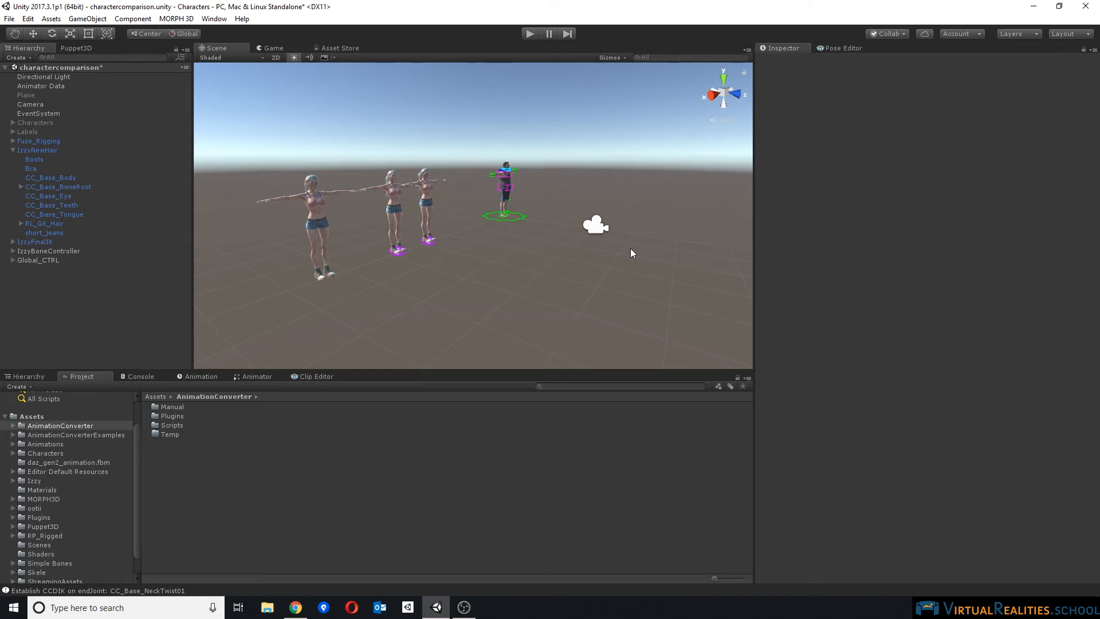
Step: Return to Unity, run the charactercomparison scene in Play mode and show it in the Scene view
{"action": "middle_click_drag", "start_coordinate": [418, 276], "coordinate": [407, 280]}
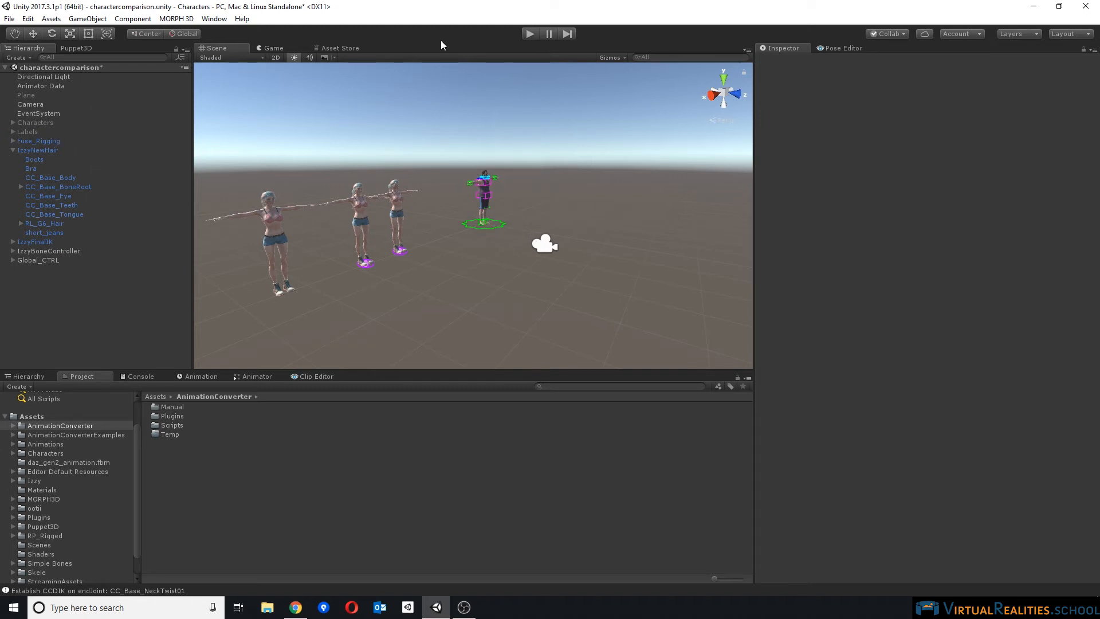
{"action": "left_click", "coordinate": [530, 34]}
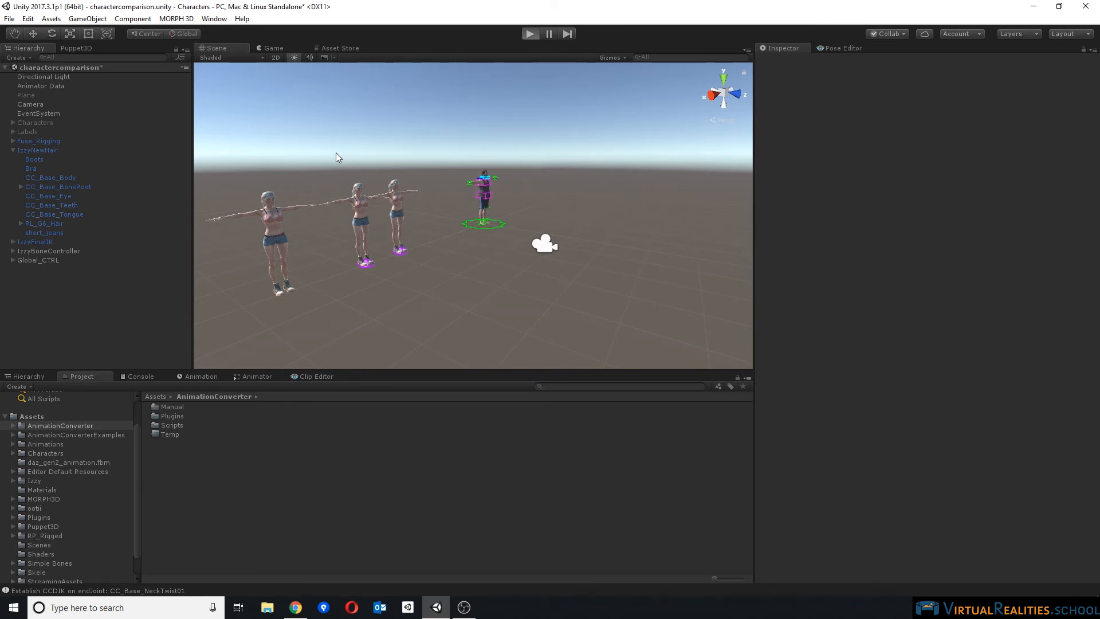
{"action": "left_click", "coordinate": [217, 49]}
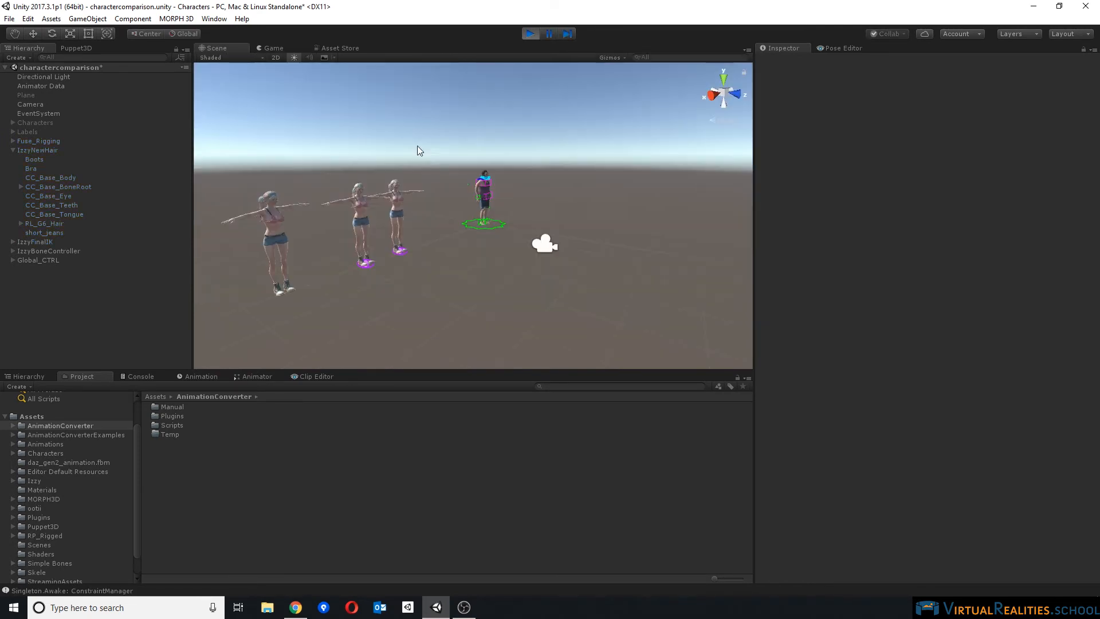
Step: Move the Camera during Play mode to about X 6.1, Y 1.6, Z 4.1 to test the characters' look-at tracking, and stop Play mode
{"action": "left_click", "coordinate": [33, 106]}
{"action": "key", "text": "w"}
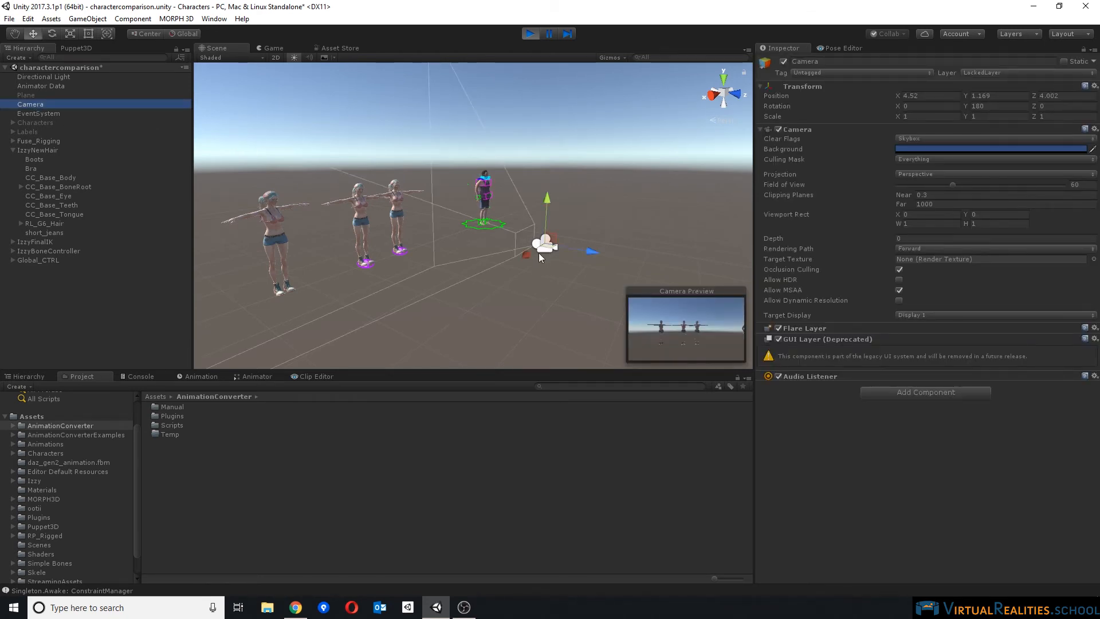
{"action": "left_click_drag", "start_coordinate": [520, 256], "coordinate": [445, 226]}
{"action": "left_click_drag", "start_coordinate": [504, 269], "coordinate": [514, 239]}
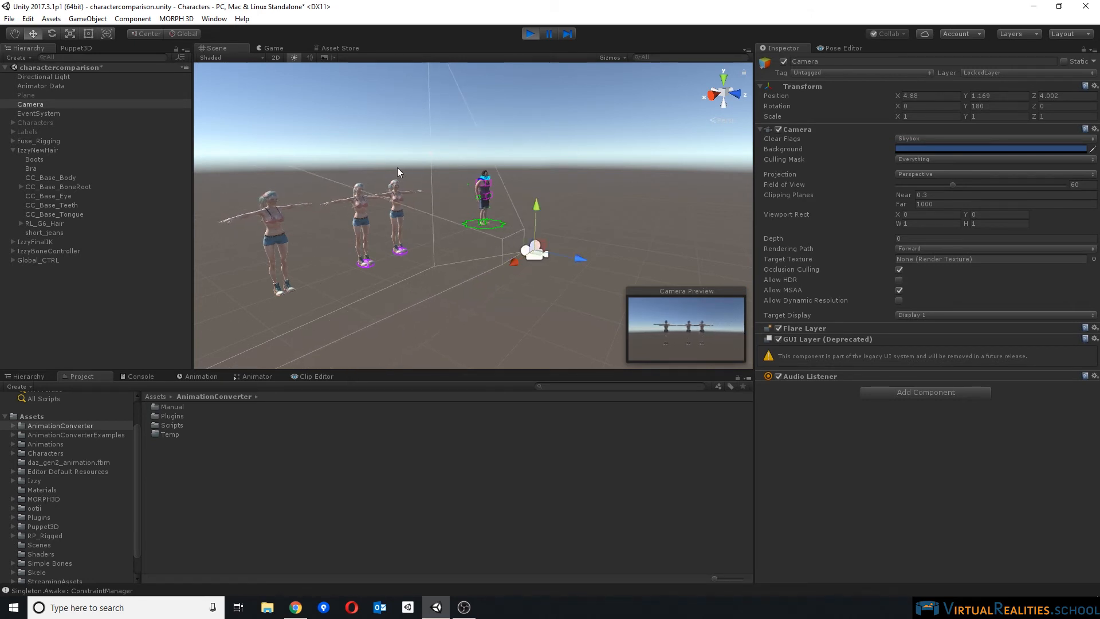
{"action": "scroll", "coordinate": [528, 278], "scroll_direction": "down", "scroll_amount": 3}
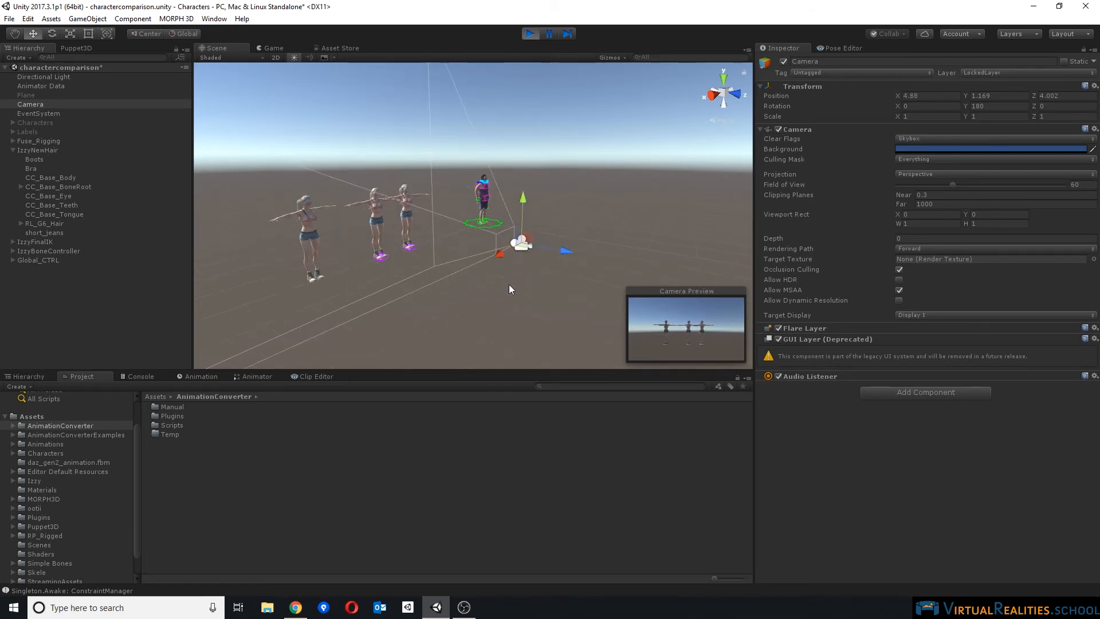
{"action": "middle_click_drag", "start_coordinate": [495, 305], "coordinate": [518, 276]}
{"action": "left_click_drag", "start_coordinate": [597, 222], "coordinate": [559, 209]}
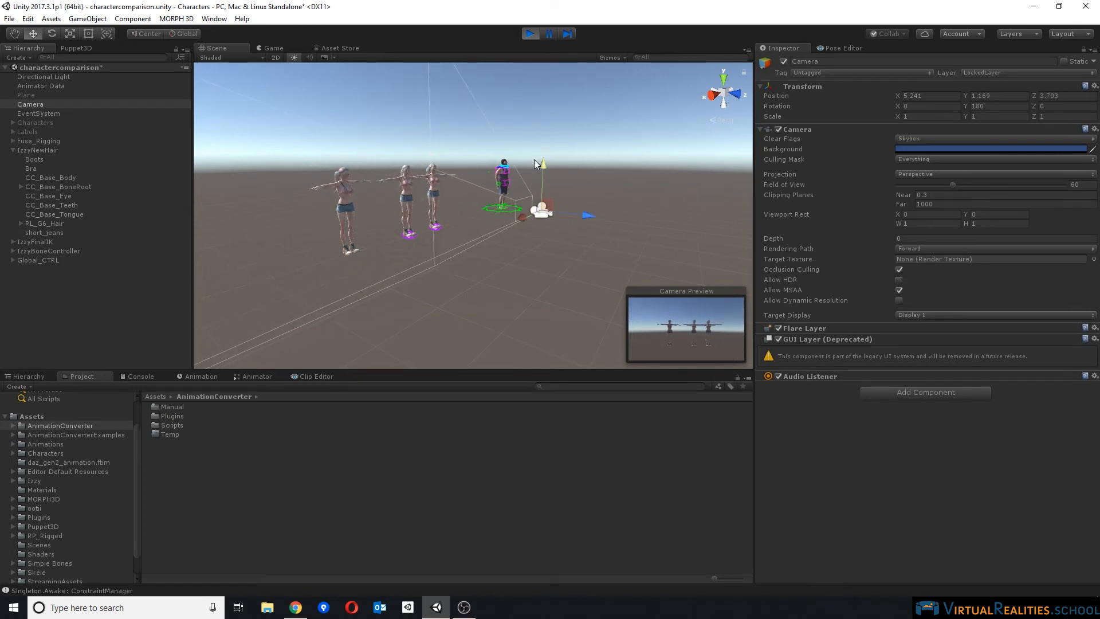
{"action": "left_click_drag", "start_coordinate": [549, 152], "coordinate": [579, 186]}
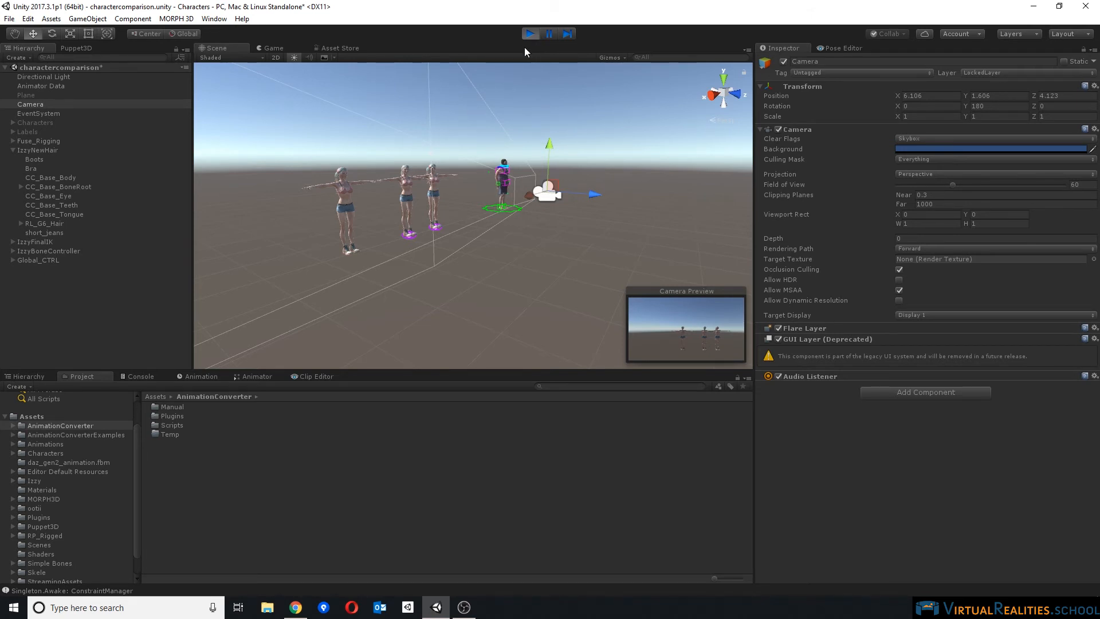
{"action": "left_click", "coordinate": [530, 35]}
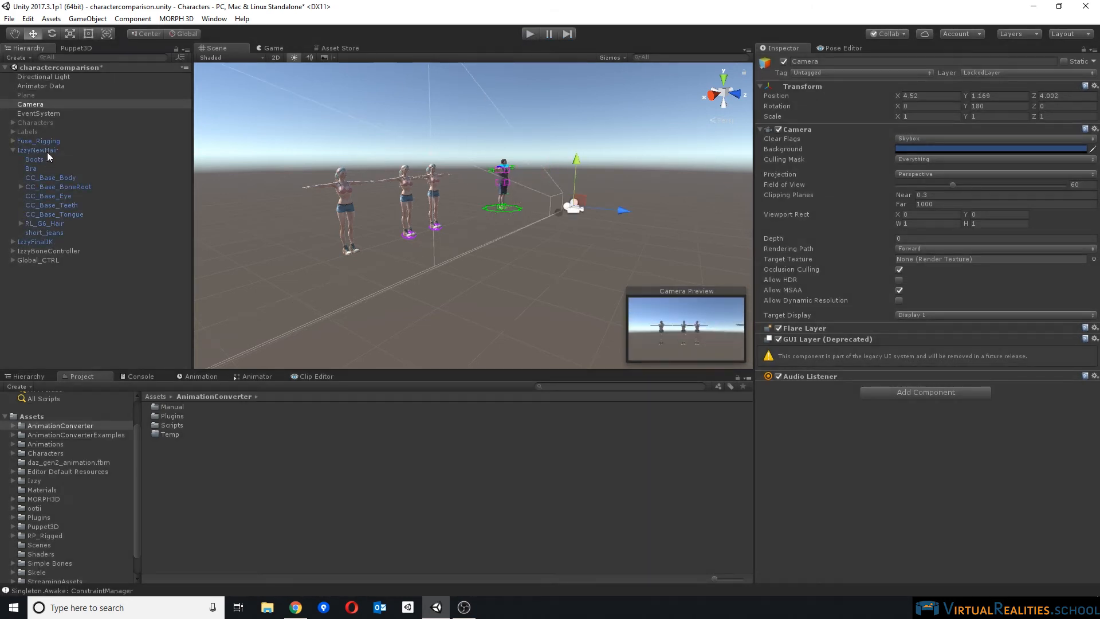
Step: Select IzzyNewHair and IzzyFinalIK in turn and expand IzzyFinalIK's hierarchy
{"action": "left_click", "coordinate": [47, 151]}
{"action": "scroll", "coordinate": [402, 188], "scroll_direction": "up", "scroll_amount": 3}
{"action": "left_click", "coordinate": [56, 243]}
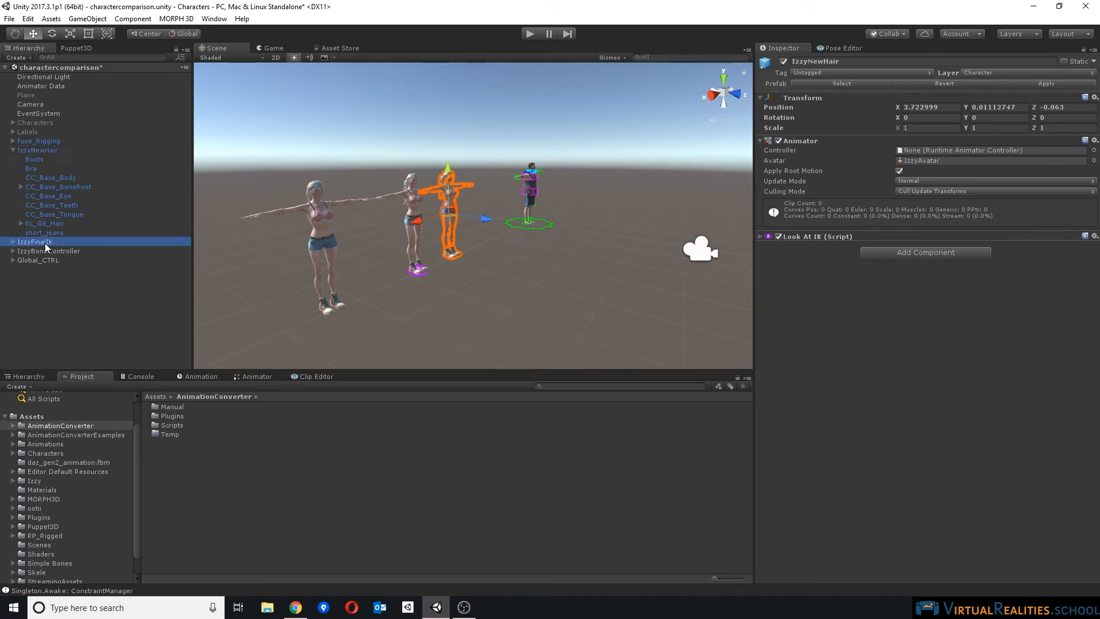
{"action": "left_click", "coordinate": [13, 243]}
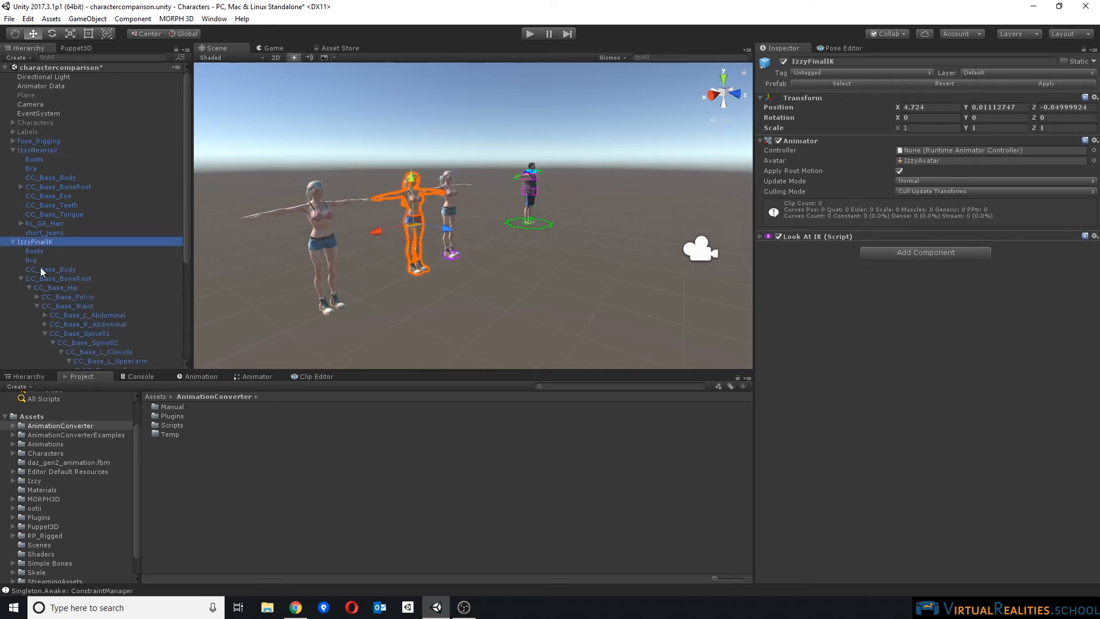
Step: Expand IzzyFinalIK's Look At IK script and examine its target, weight sliders and assigned spine and eye bones
{"action": "left_click", "coordinate": [761, 235]}
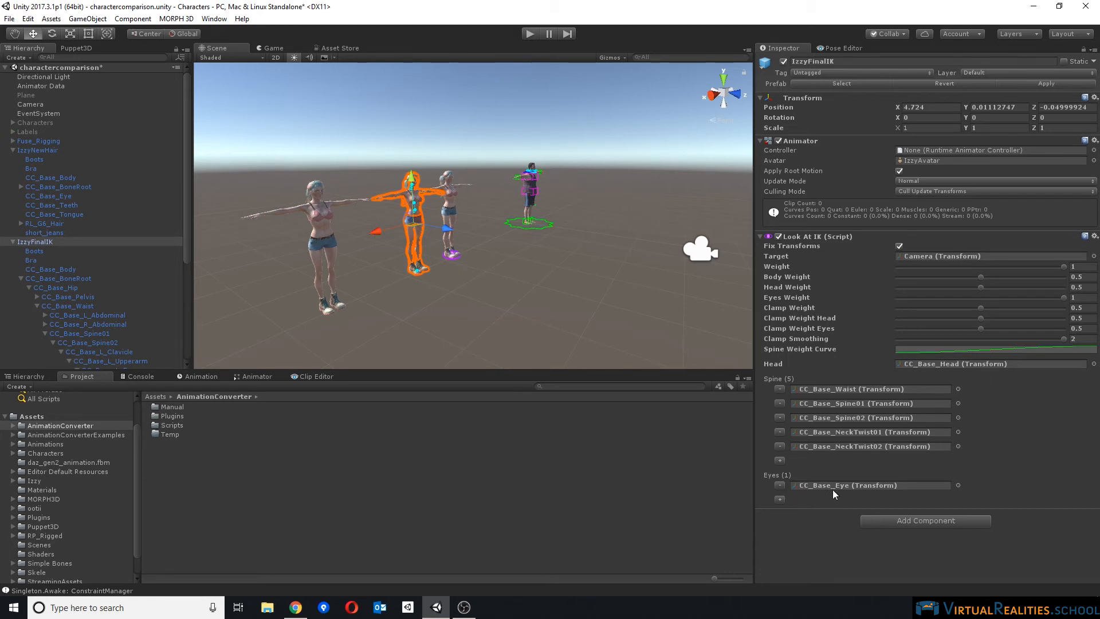
{"action": "scroll", "coordinate": [74, 290], "scroll_direction": "down", "scroll_amount": 6}
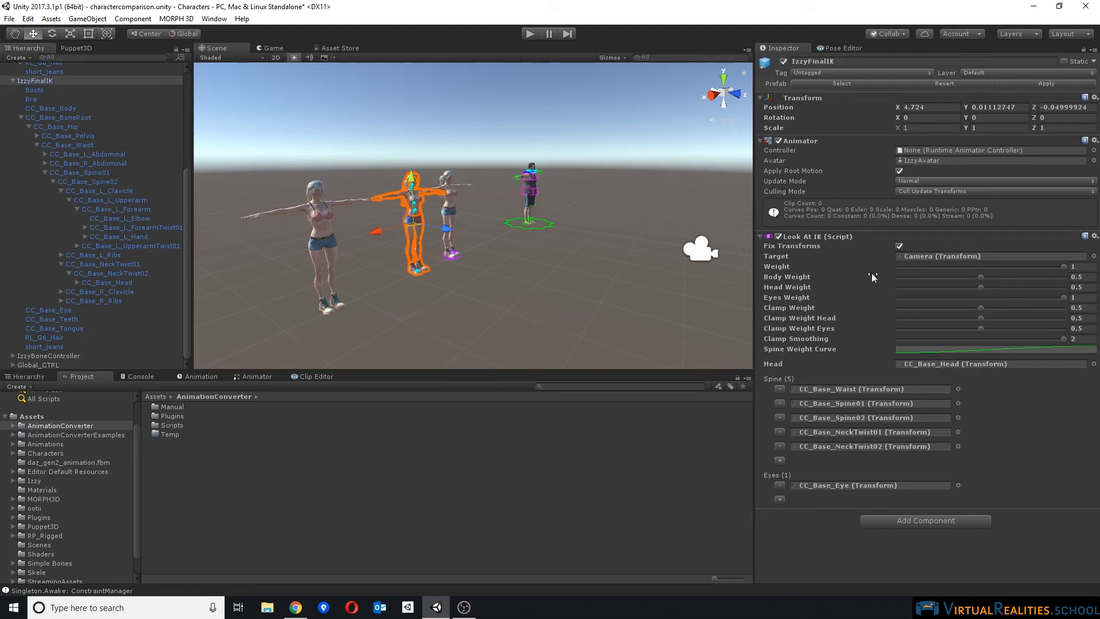
{"action": "left_click", "coordinate": [1063, 268]}
{"action": "left_click_drag", "start_coordinate": [934, 266], "coordinate": [961, 270]}
{"action": "left_click_drag", "start_coordinate": [1073, 269], "coordinate": [958, 265]}
Step: Select IzzyBoneController and look through the bones and limits list of its Bone Controller script, collapsing the list when done
{"action": "left_click", "coordinate": [323, 210]}
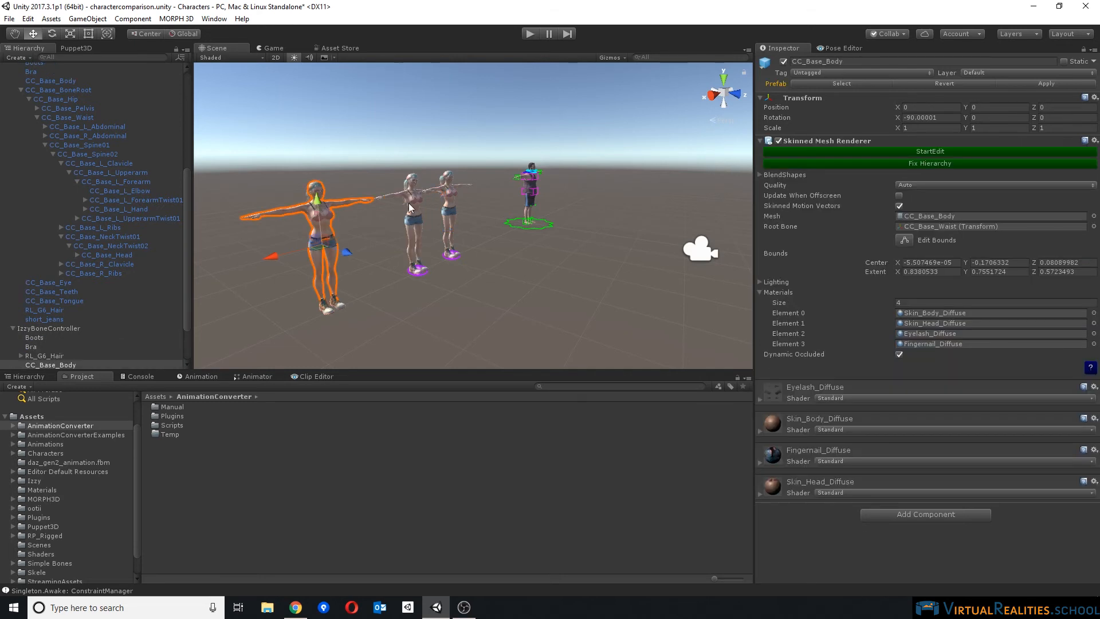
{"action": "scroll", "coordinate": [407, 132], "scroll_direction": "up", "scroll_amount": 2}
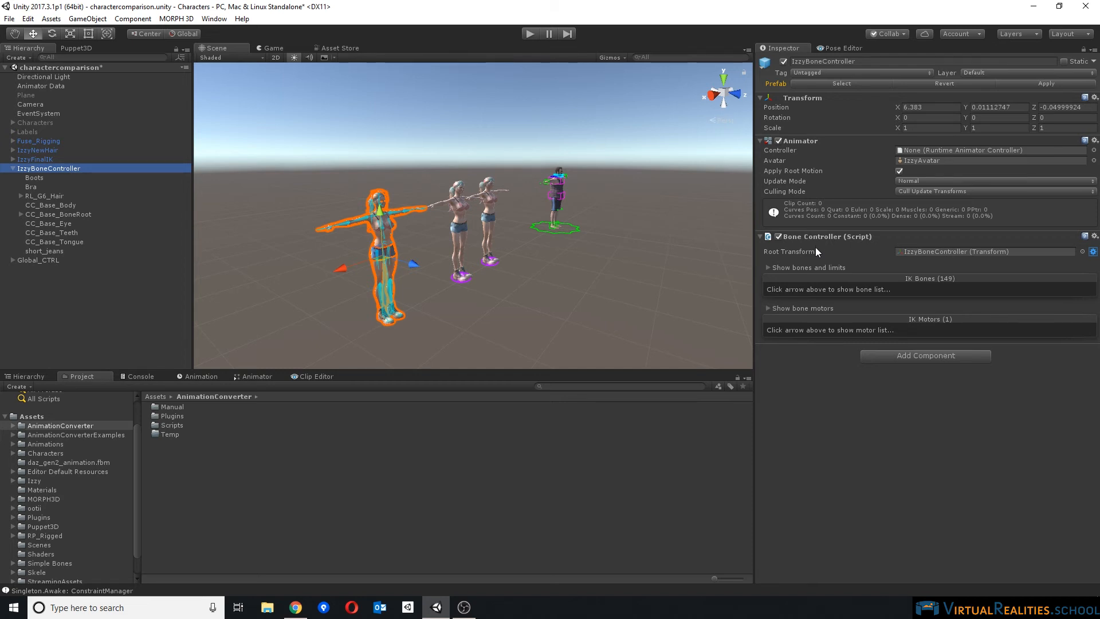
{"action": "scroll", "coordinate": [436, 224], "scroll_direction": "up", "scroll_amount": 4}
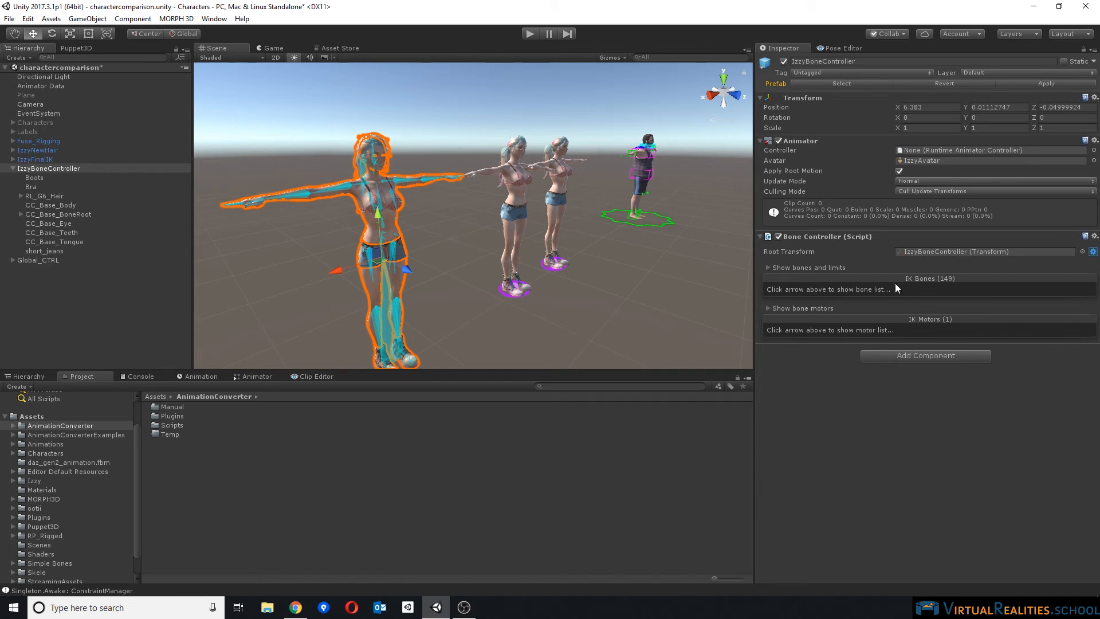
{"action": "left_click", "coordinate": [769, 267]}
{"action": "scroll", "coordinate": [926, 321], "scroll_direction": "down", "scroll_amount": 6}
{"action": "scroll", "coordinate": [930, 327], "scroll_direction": "down", "scroll_amount": 10}
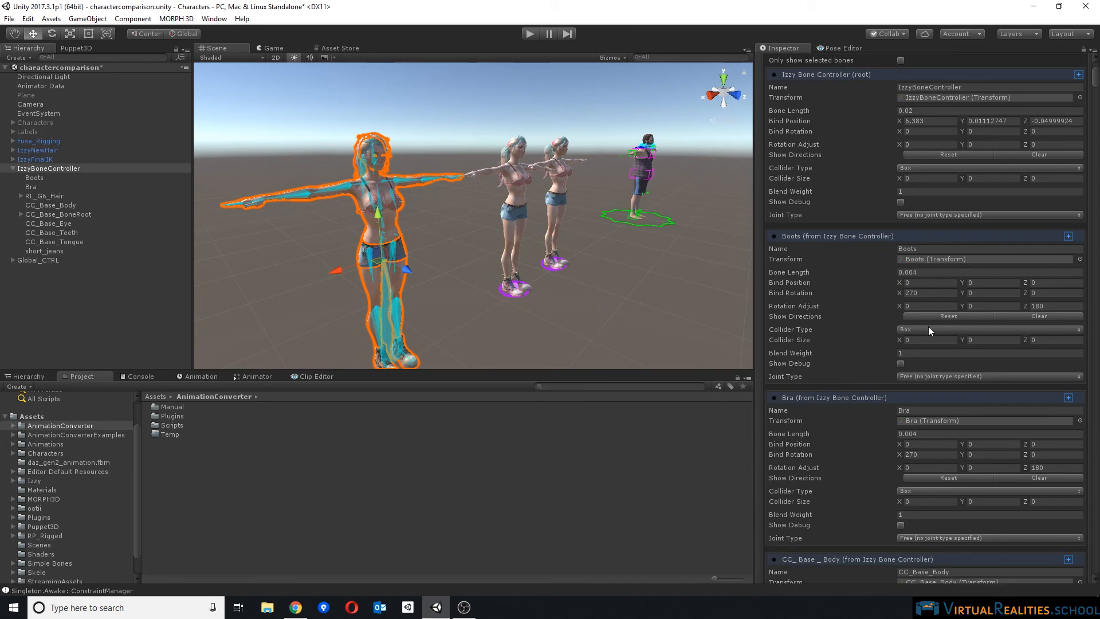
{"action": "scroll", "coordinate": [929, 328], "scroll_direction": "down", "scroll_amount": 7}
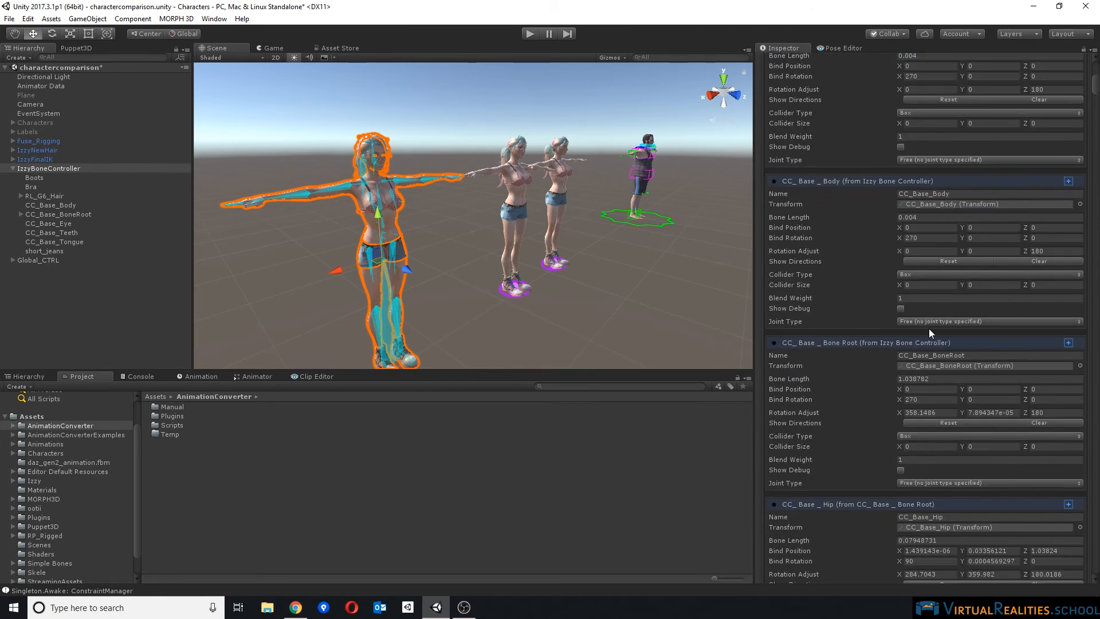
{"action": "scroll", "coordinate": [930, 323], "scroll_direction": "up", "scroll_amount": 19}
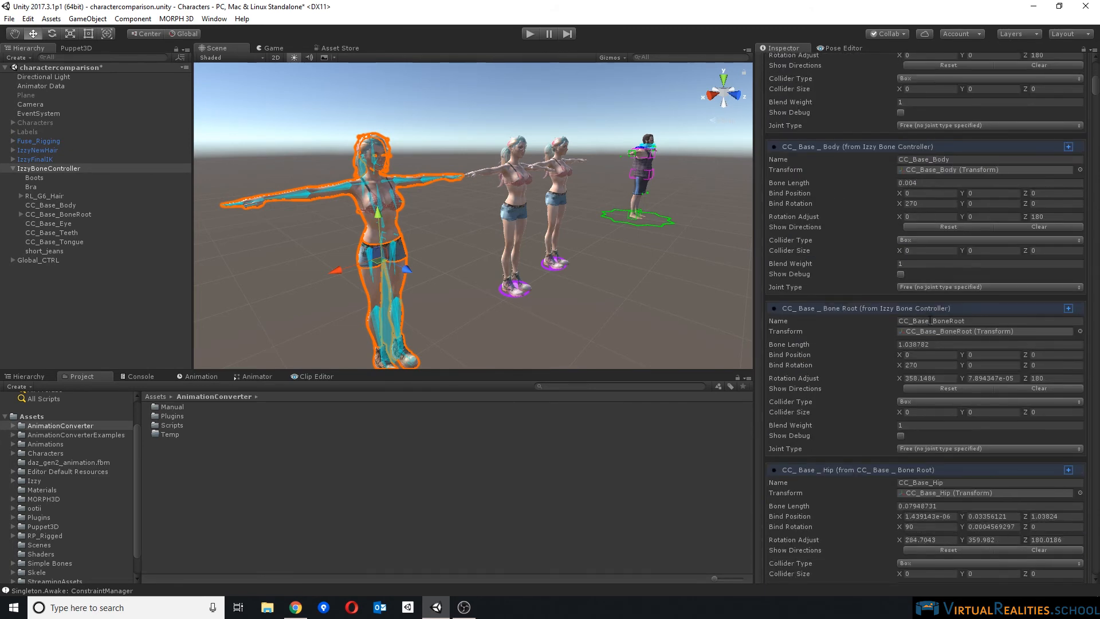
{"action": "scroll", "coordinate": [929, 316], "scroll_direction": "up", "scroll_amount": 3}
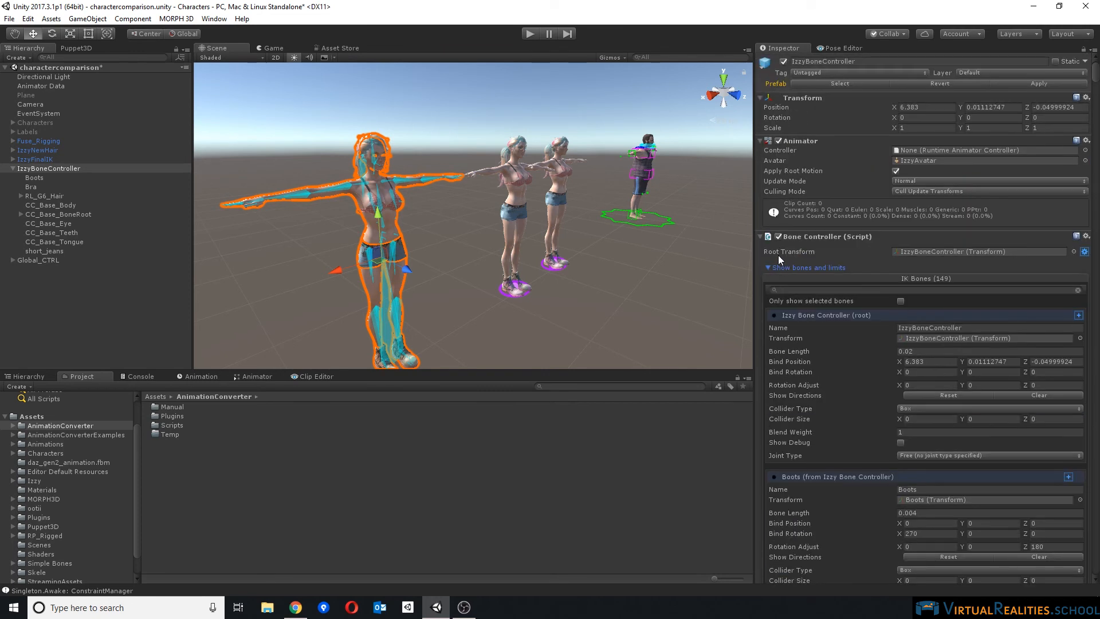
{"action": "left_click", "coordinate": [767, 267]}
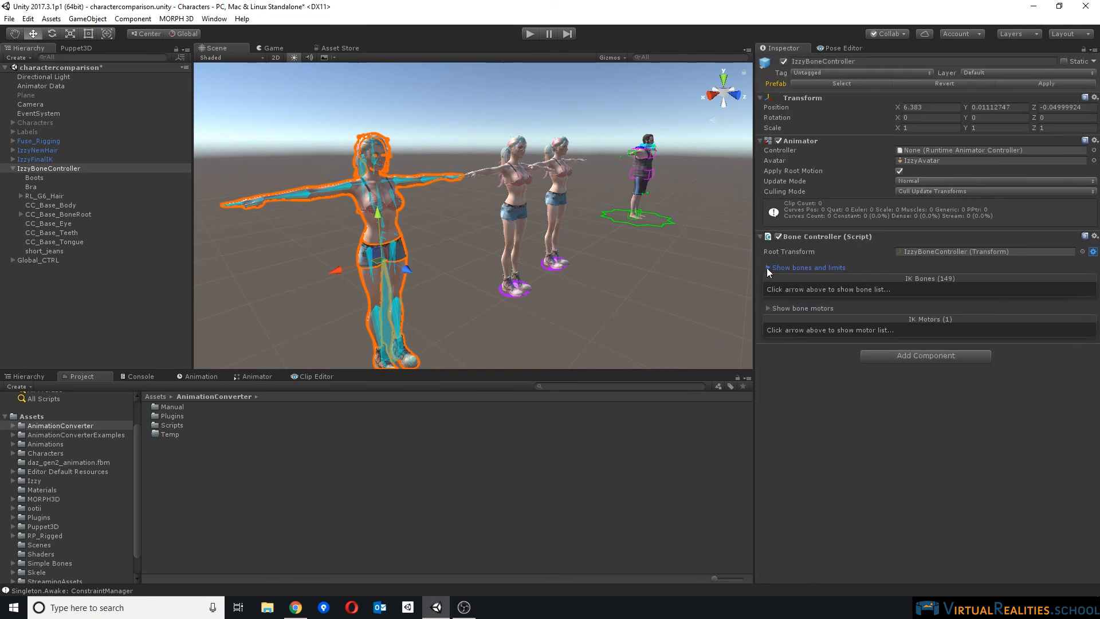
Step: Expand the Bone Controller's bone motors and examine the Look At Motor's properties and bone list
{"action": "left_click", "coordinate": [767, 308]}
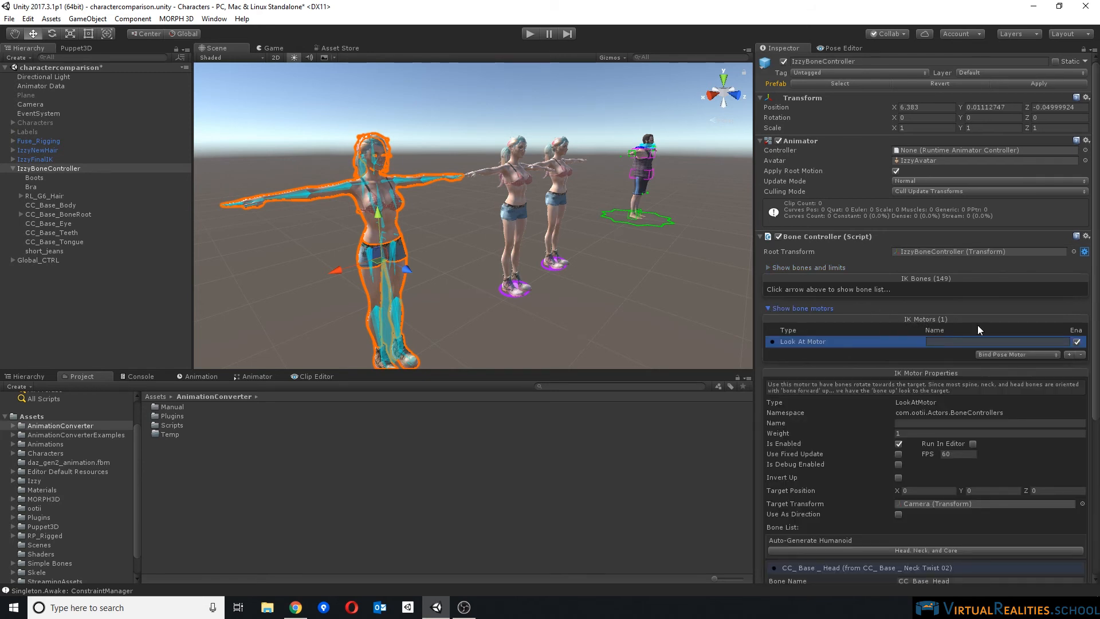
{"action": "scroll", "coordinate": [886, 329], "scroll_direction": "down", "scroll_amount": 3}
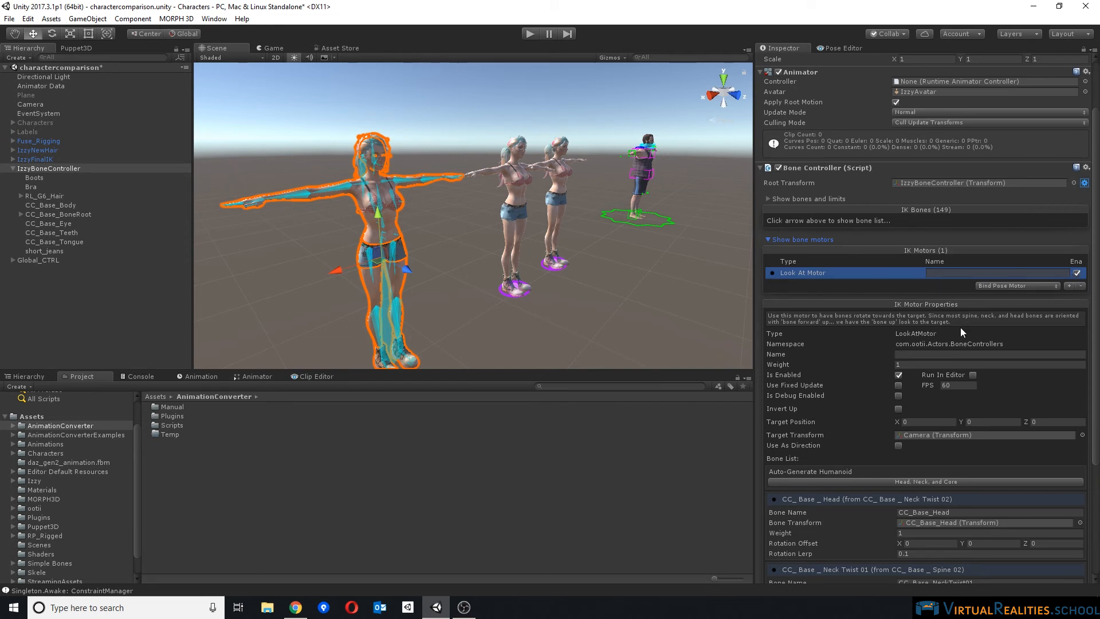
{"action": "scroll", "coordinate": [961, 327], "scroll_direction": "down", "scroll_amount": 3}
{"action": "scroll", "coordinate": [960, 332], "scroll_direction": "down", "scroll_amount": 2}
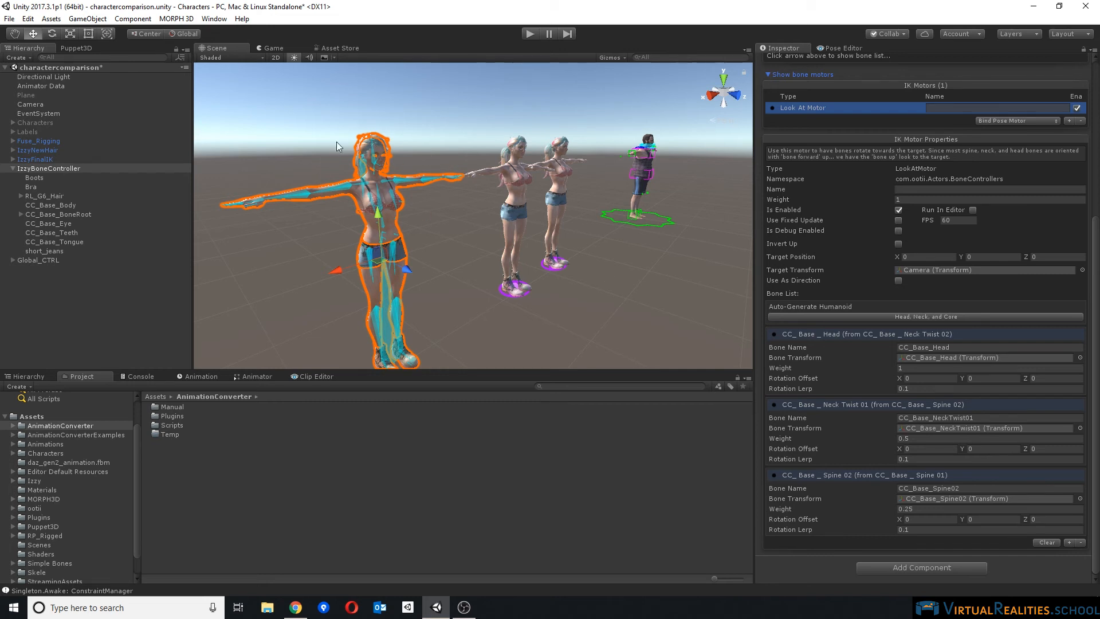
Step: Run the scene, move the Camera along Z to about 3.95 while viewing the characters in the Scene view, and stop Play mode
{"action": "left_click", "coordinate": [532, 34]}
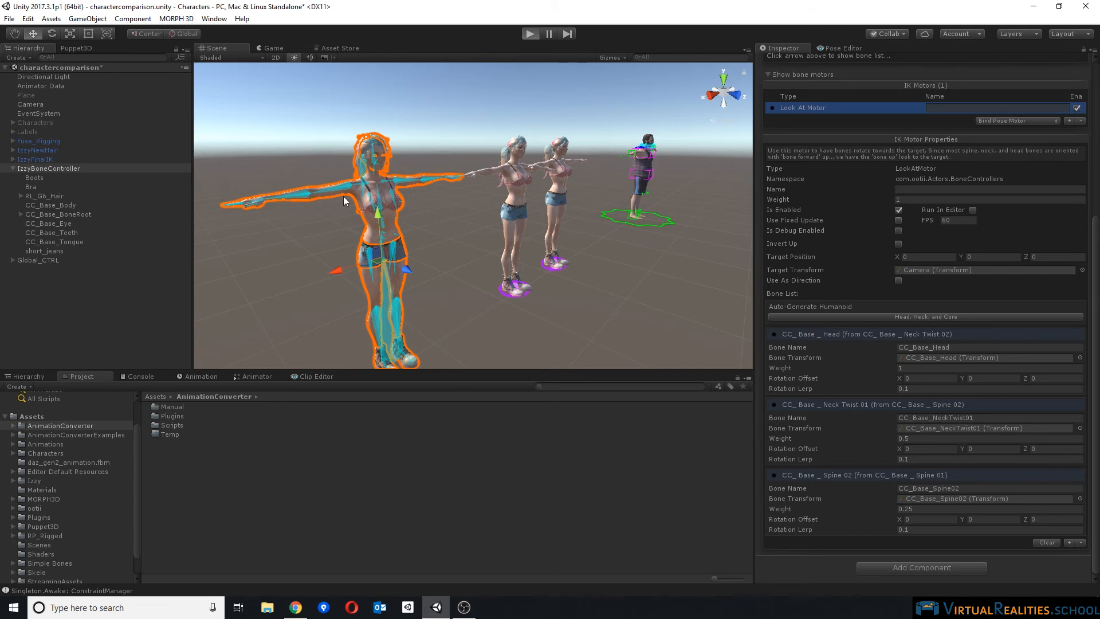
{"action": "left_click", "coordinate": [216, 49]}
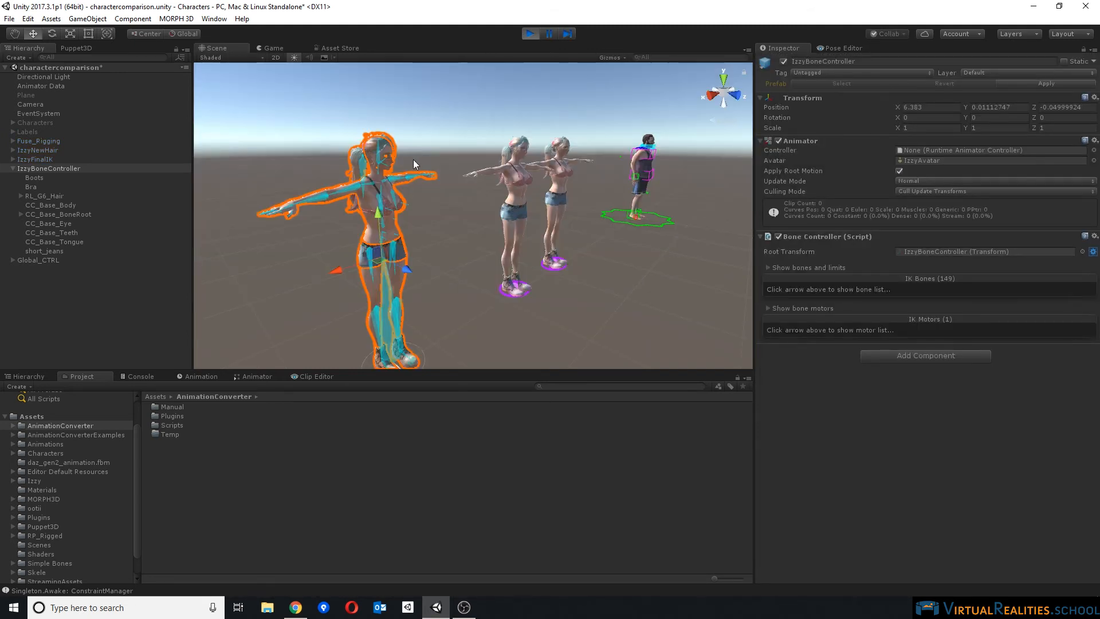
{"action": "scroll", "coordinate": [221, 157], "scroll_direction": "down", "scroll_amount": 3}
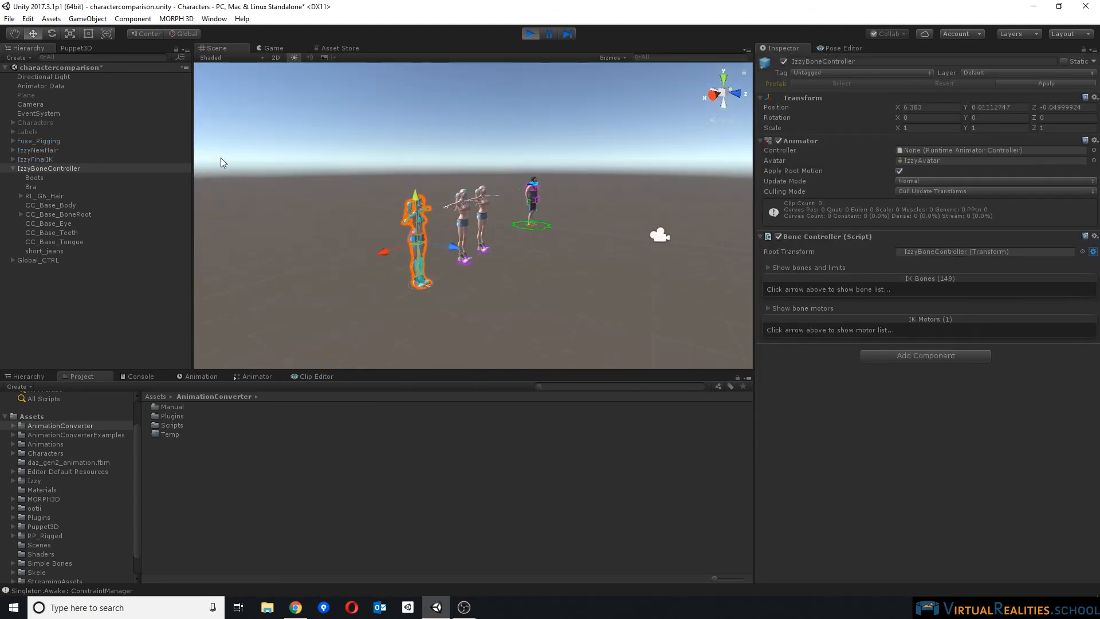
{"action": "left_click", "coordinate": [40, 105]}
{"action": "mouse_move", "coordinate": [719, 242]}
{"action": "left_mouse_down"}
{"action": "mouse_move", "coordinate": [318, 159]}
{"action": "mouse_move", "coordinate": [510, 211]}
{"action": "mouse_move", "coordinate": [714, 243]}
{"action": "left_mouse_up"}
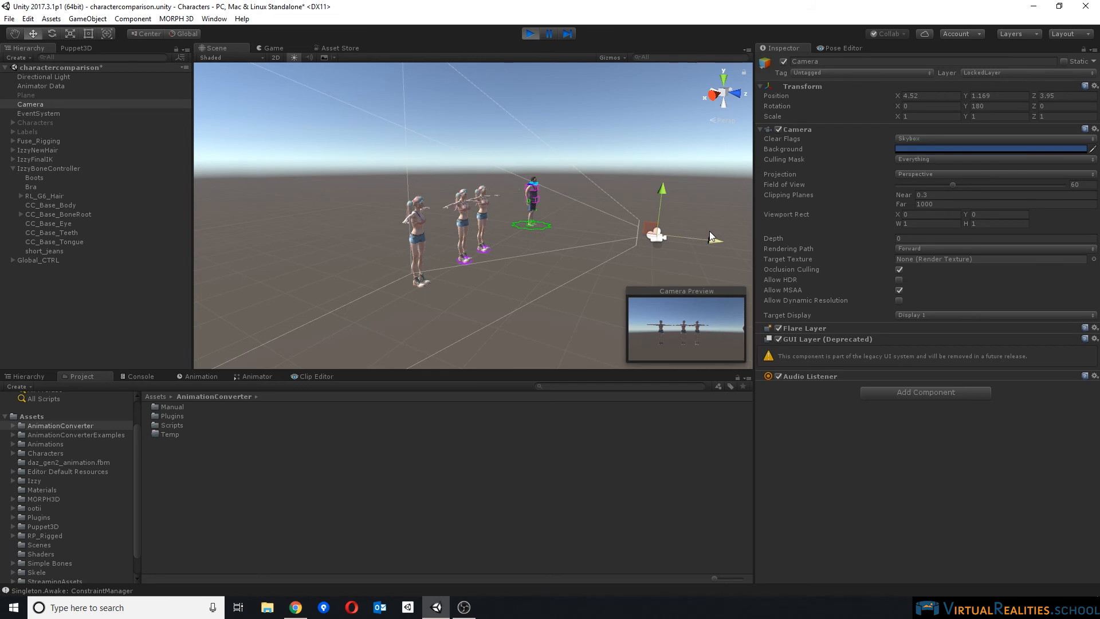
{"action": "left_click", "coordinate": [532, 34]}
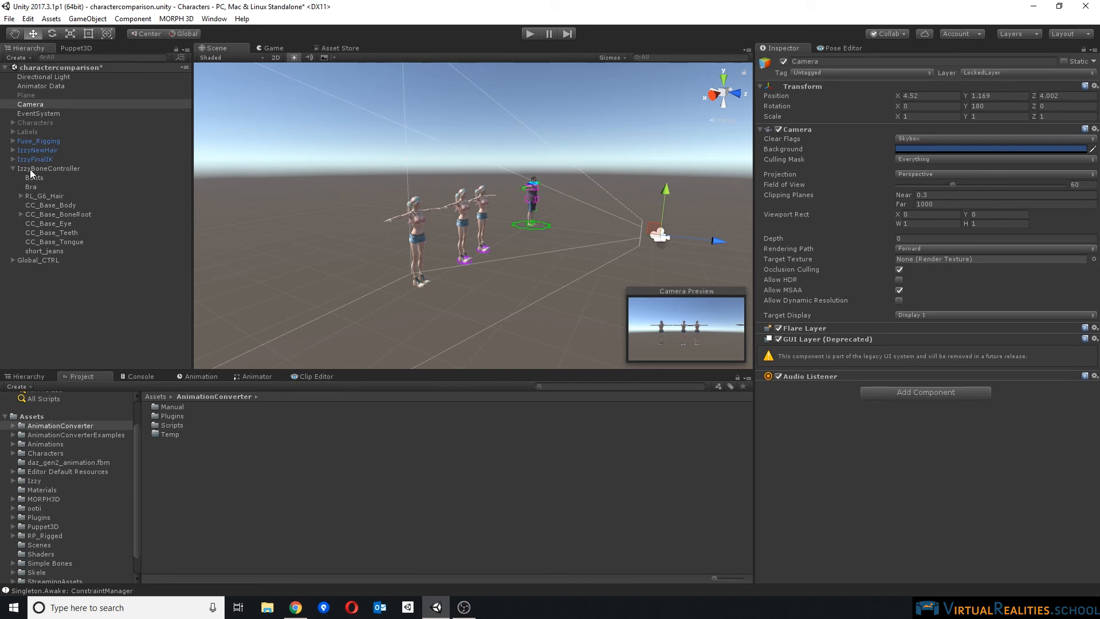
{"action": "right_click_drag", "start_coordinate": [577, 209], "coordinate": [537, 198]}
{"action": "middle_click_drag", "start_coordinate": [537, 194], "coordinate": [510, 194]}
{"action": "scroll", "coordinate": [510, 194], "scroll_direction": "up", "scroll_amount": 2}
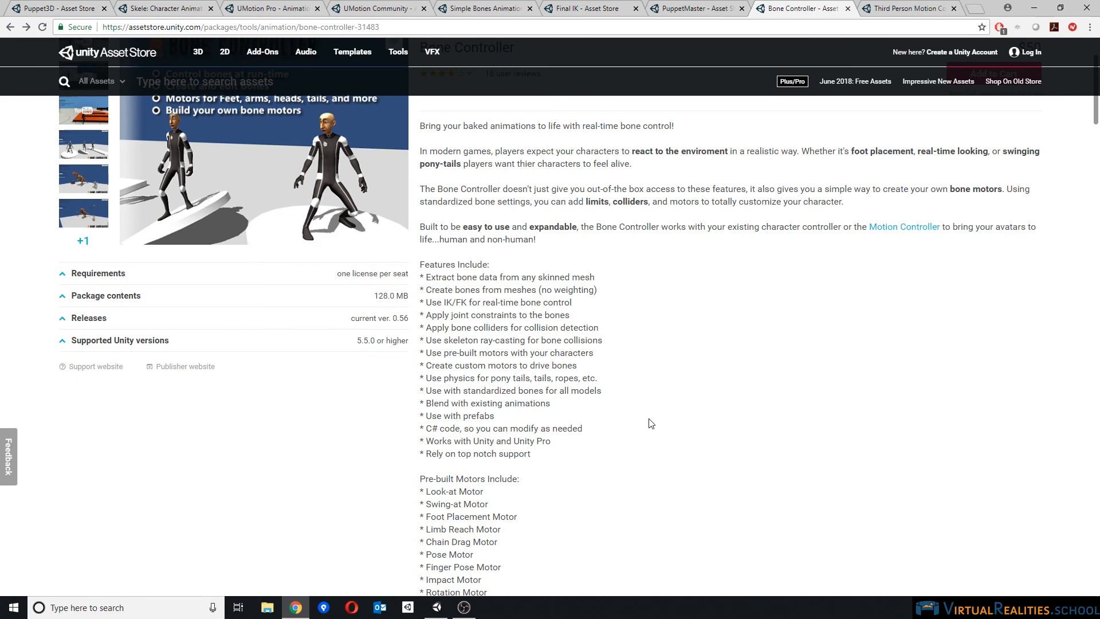
Step: Read the Bone Controller store page's features and pre-built motors, highlighting Impact Motor in the list
{"action": "scroll", "coordinate": [651, 422], "scroll_direction": "down", "scroll_amount": 2}
{"action": "scroll", "coordinate": [651, 422], "scroll_direction": "up", "scroll_amount": 3}
{"action": "scroll", "coordinate": [416, 327], "scroll_direction": "down", "scroll_amount": 5}
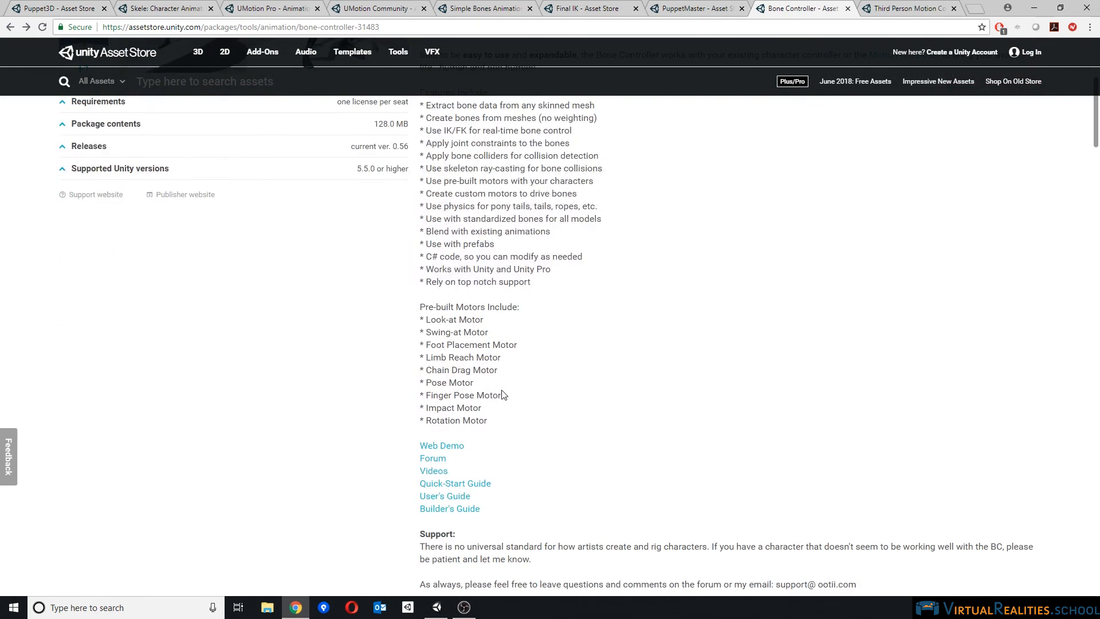
{"action": "left_click_drag", "start_coordinate": [497, 410], "coordinate": [413, 407]}
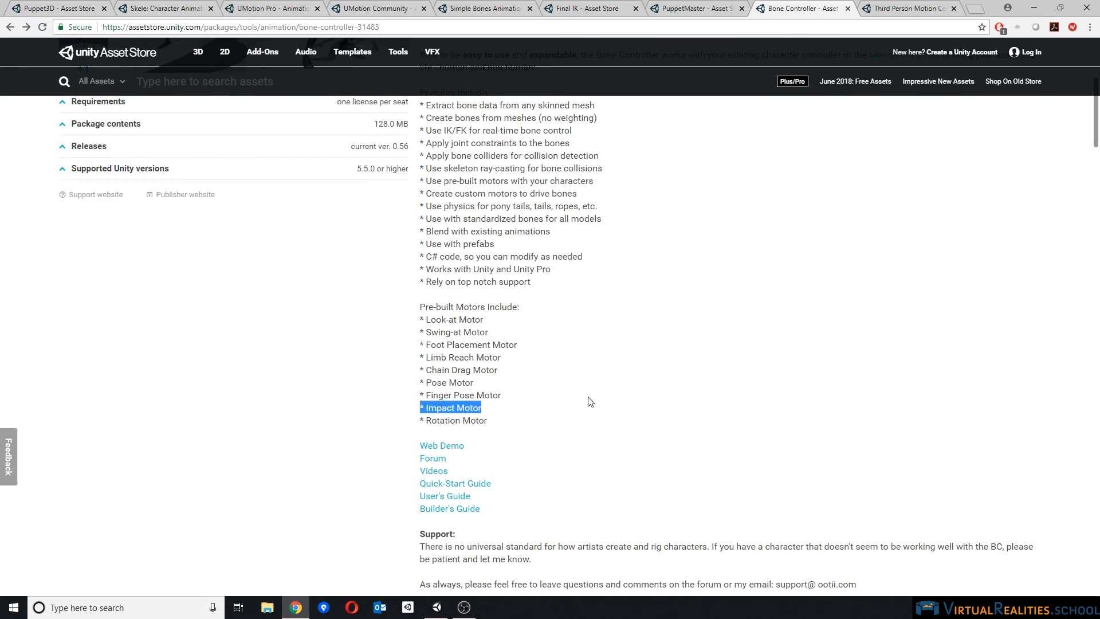
{"action": "scroll", "coordinate": [591, 401], "scroll_direction": "up", "scroll_amount": 5}
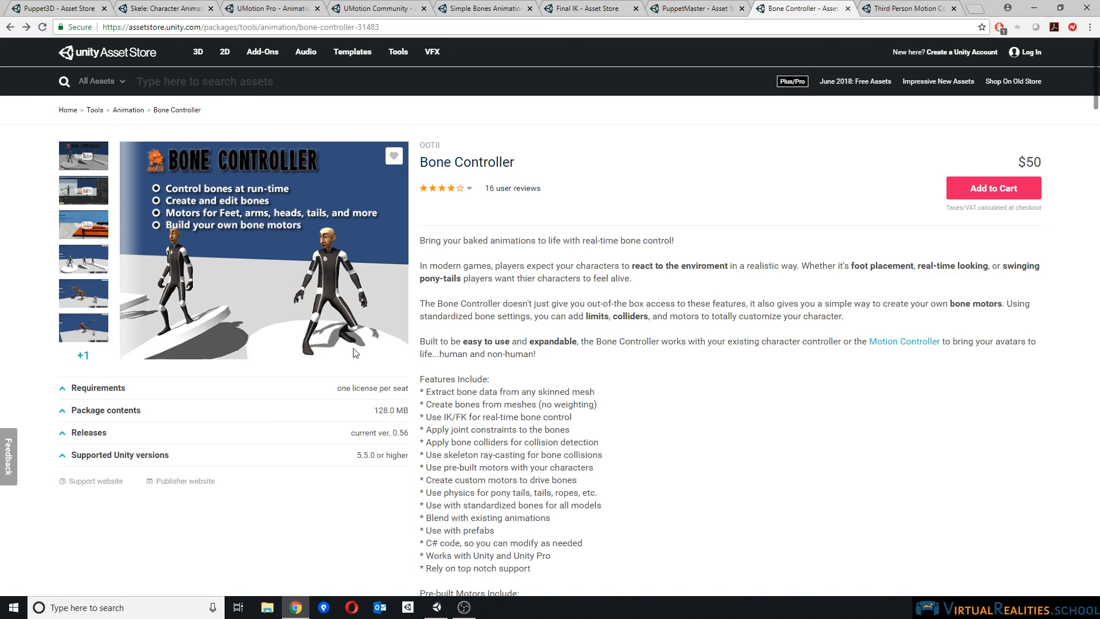
{"action": "scroll", "coordinate": [346, 280], "scroll_direction": "down", "scroll_amount": 2}
{"action": "scroll", "coordinate": [345, 286], "scroll_direction": "down", "scroll_amount": 4}
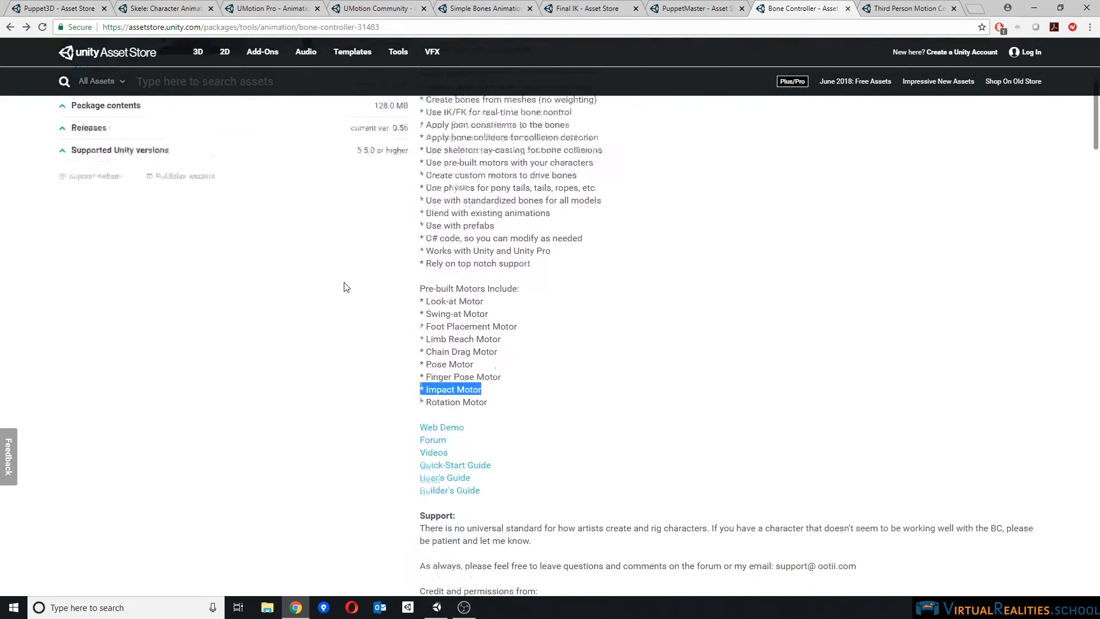
{"action": "left_click", "coordinate": [489, 353]}
{"action": "left_click_drag", "start_coordinate": [497, 355], "coordinate": [419, 351]}
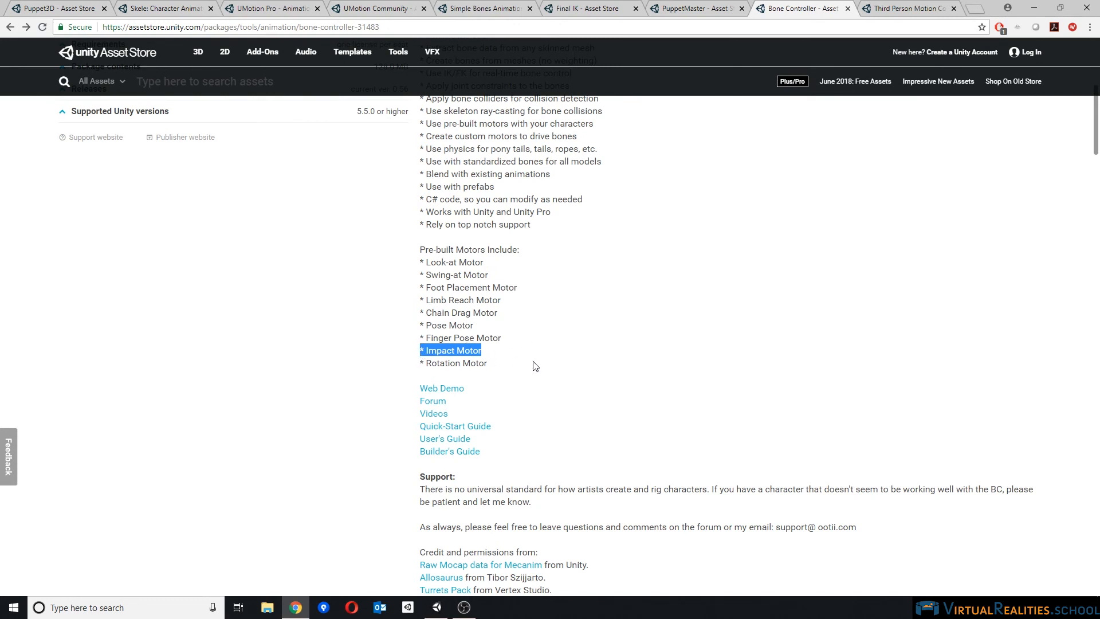
{"action": "scroll", "coordinate": [544, 365], "scroll_direction": "up", "scroll_amount": 2}
{"action": "scroll", "coordinate": [549, 365], "scroll_direction": "up", "scroll_amount": 4}
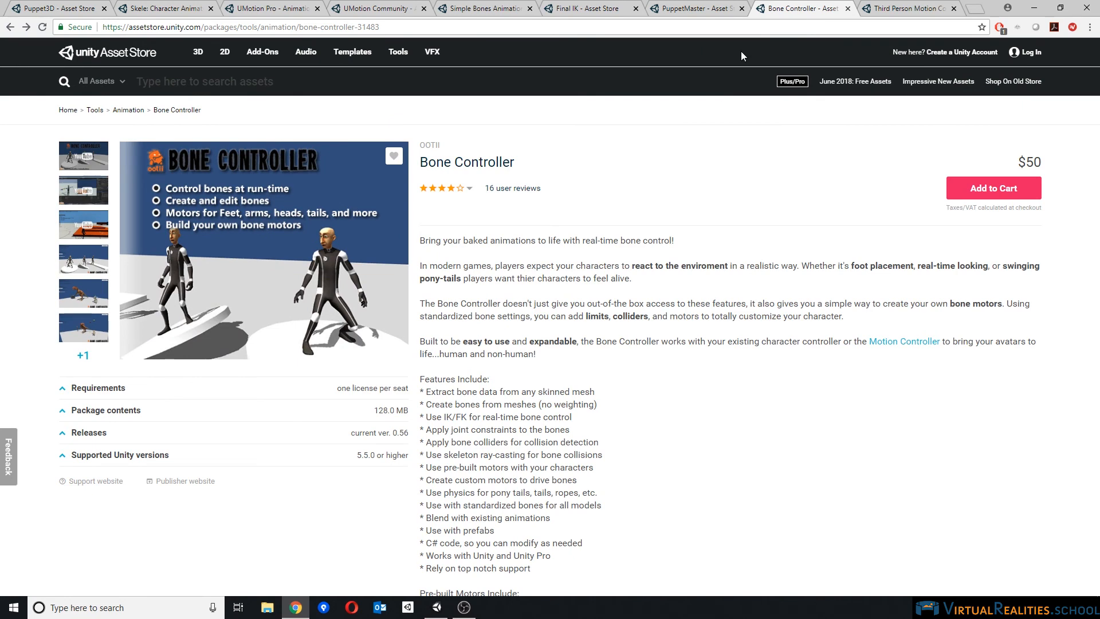
Step: Revisit the Final IK store page and bring up the PuppetMaster store page for comparison
{"action": "left_click", "coordinate": [587, 8]}
{"action": "scroll", "coordinate": [450, 132], "scroll_direction": "up", "scroll_amount": 1}
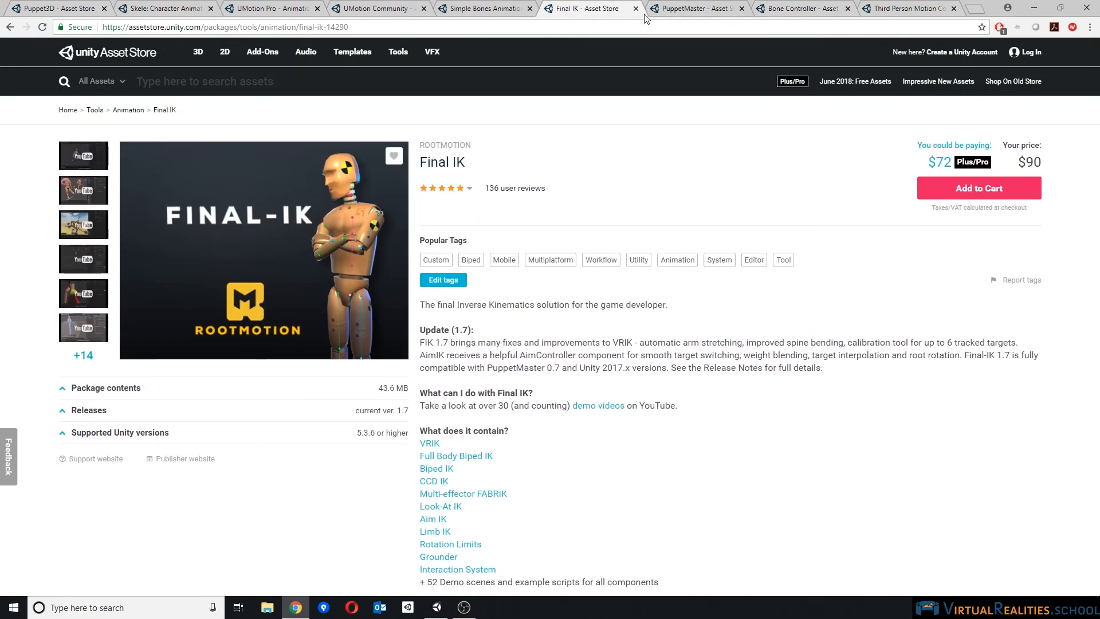
{"action": "left_click", "coordinate": [688, 8]}
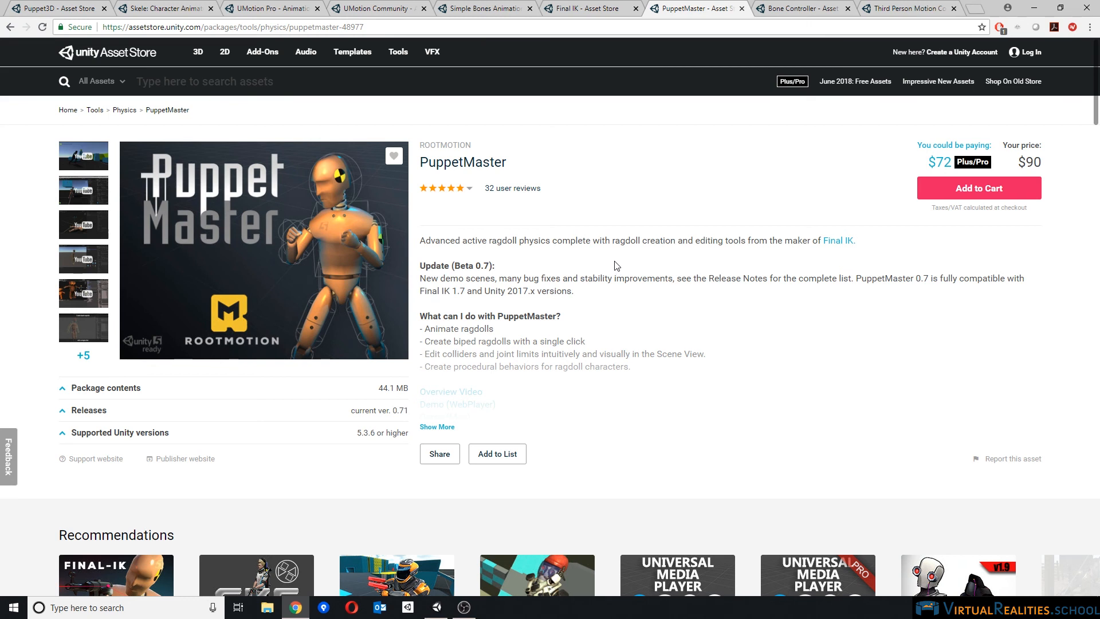
Step: Revisit the Bone Controller store page, and read the Third Person Motion Controller page's description, components and features
{"action": "left_click", "coordinate": [806, 14]}
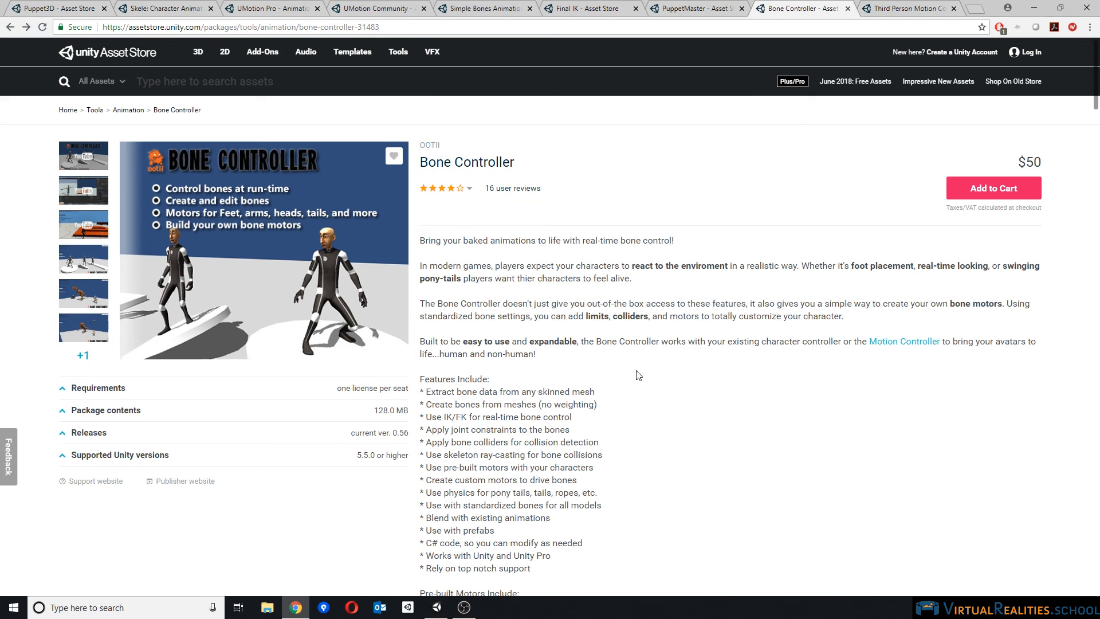
{"action": "left_click", "coordinate": [906, 8]}
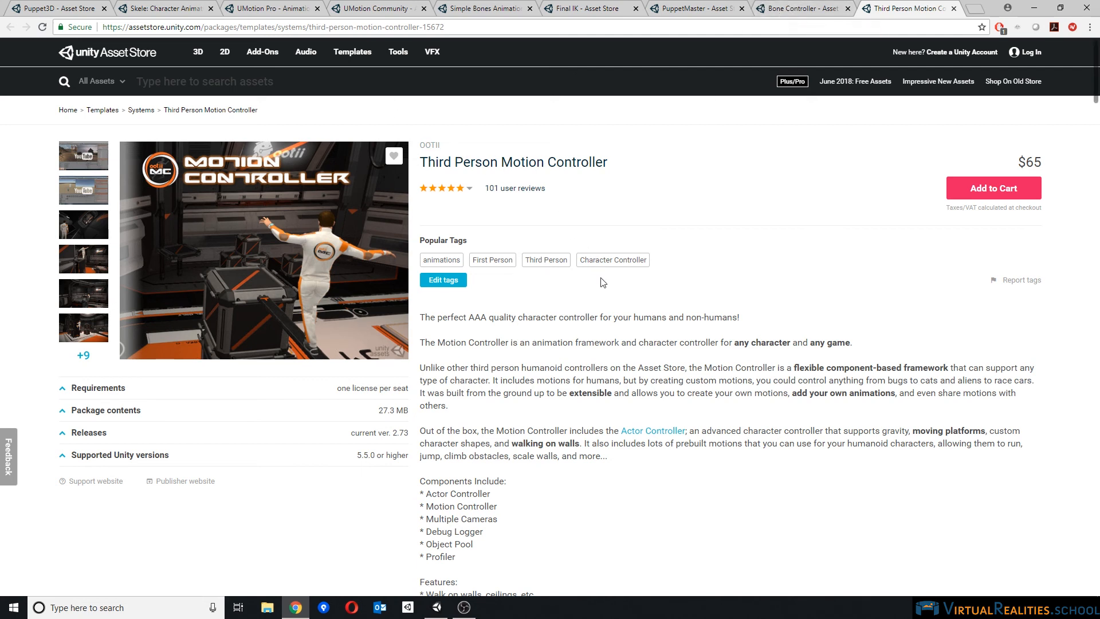
{"action": "scroll", "coordinate": [584, 258], "scroll_direction": "down", "scroll_amount": 4}
{"action": "scroll", "coordinate": [189, 191], "scroll_direction": "up", "scroll_amount": 3}
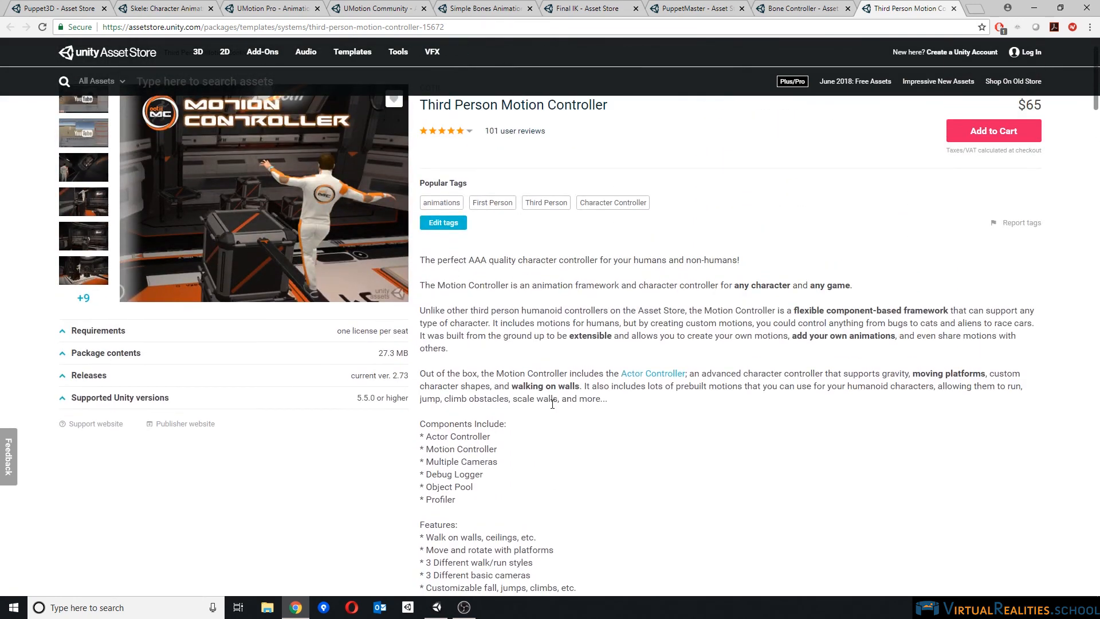
{"action": "scroll", "coordinate": [341, 204], "scroll_direction": "down", "scroll_amount": 3}
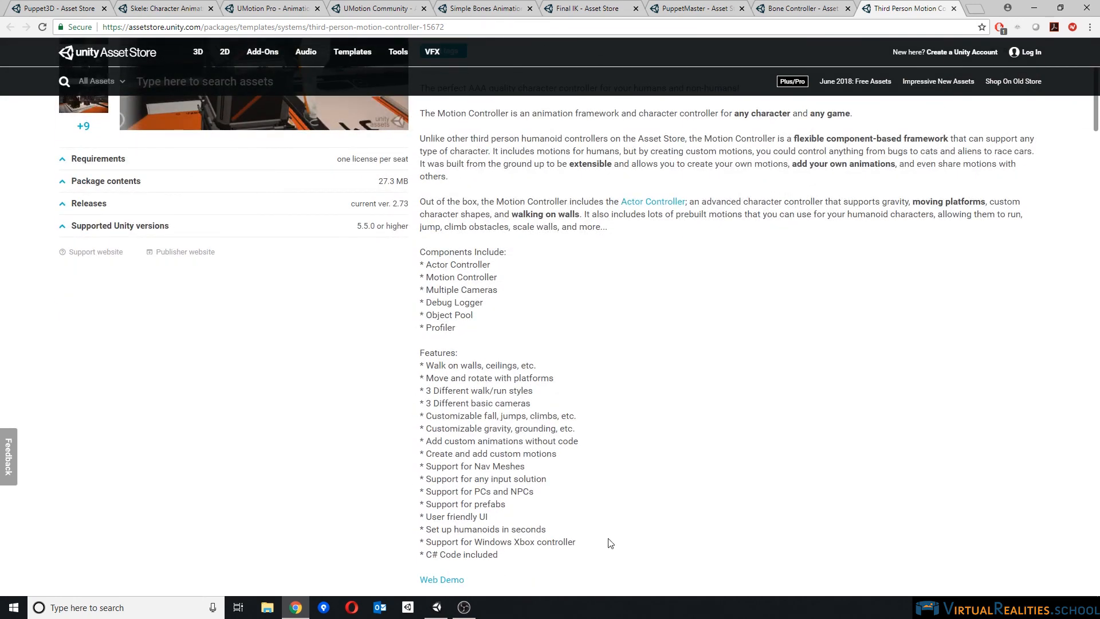
{"action": "scroll", "coordinate": [621, 479], "scroll_direction": "up", "scroll_amount": 1}
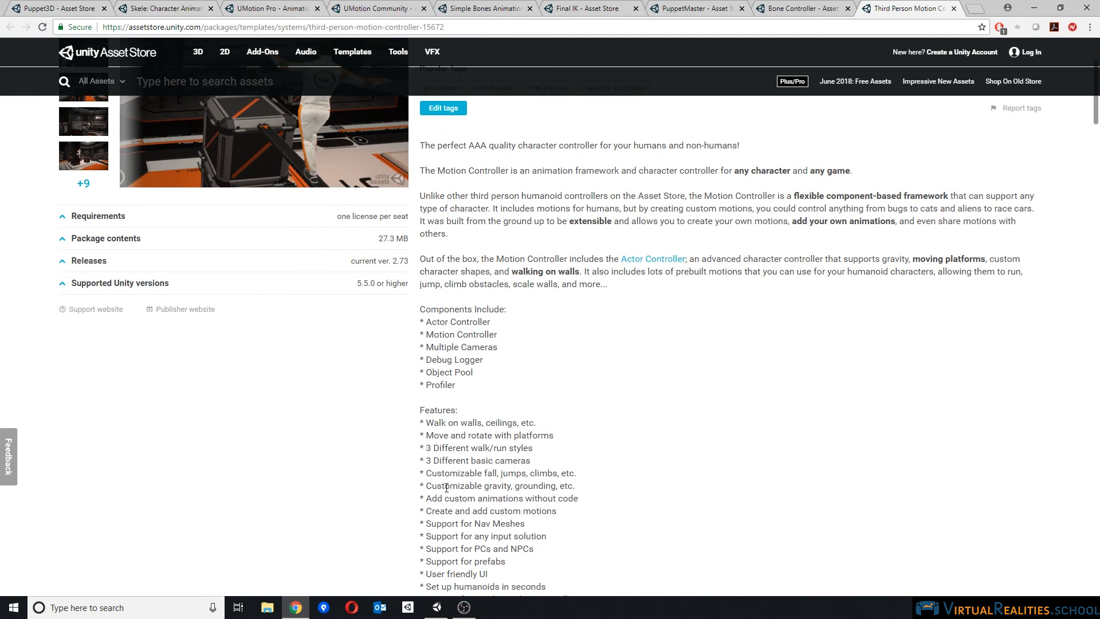
{"action": "scroll", "coordinate": [444, 490], "scroll_direction": "up", "scroll_amount": 3}
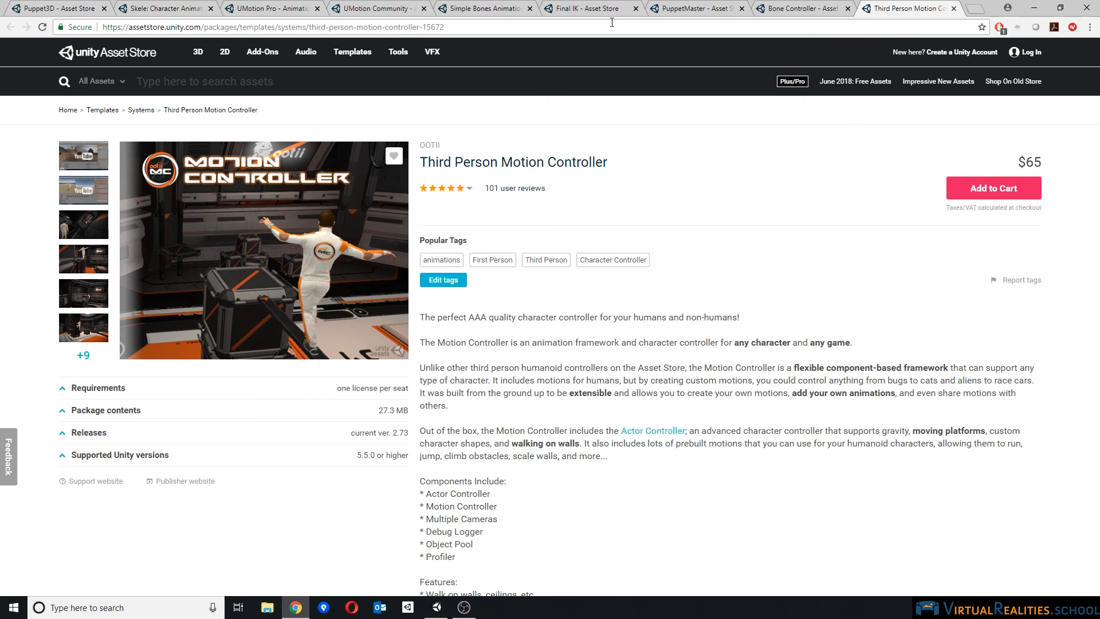
Step: Compare the Final IK, PuppetMaster and Bone Controller store pages once more
{"action": "left_click", "coordinate": [676, 8]}
{"action": "left_click", "coordinate": [588, 6]}
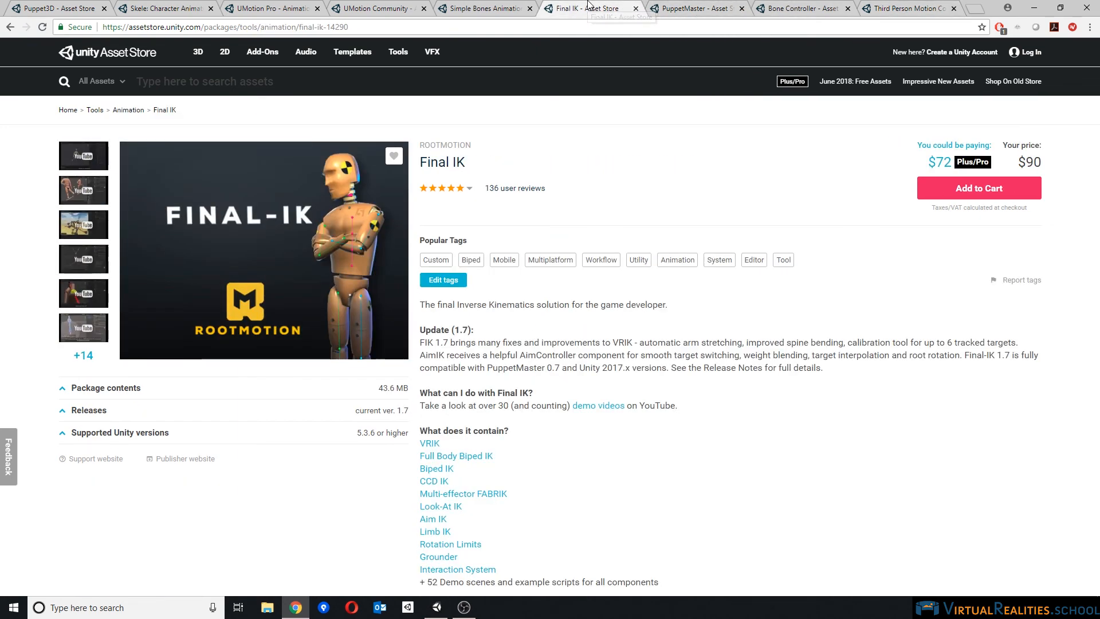
{"action": "left_click", "coordinate": [684, 6]}
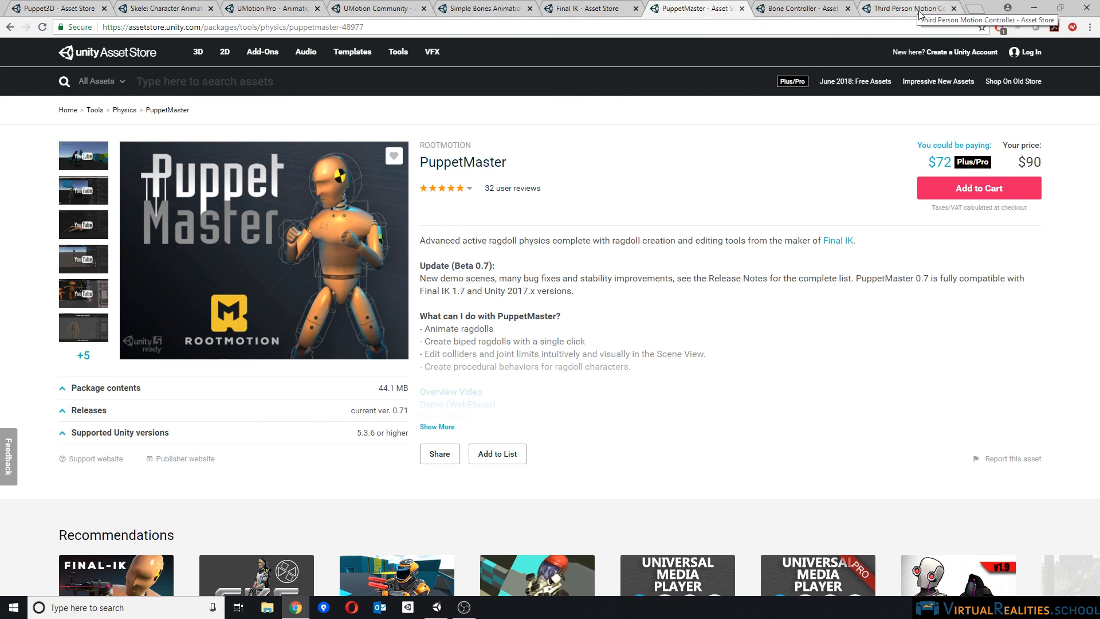
{"action": "left_click", "coordinate": [796, 11]}
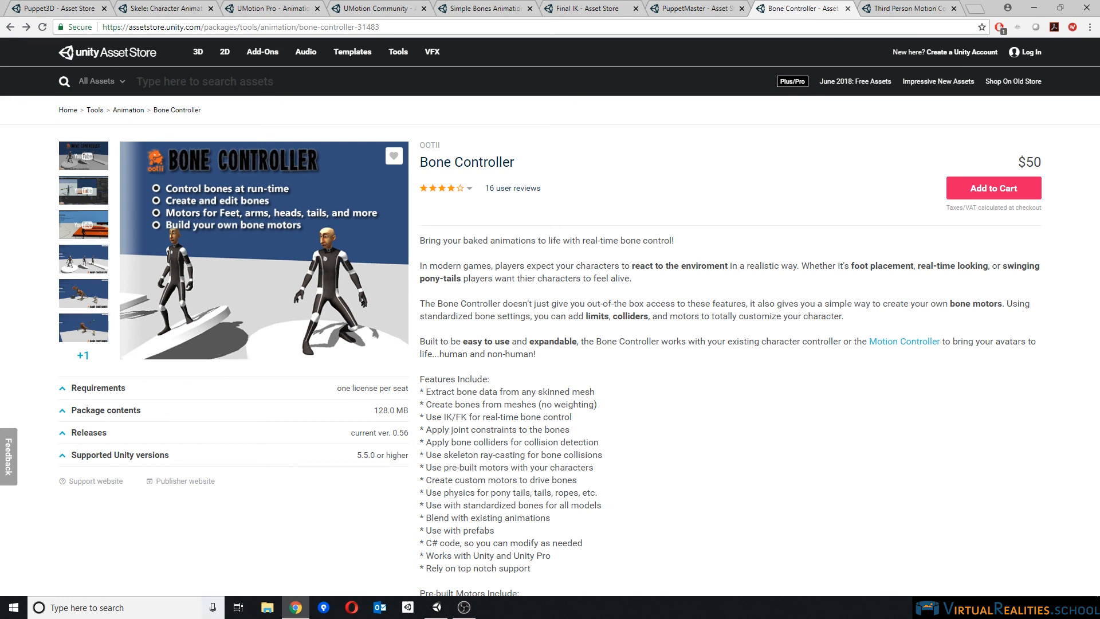
Step: Switch to Unity and view all the example characters together in the Scene view
{"action": "left_click", "coordinate": [437, 608]}
{"action": "middle_click_drag", "start_coordinate": [588, 284], "coordinate": [548, 287]}
{"action": "right_click_drag", "start_coordinate": [548, 287], "coordinate": [513, 276]}
{"action": "middle_click_drag", "start_coordinate": [513, 276], "coordinate": [500, 275]}
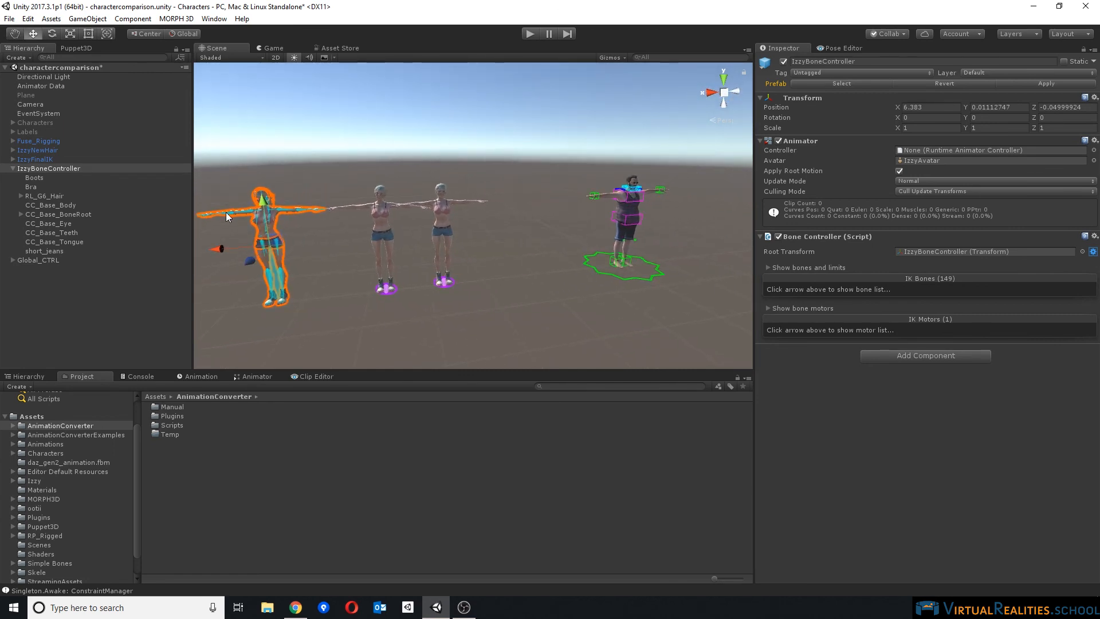
{"action": "scroll", "coordinate": [242, 205], "scroll_direction": "down", "scroll_amount": 4}
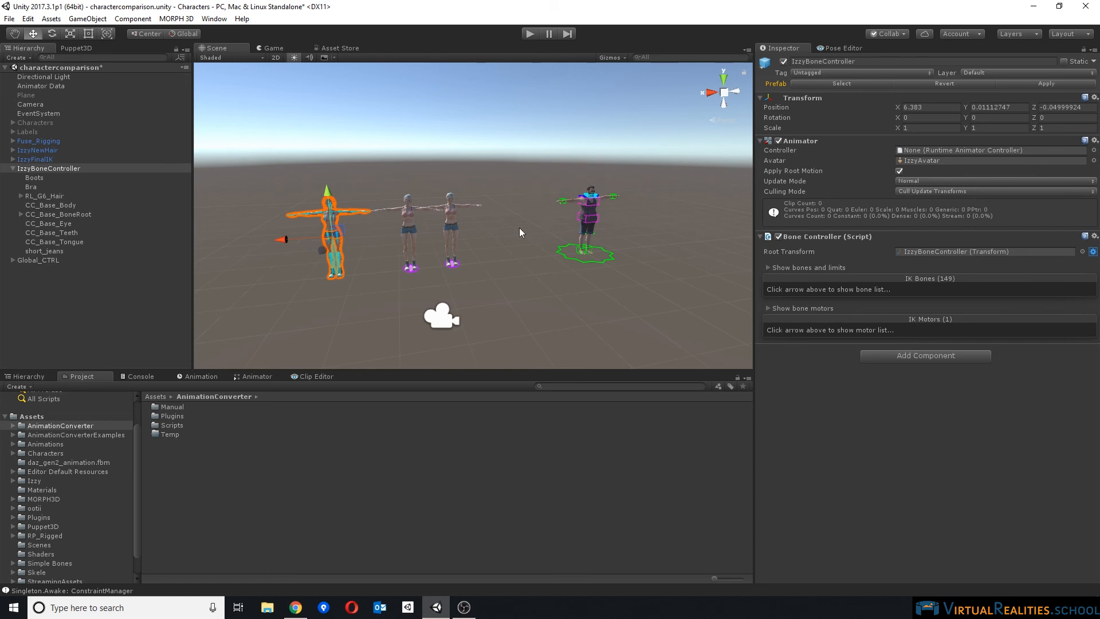